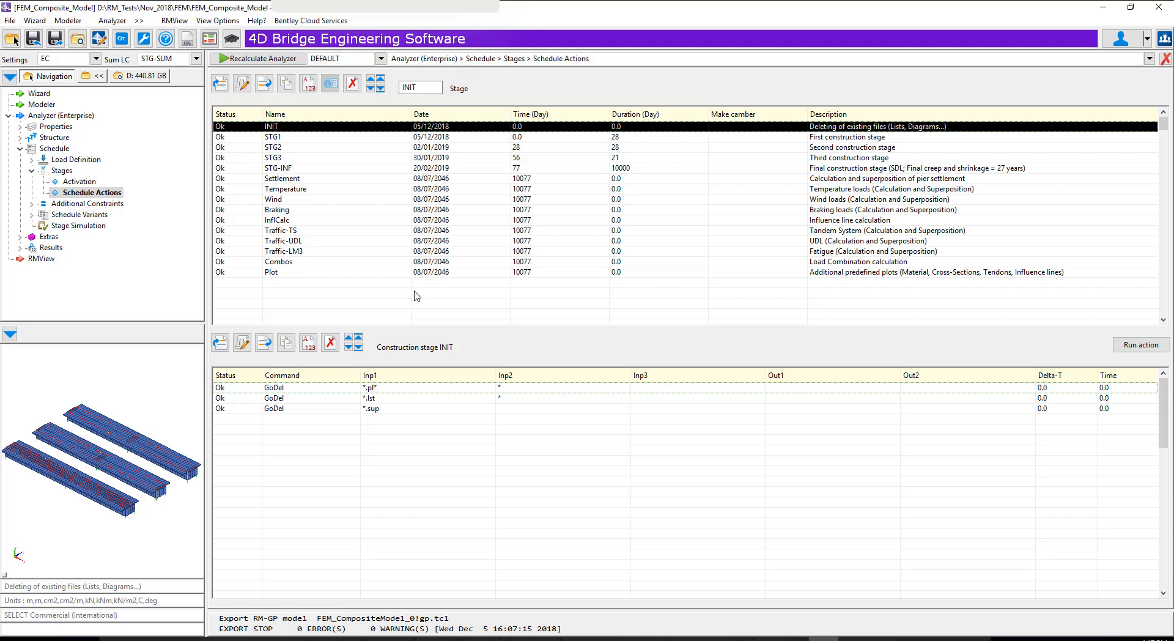
Show the secondary Mz beam force diagram for load case STG-SUM on the whole structure
left_click(1166, 58)
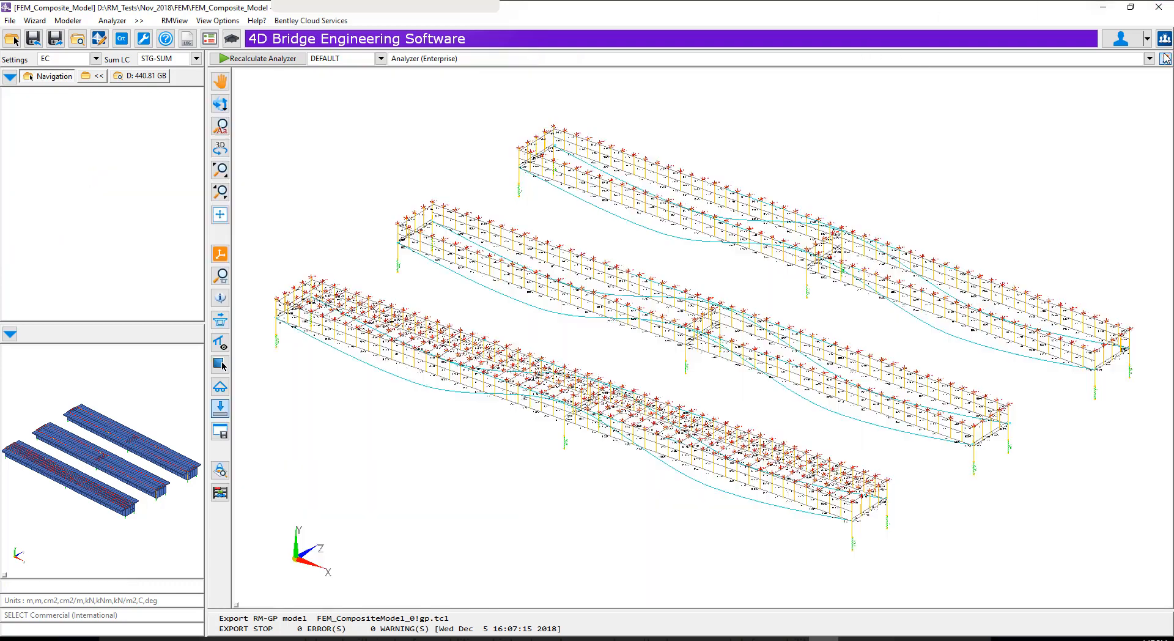
left_click(221, 471)
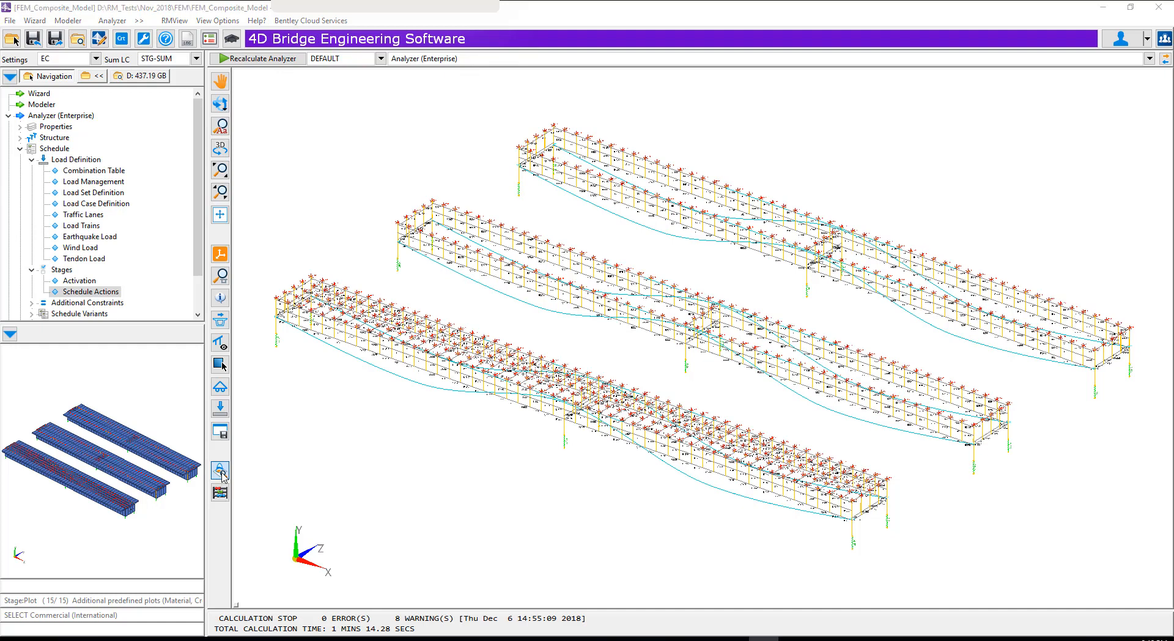
left_click(221, 471)
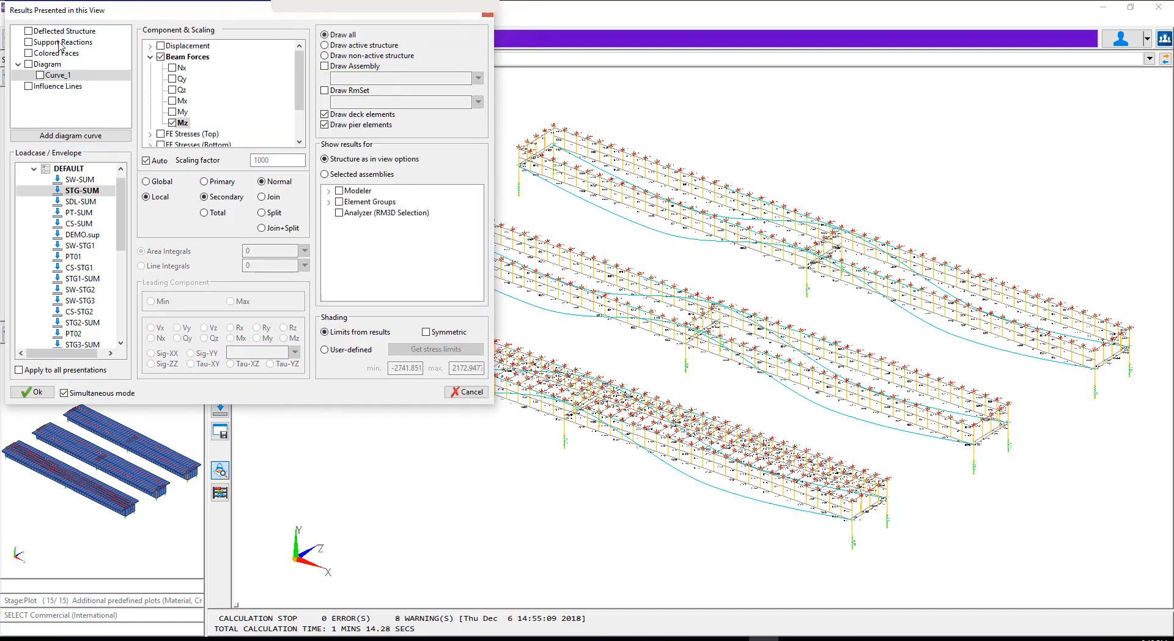
left_click(40, 75)
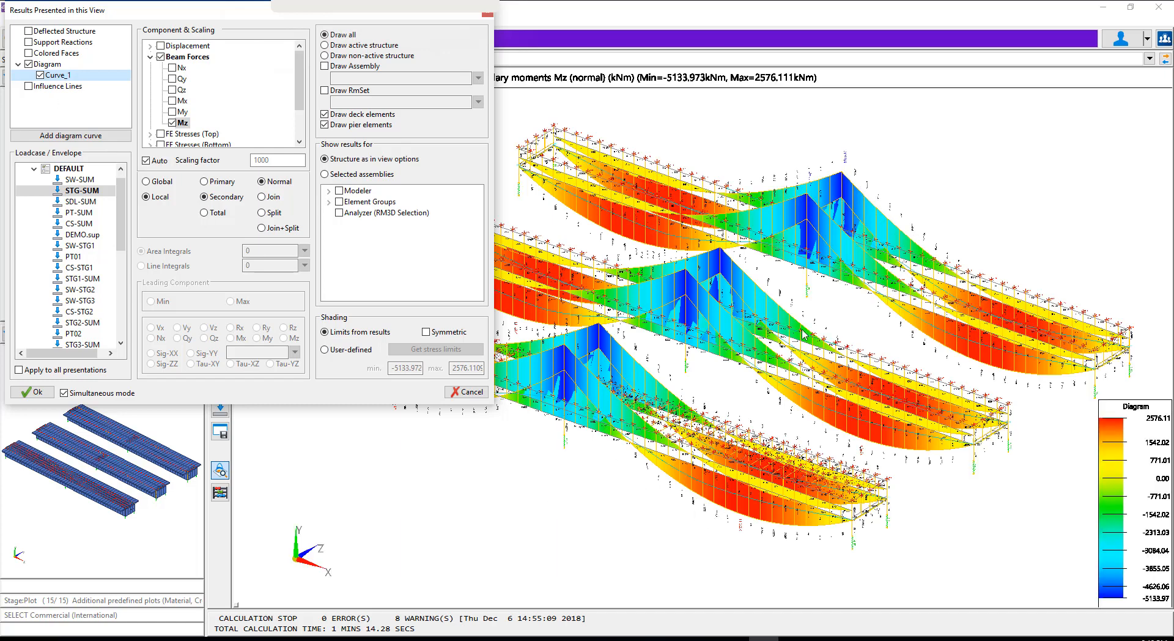
Switch the Mz diagram to total moments for comparison, and turn the diagram display off
left_click(204, 214)
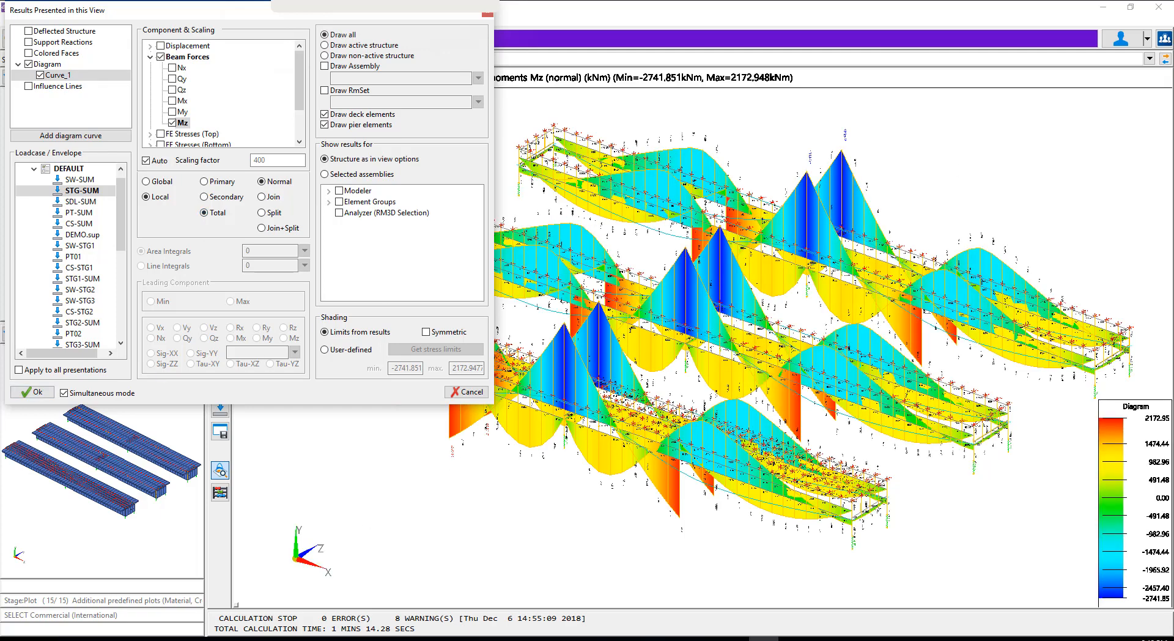
left_click(29, 64)
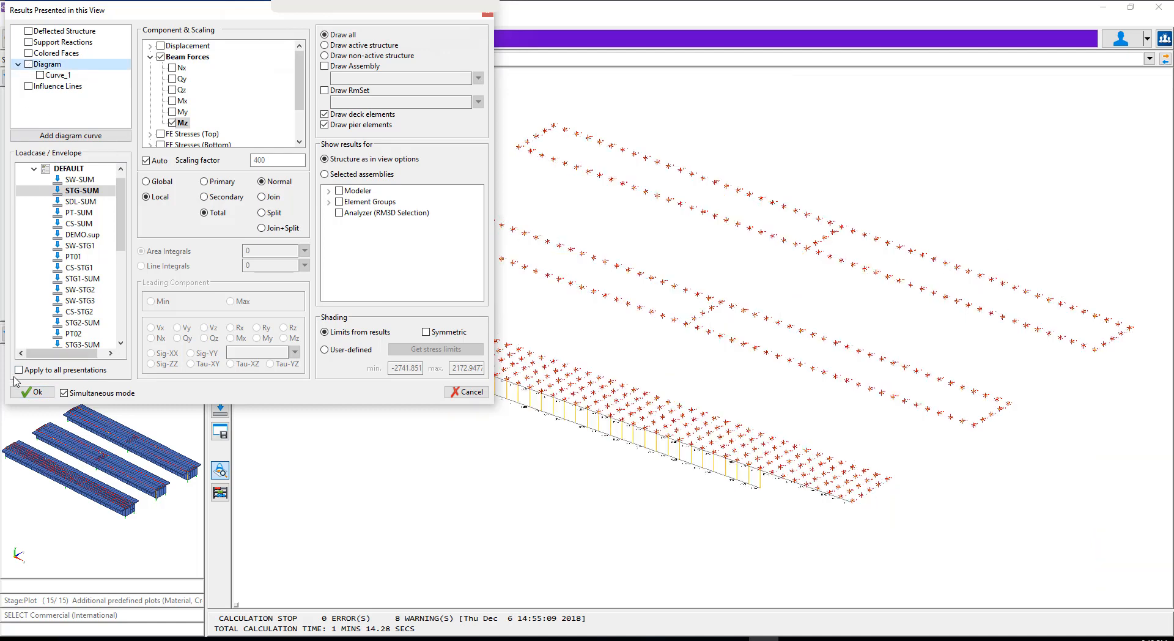
left_click(31, 392)
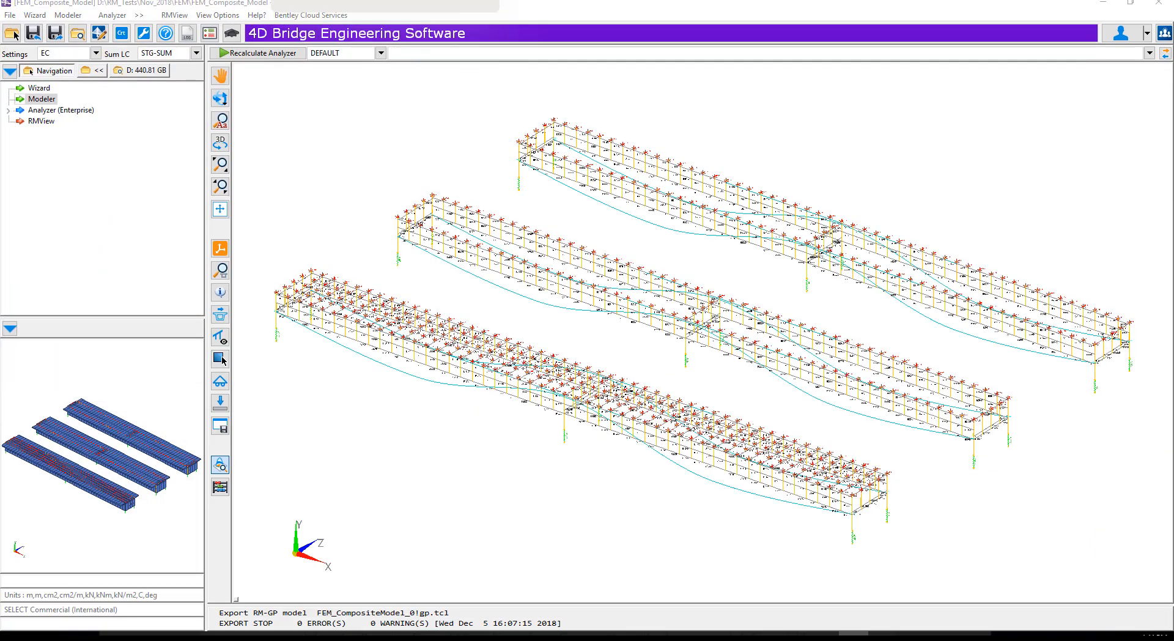
Open the cross section Cross2 in the Modeler for editing
double_click(45, 100)
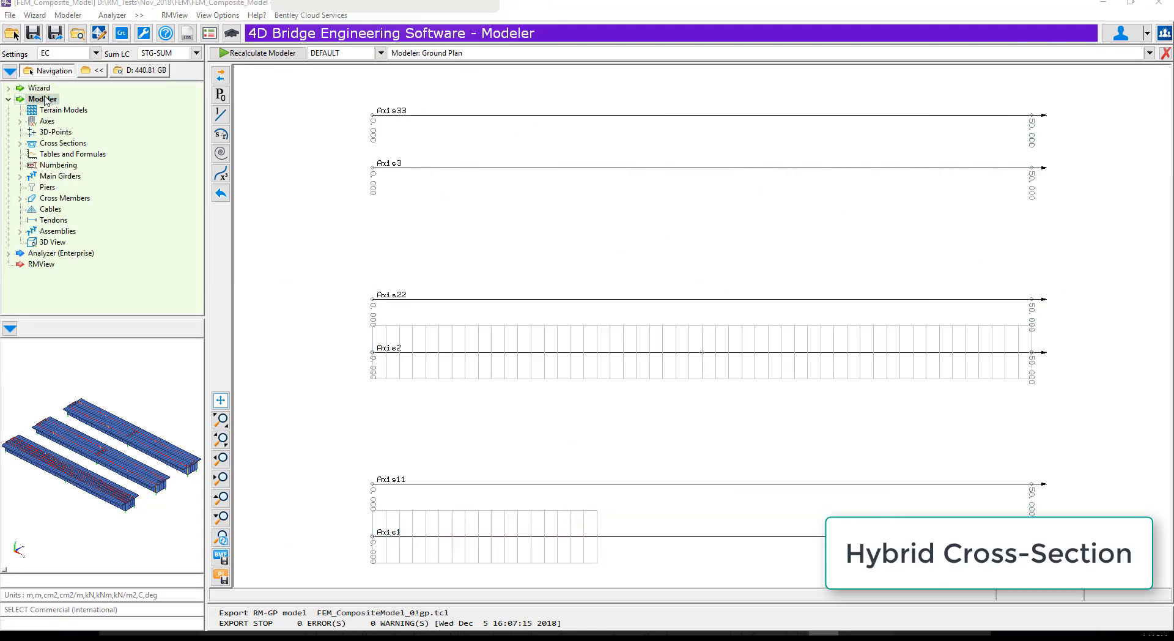
double_click(64, 144)
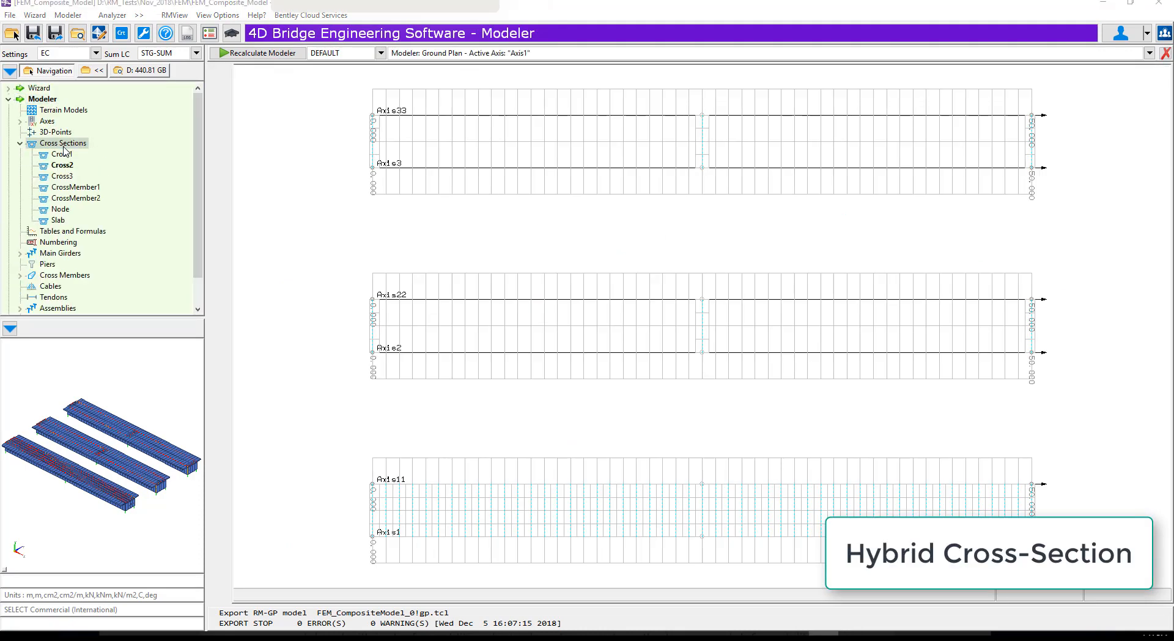
double_click(66, 166)
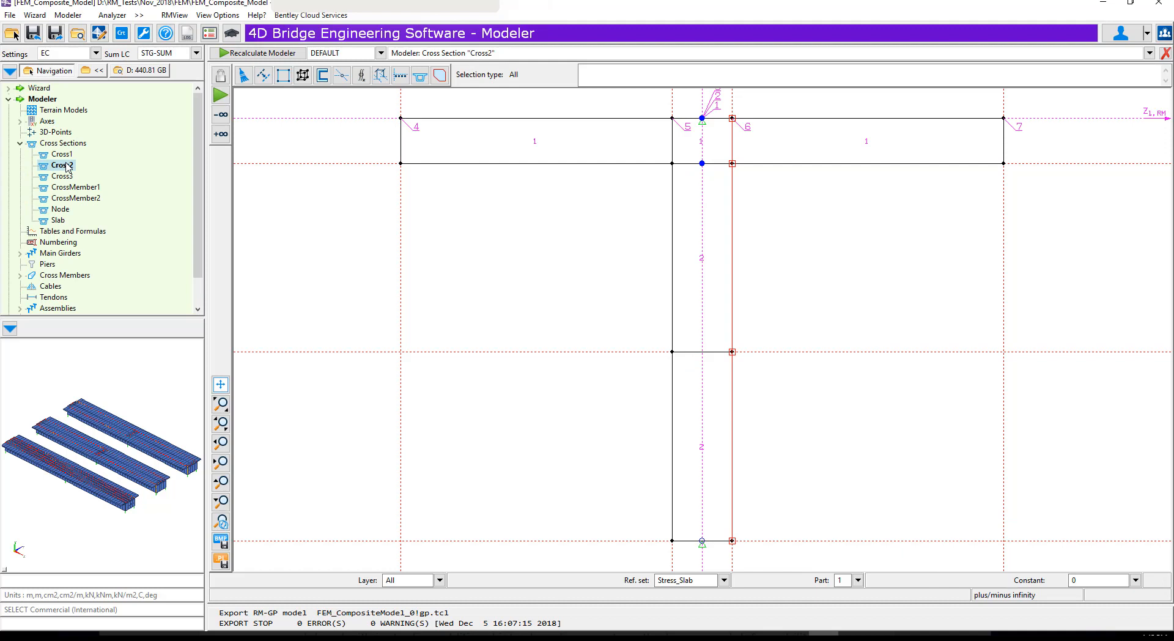
With part 1 active, create four connected shell elements along the slab's mid-height, with nodes at both slab ends, both web edges and the web centre
left_click(284, 75)
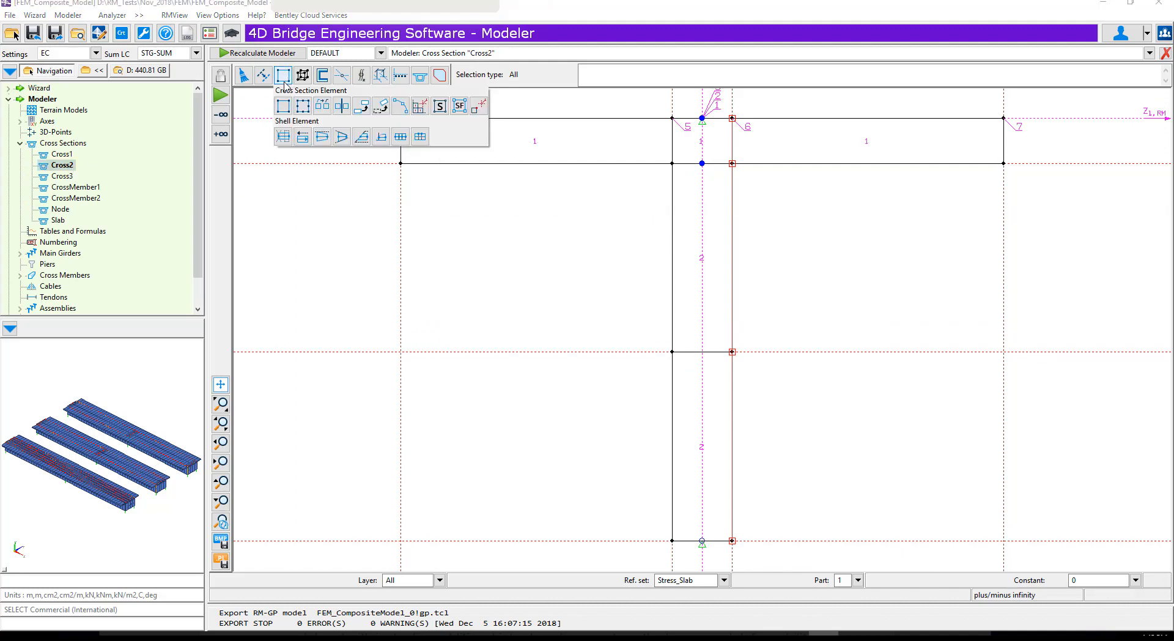
left_click(284, 138)
left_click(668, 353)
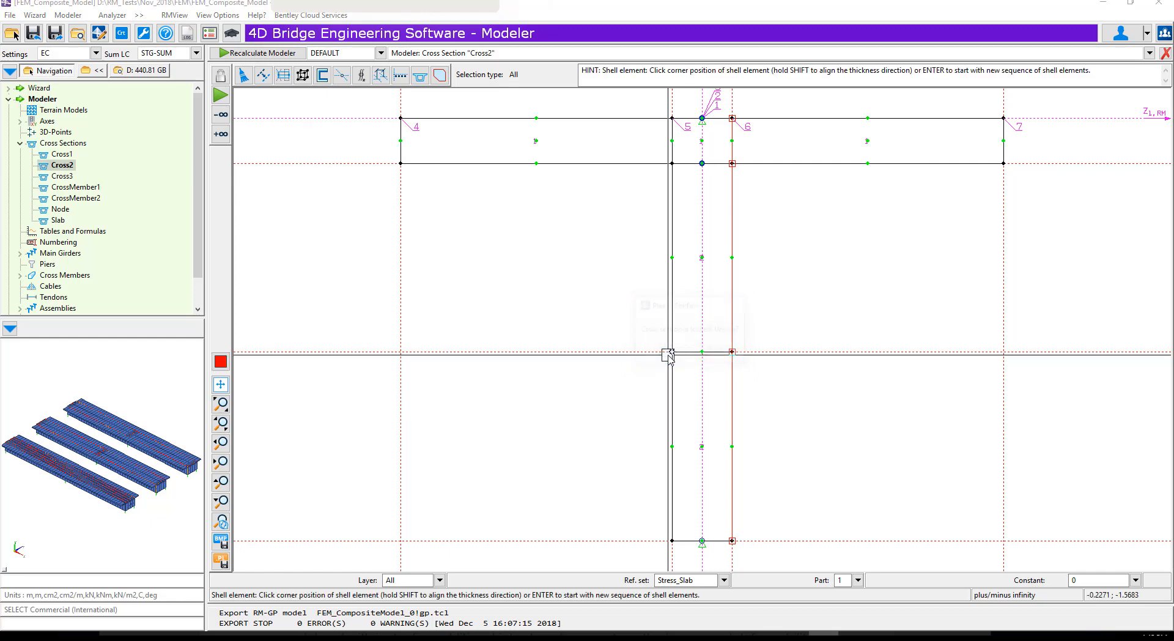
left_click(859, 580)
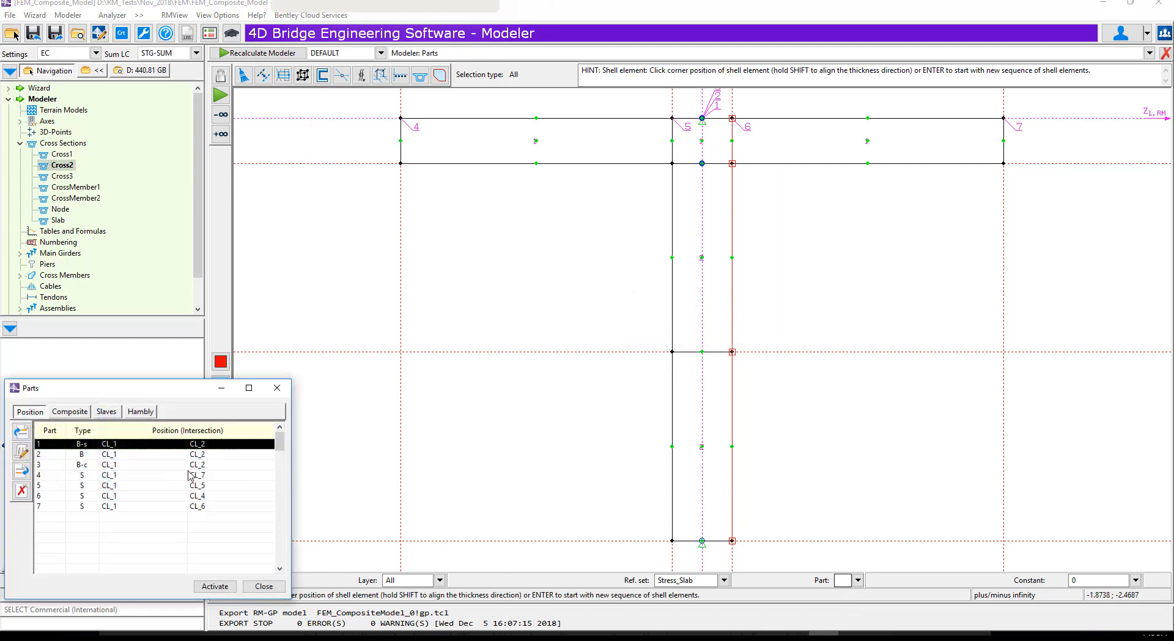
left_click(214, 586)
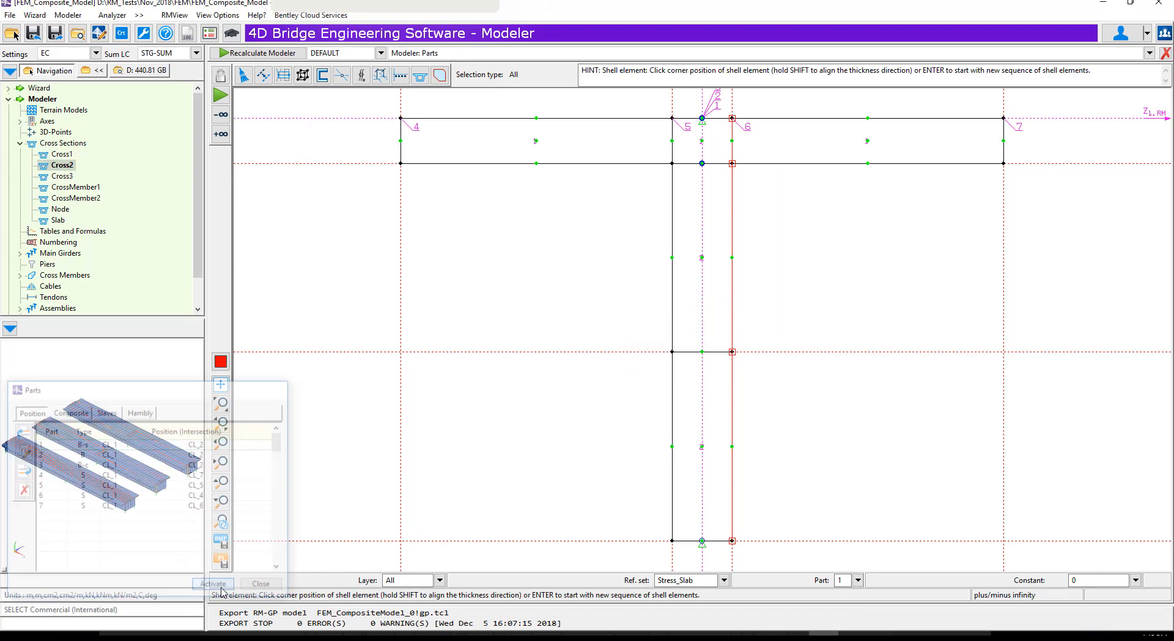
left_click(400, 141)
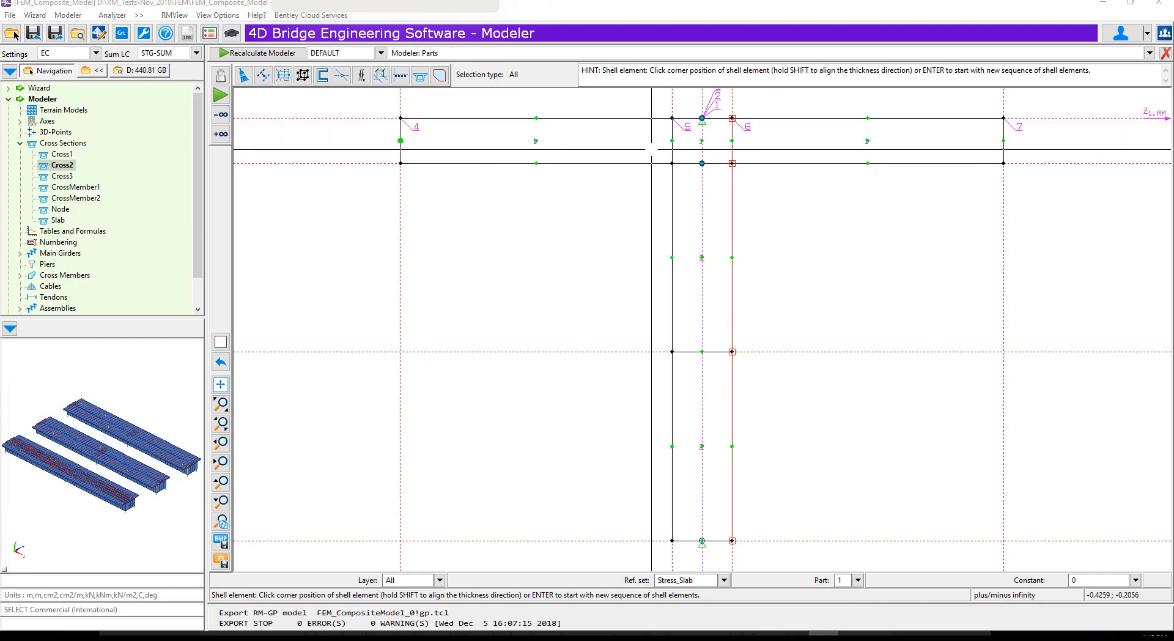
left_click(672, 141)
left_click(702, 141)
left_click(731, 140)
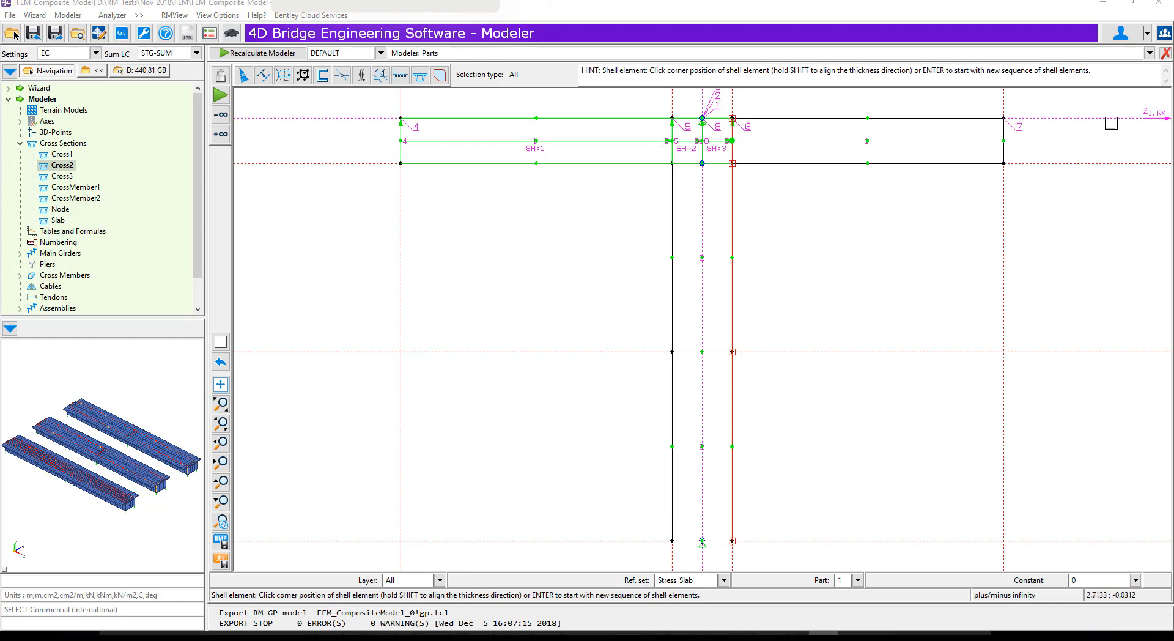
left_click(1004, 140)
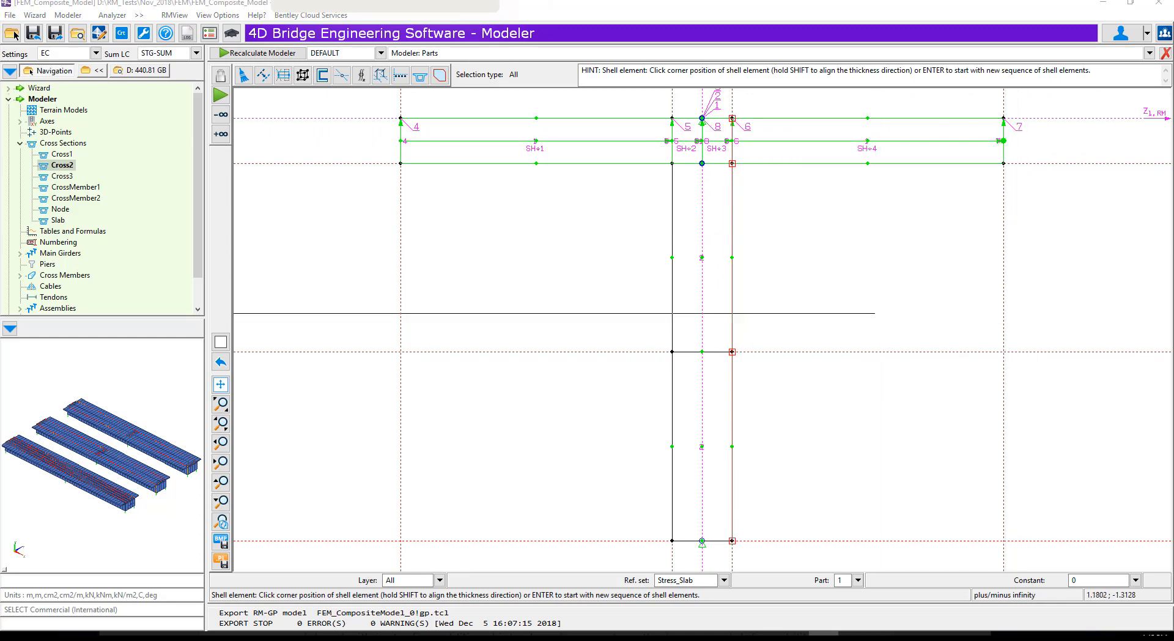
key("Escape")
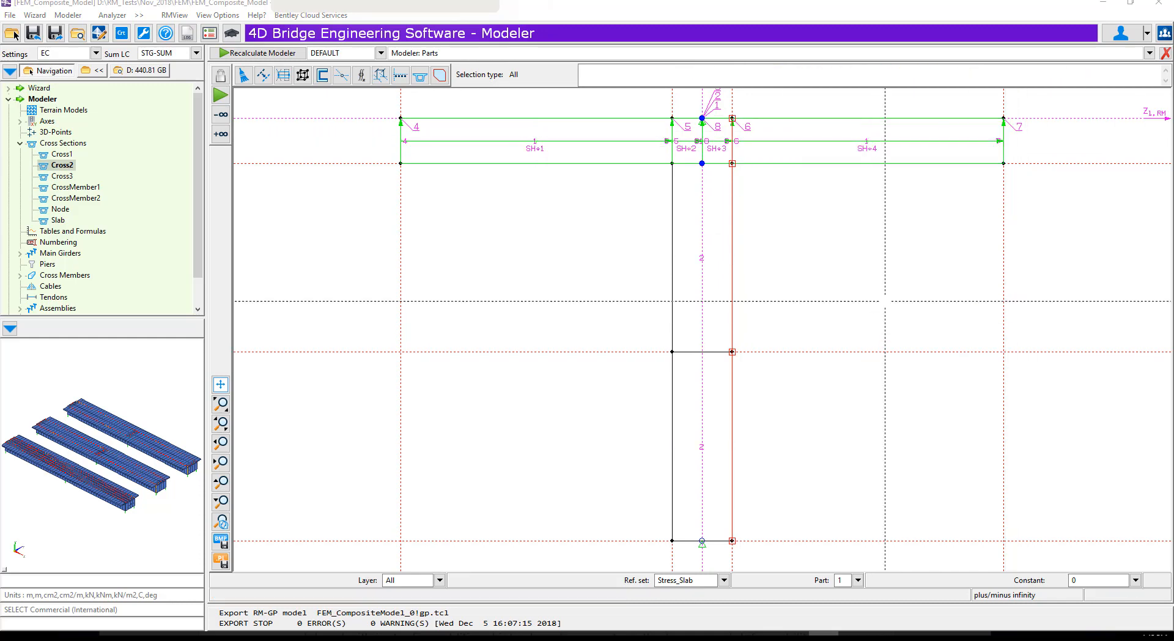
Increase the automatic subdivision of the two outer slab shell elements, SH1 and SH4, to four segments each
left_click(283, 75)
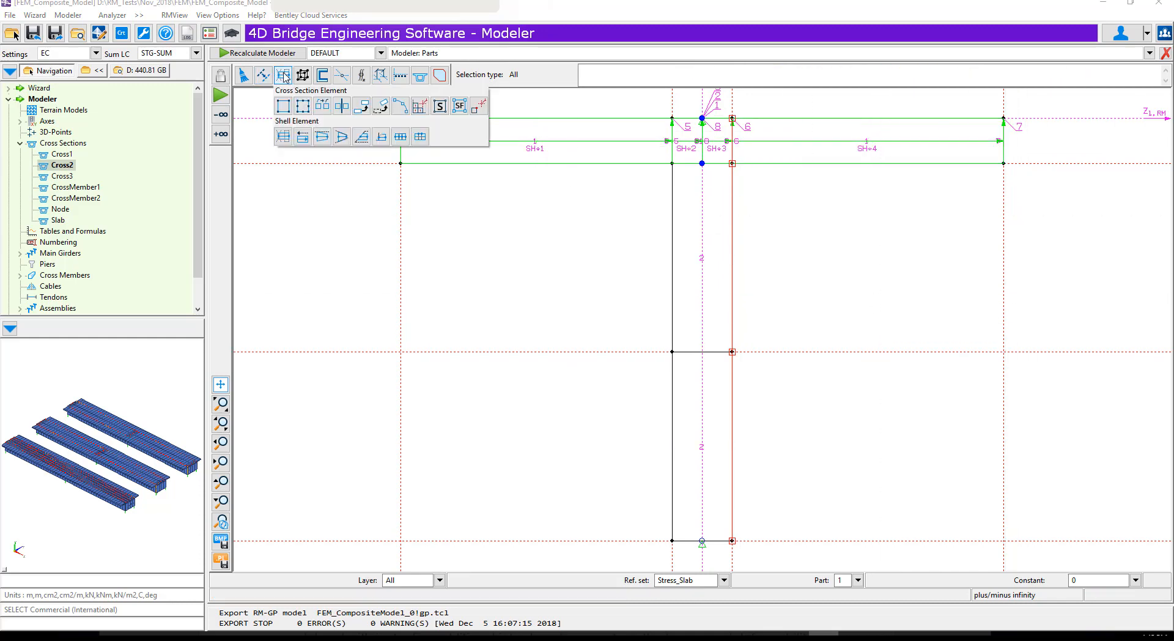
left_click(400, 139)
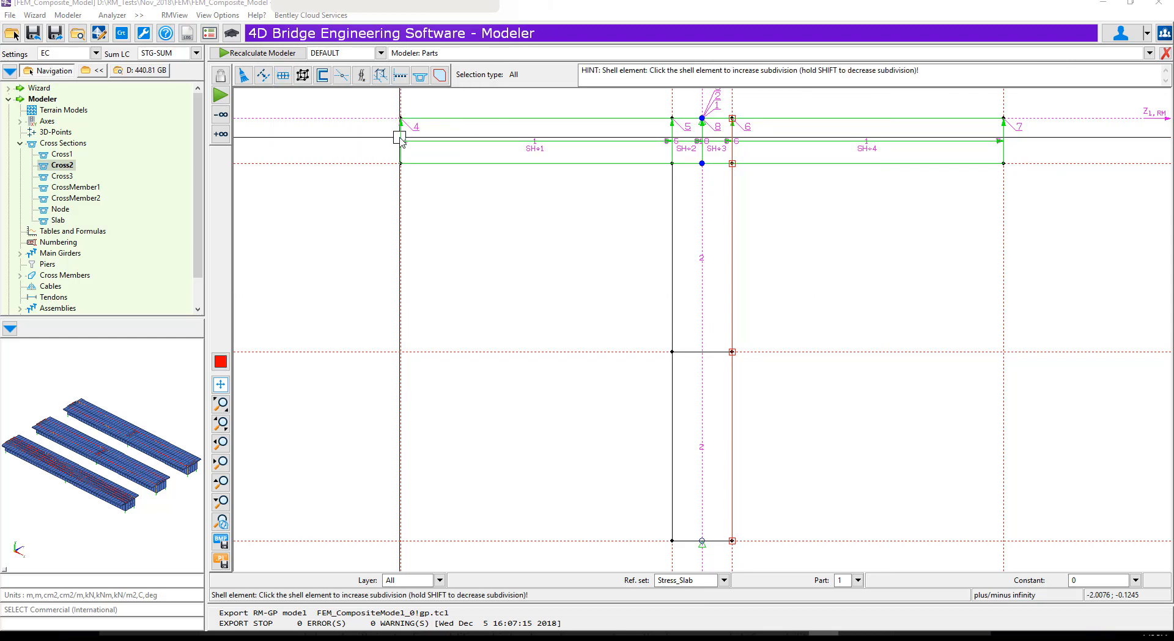
left_click(500, 141)
left_click(500, 141)
left_click(823, 144)
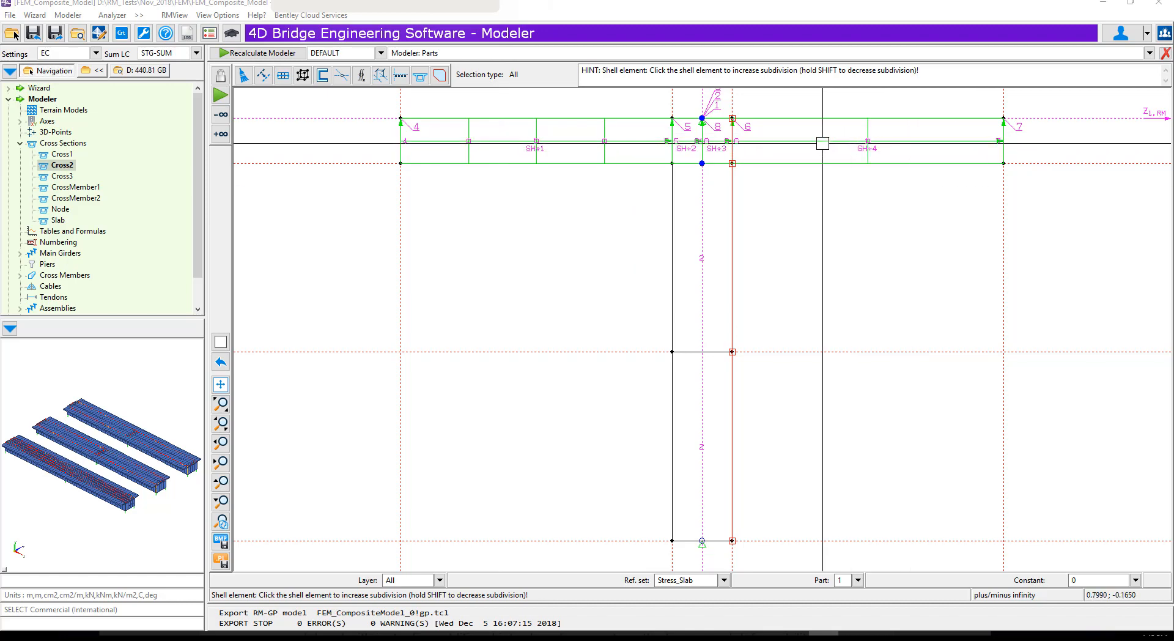
left_click(823, 143)
Change the inner node positions of the outer slab shell elements SH1 and SH4 to the slab's top edge
left_click(285, 77)
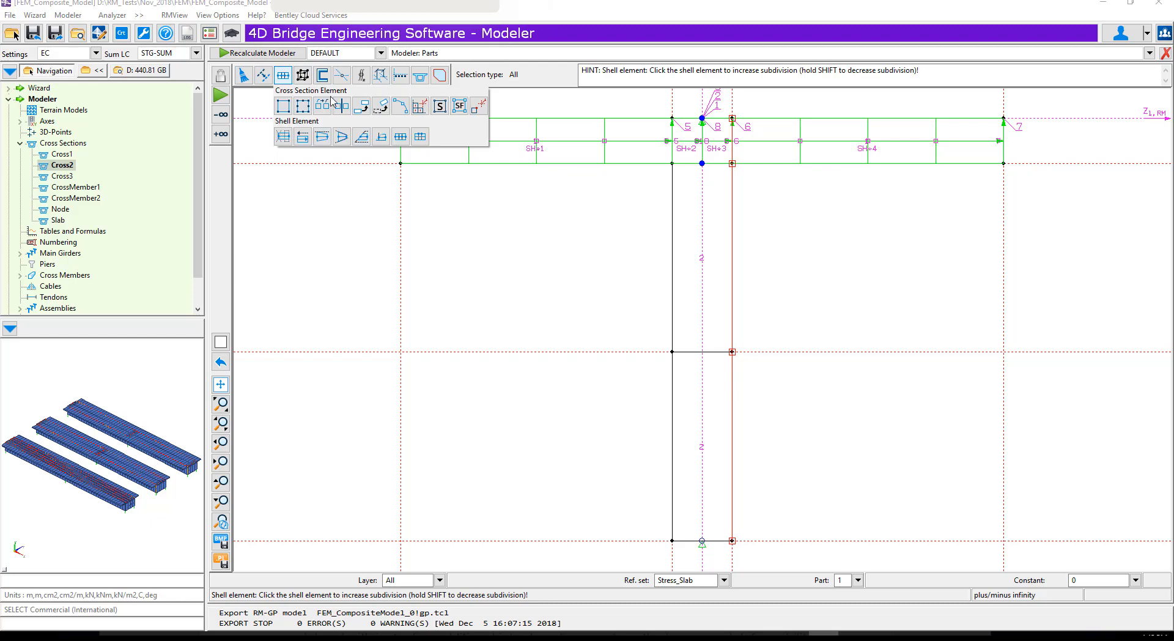
left_click(421, 137)
left_click(499, 149)
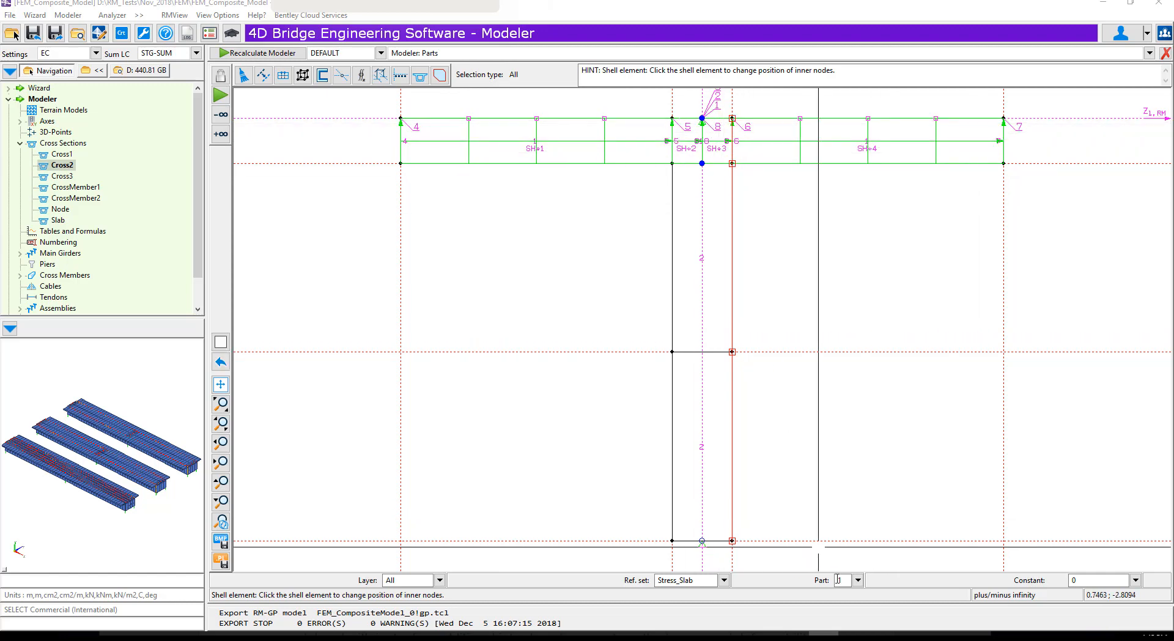
Delete the extra slave part 8 from the cross section's parts list and confirm its removal
left_click(856, 582)
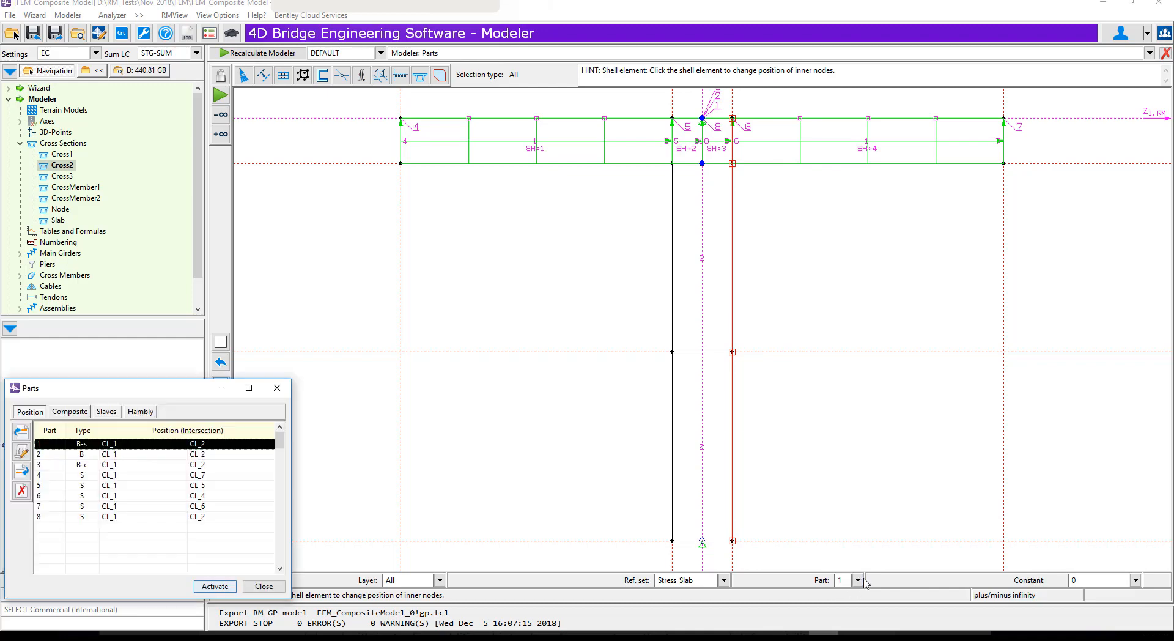
left_click(107, 517)
left_click(21, 492)
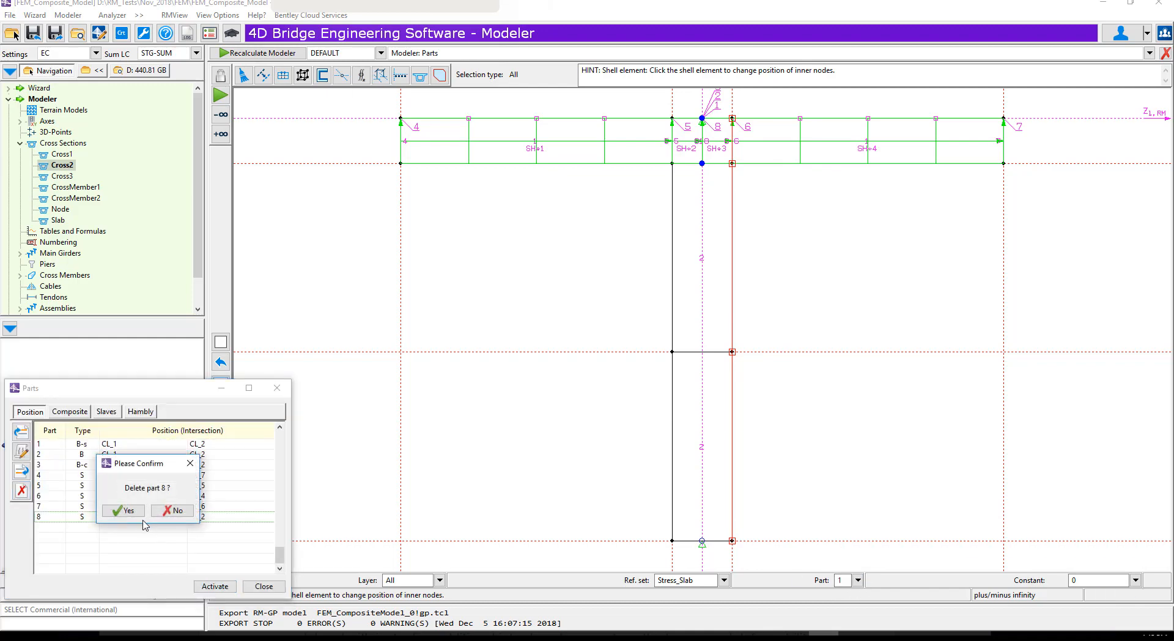
left_click(122, 510)
left_click(254, 586)
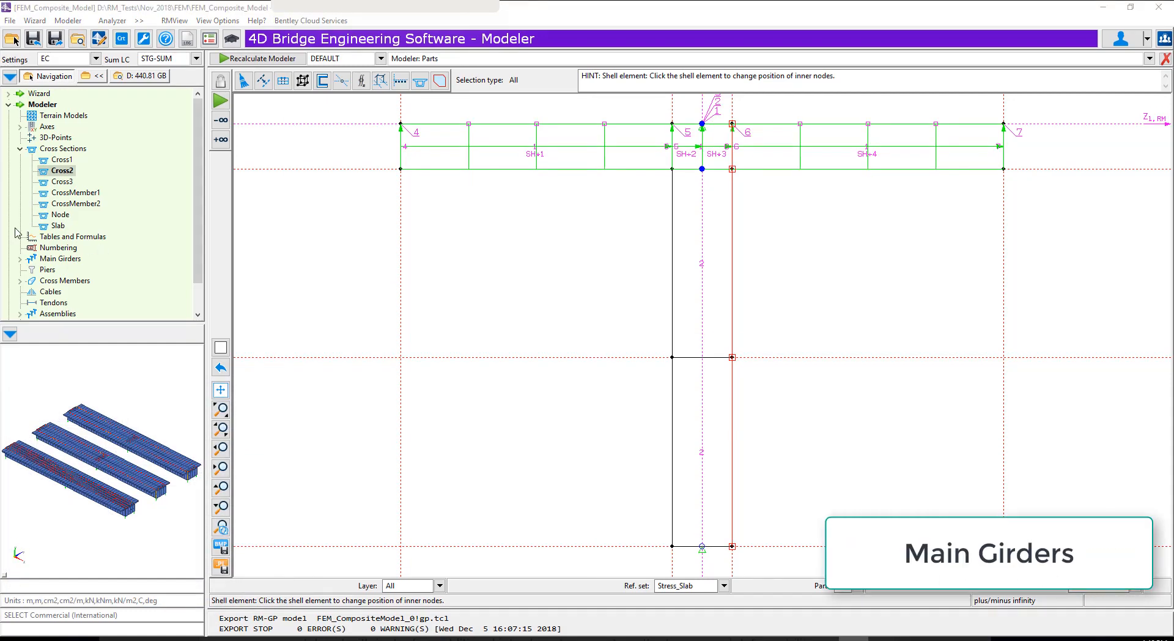
Apply FEM modelling to part 1, the slab, of main girder MG2 for points 1 to 51
left_click(21, 259)
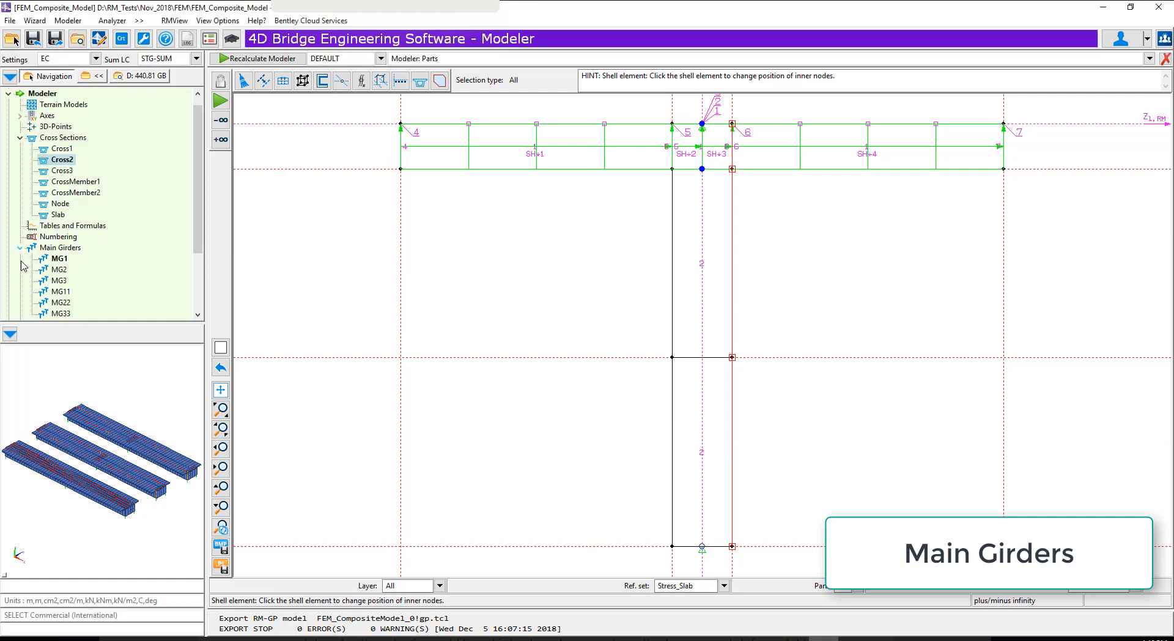
left_click(61, 270)
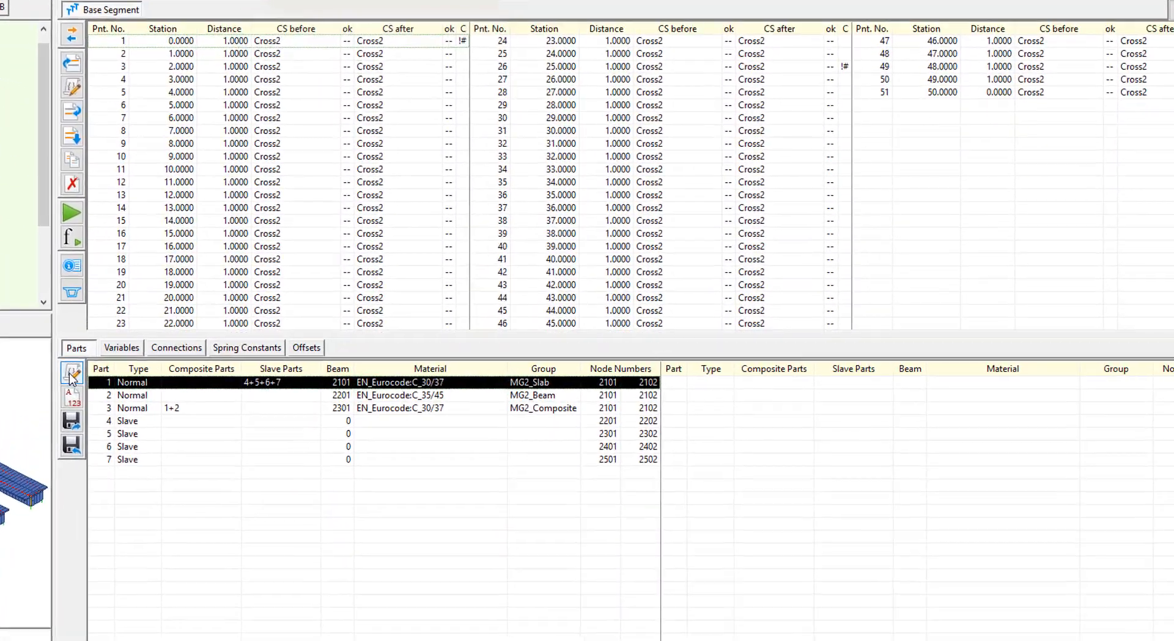
left_click(221, 371)
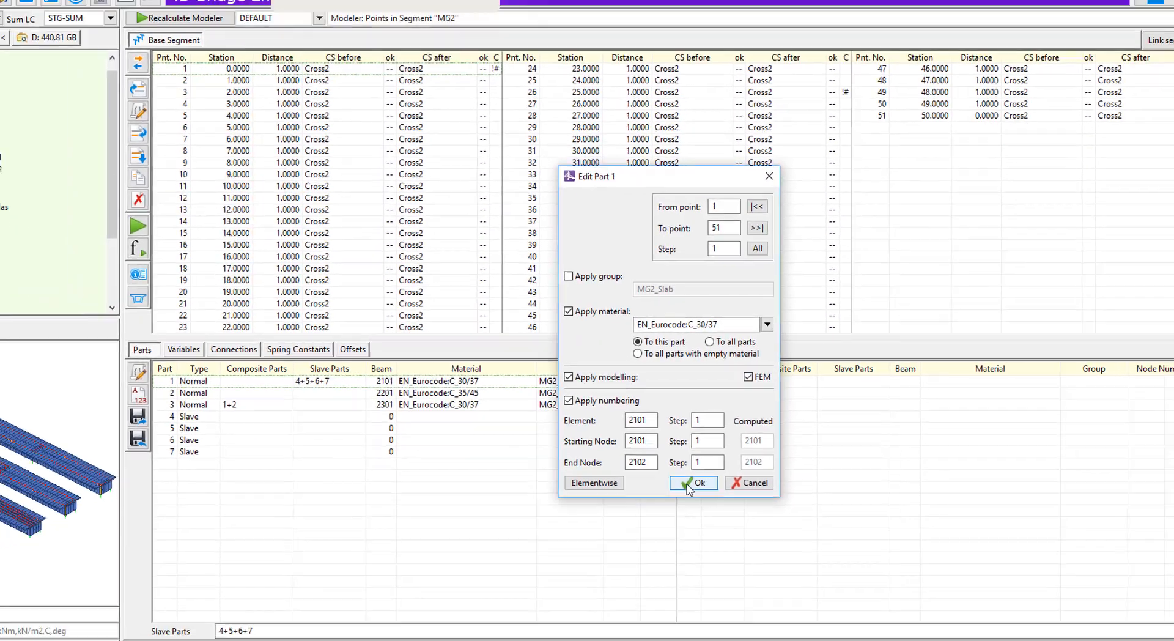
left_click(670, 500)
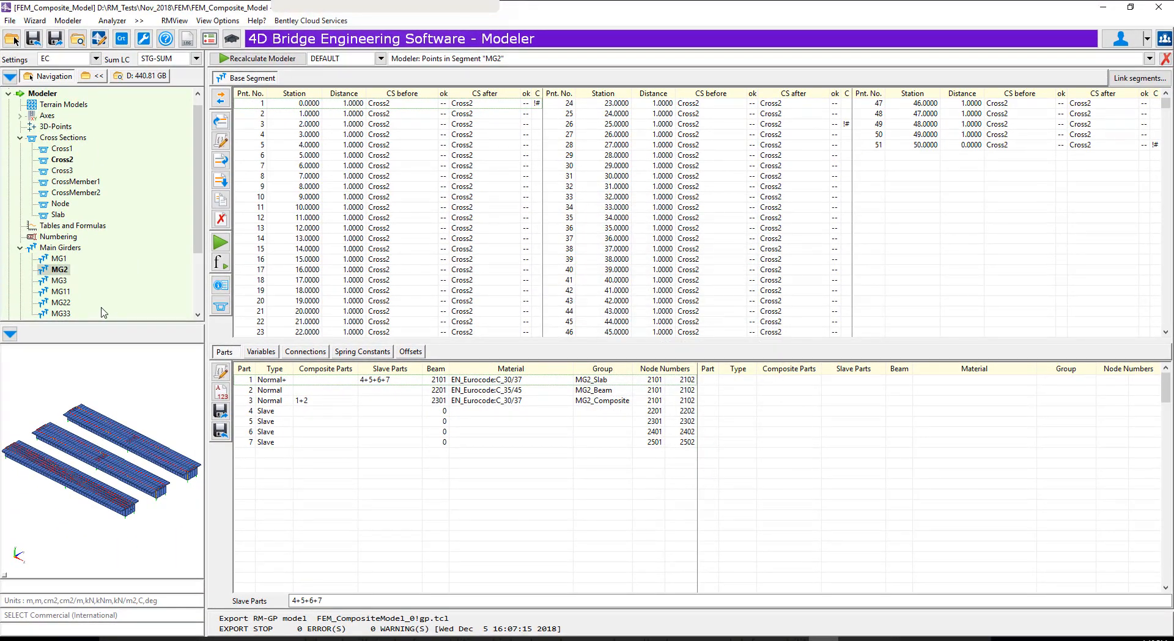
Apply FEM modelling to part 1, the slab, of main girder MG22 for points 1 to 51
left_click(60, 303)
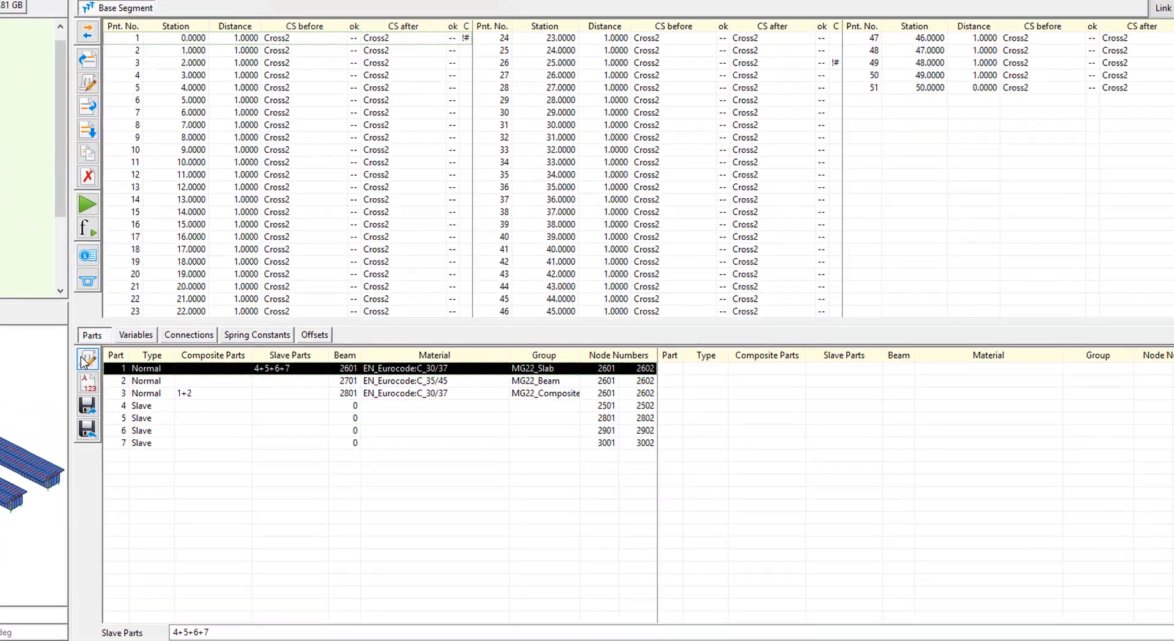
left_click(28, 355)
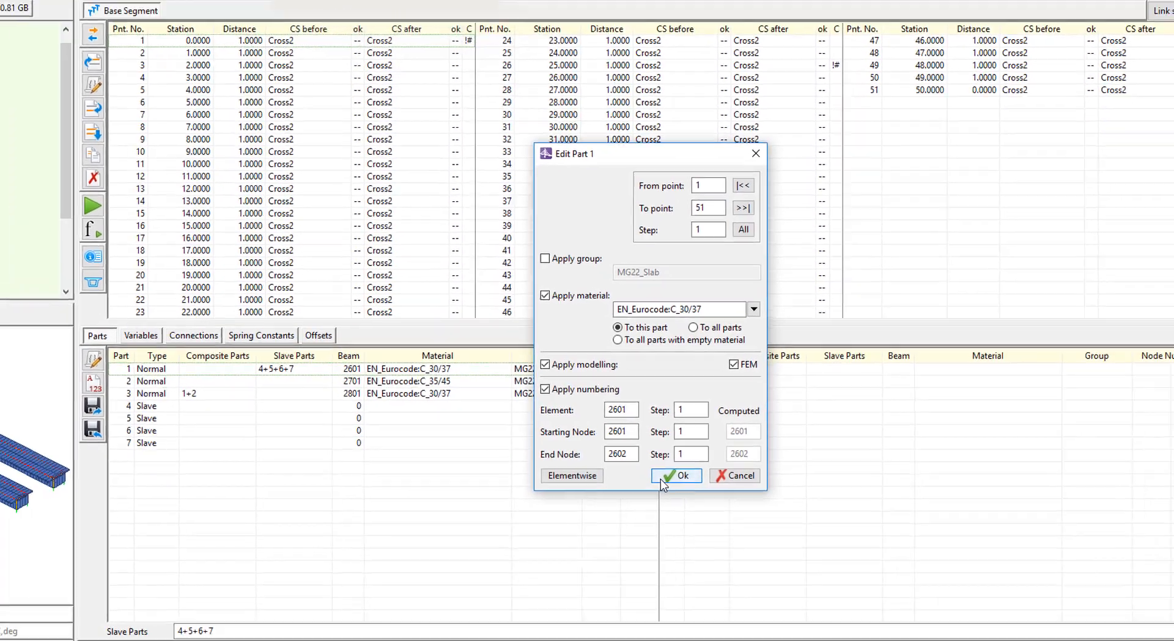
left_click(654, 477)
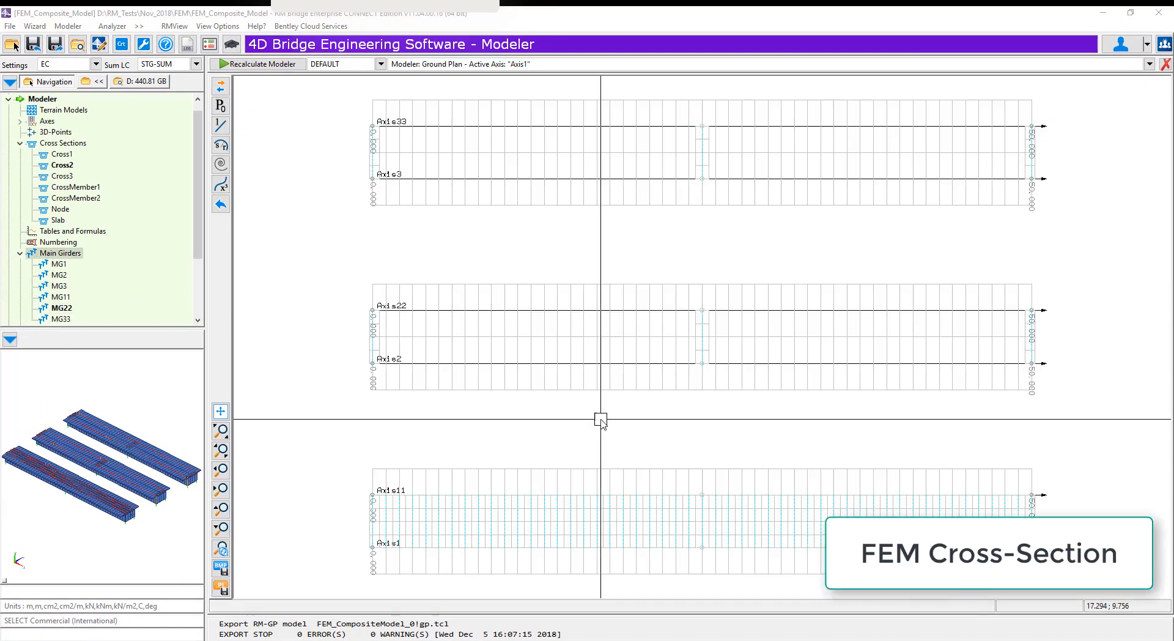
Open cross section Cross3, make part 1 active and unlock the section for defining shell elements
left_click(63, 176)
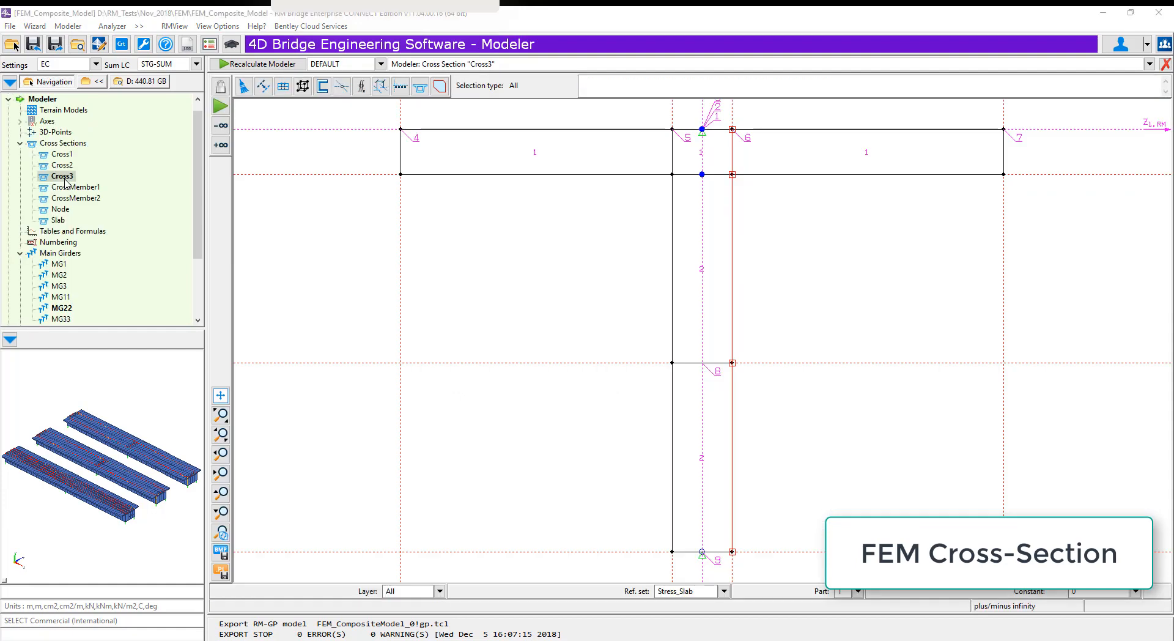
left_click(858, 592)
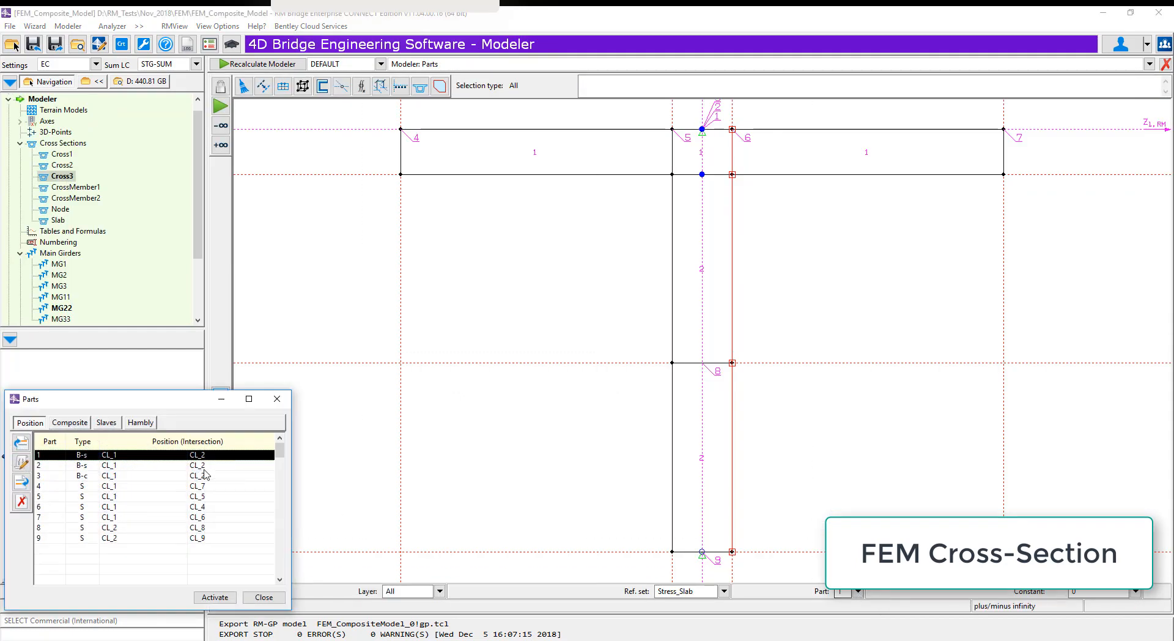
left_click(211, 602)
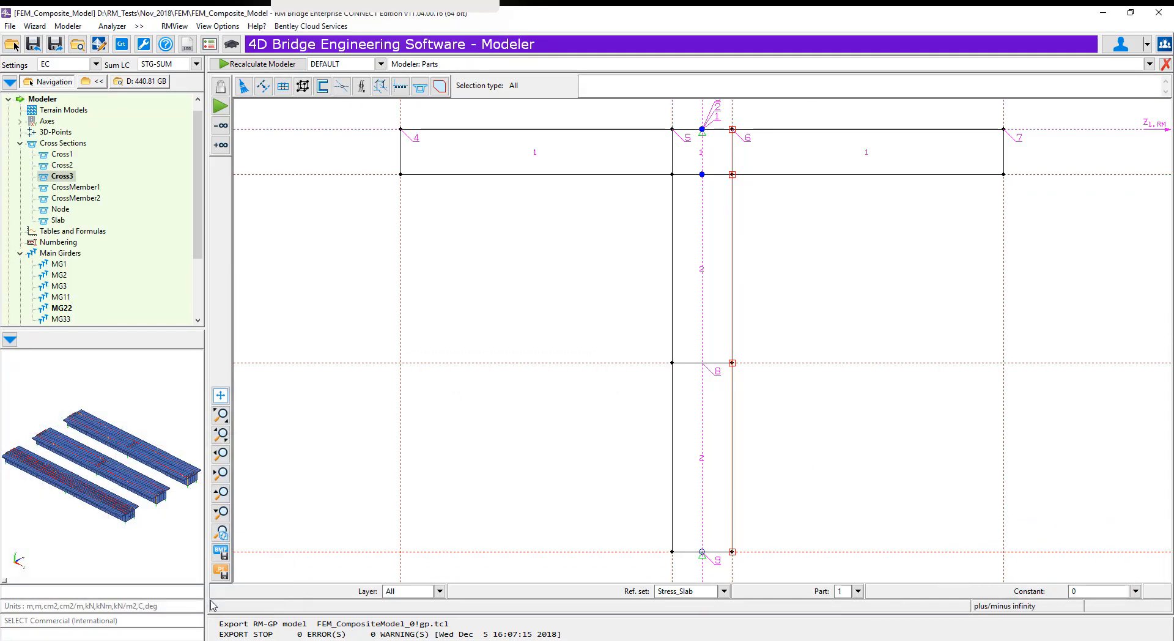
left_click(283, 86)
left_click(283, 148)
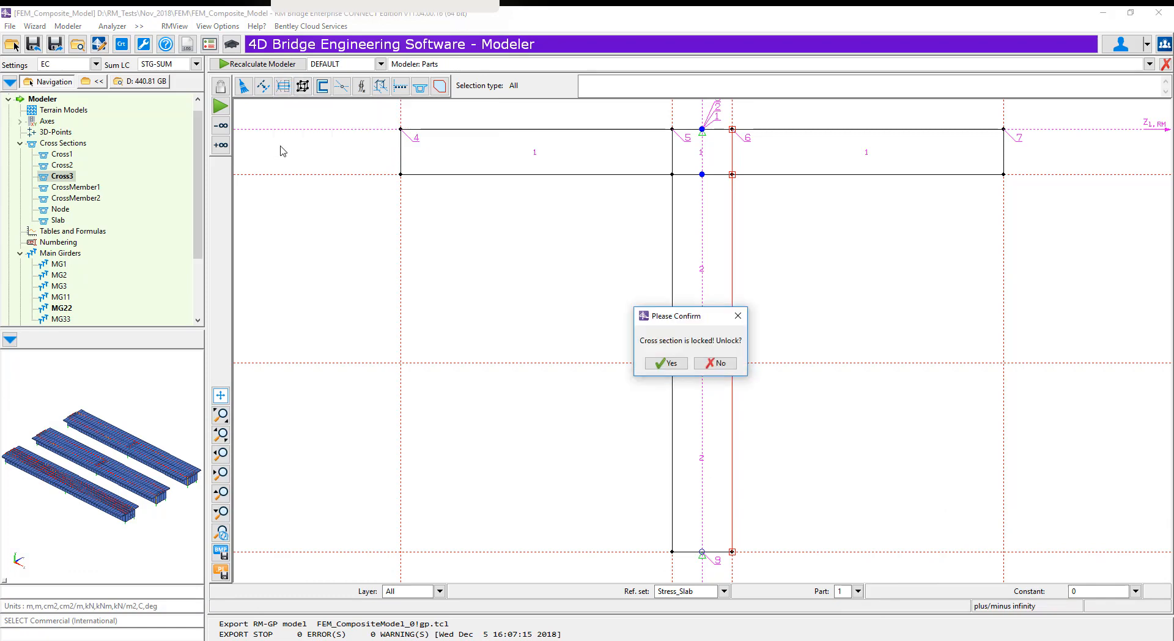
left_click(667, 363)
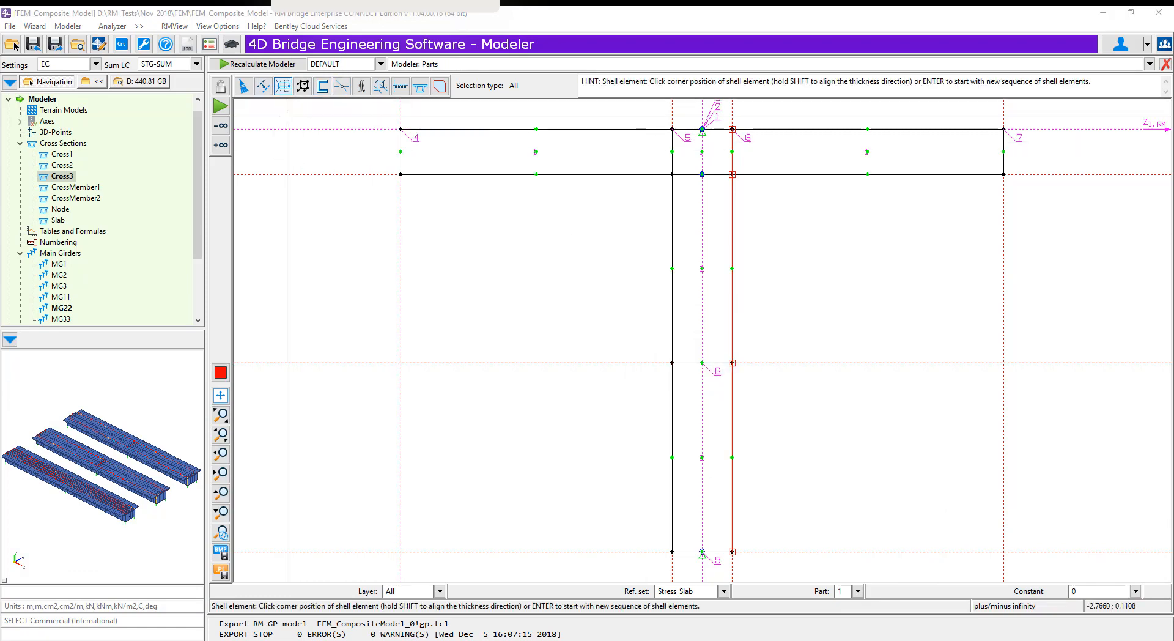
Define four consecutive shell elements, SH1 to SH4, along the slab's mid-depth across its full width
left_click(283, 86)
left_click(284, 148)
left_click(401, 152)
left_click(673, 152)
left_click(702, 151)
left_click(732, 152)
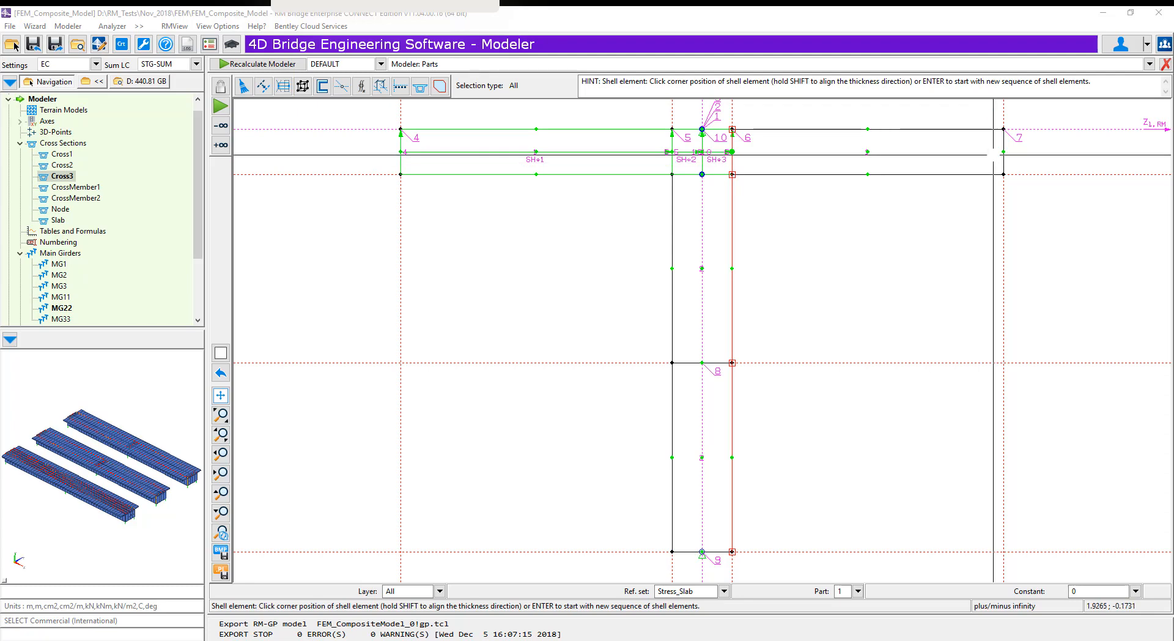
left_click(1004, 152)
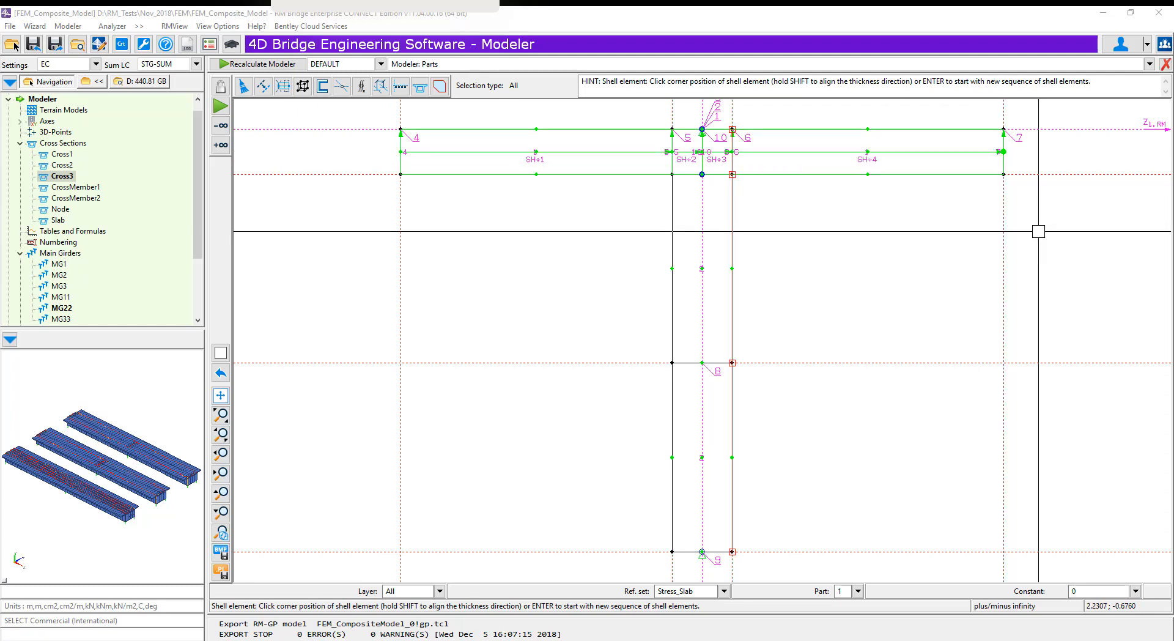
Make part 2 active and define shell elements SH5 and SH6 down the web centreline, from the slab's underside to the section's bottom edge
left_click(859, 591)
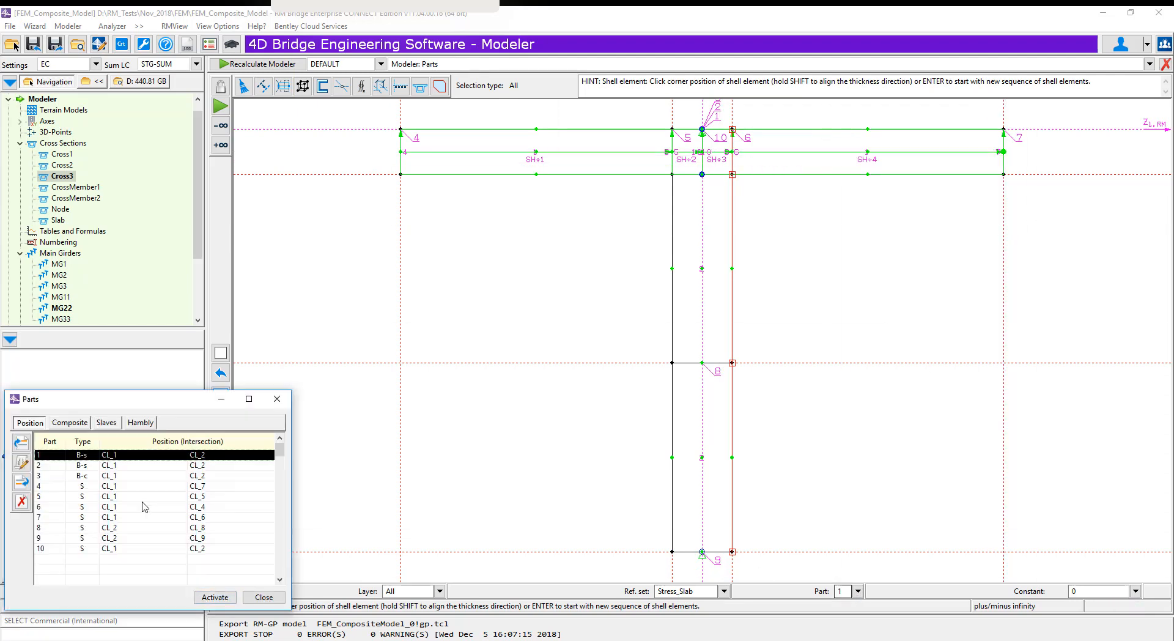
left_click(44, 467)
left_click(215, 597)
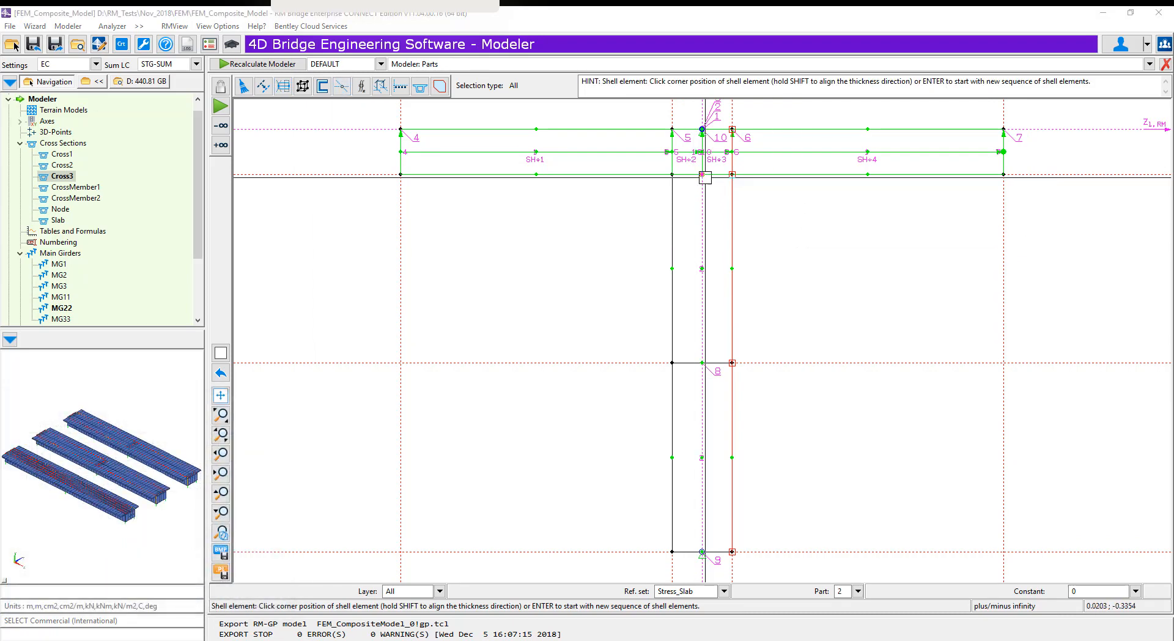
left_click(701, 175)
key("Escape")
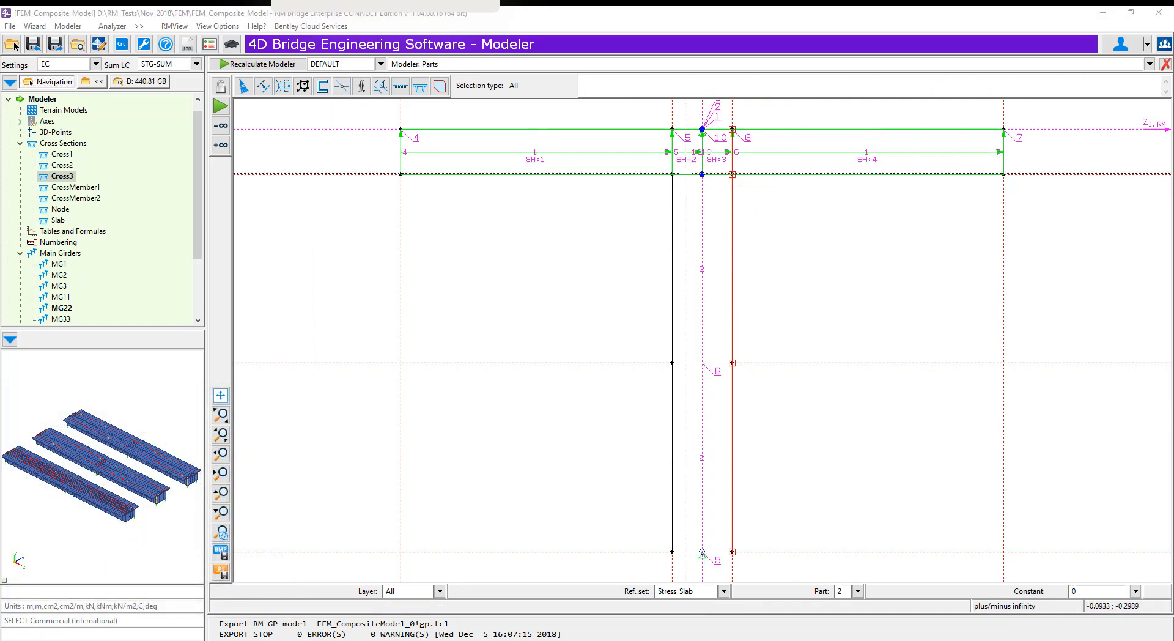
left_click(302, 87)
left_click(701, 175)
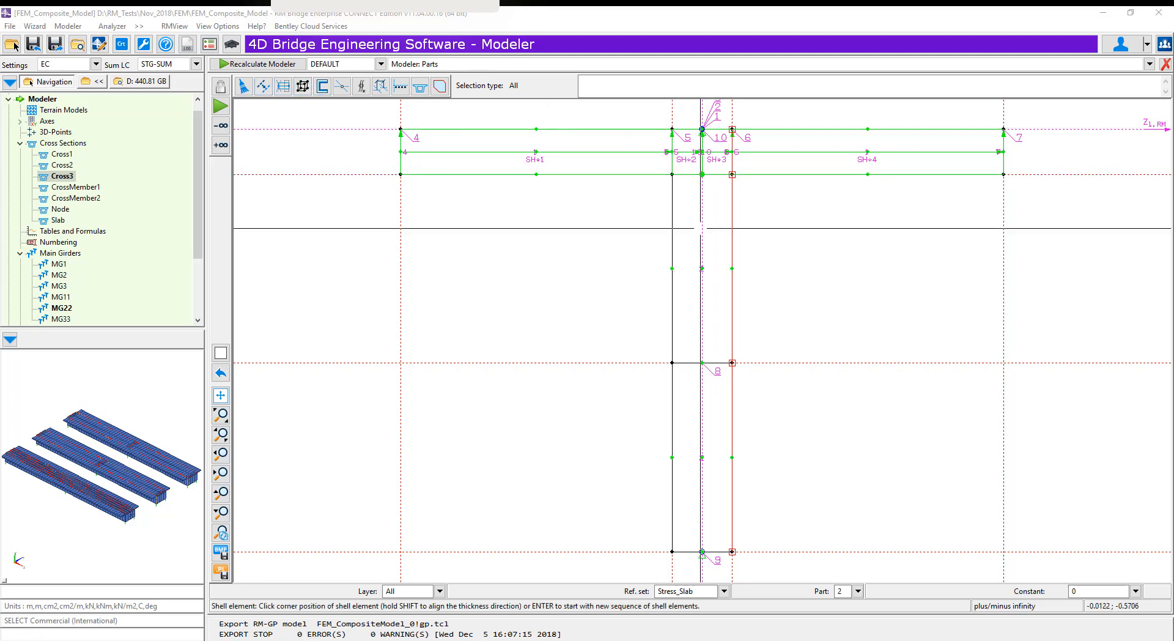
left_click(702, 362)
left_click(702, 552)
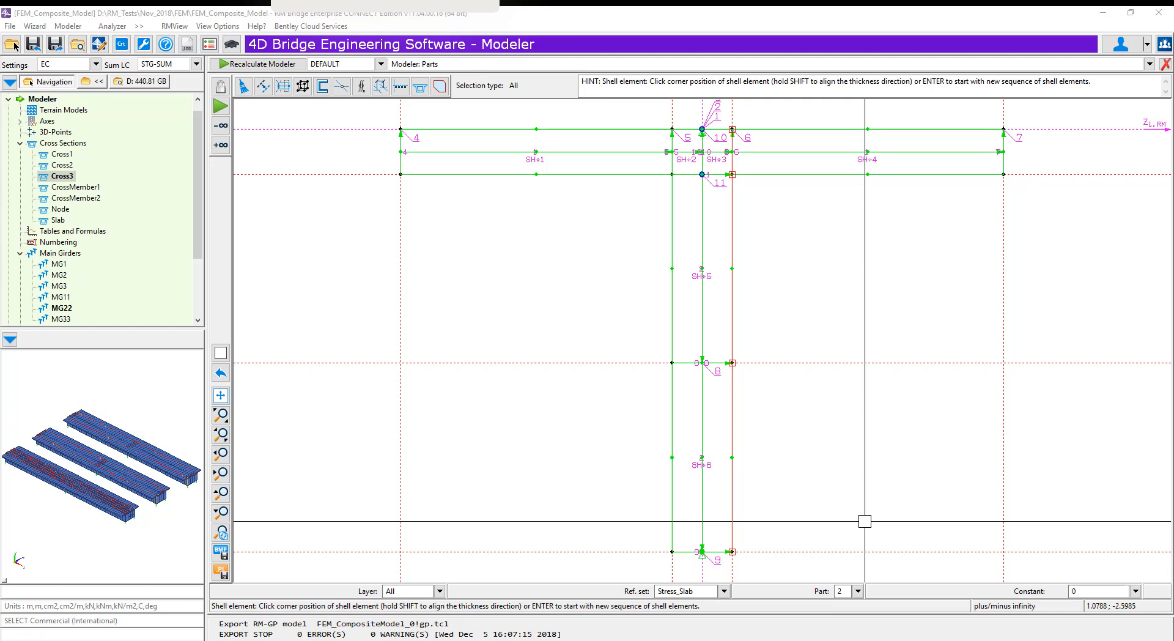
key("Escape")
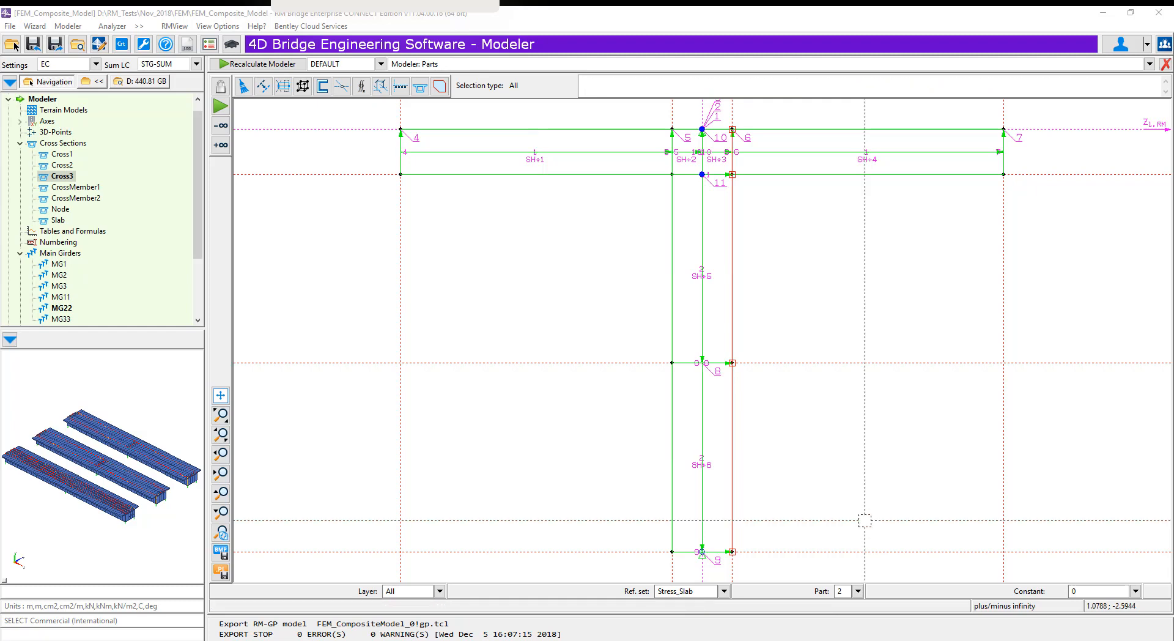
Subdivide the outer slab shell elements SH1 and SH4 into four parts each and move their inner nodes to the slab's top edge
left_click(282, 88)
left_click(398, 153)
left_click(475, 151)
left_click(477, 152)
left_click(477, 151)
left_click(830, 155)
left_click(830, 154)
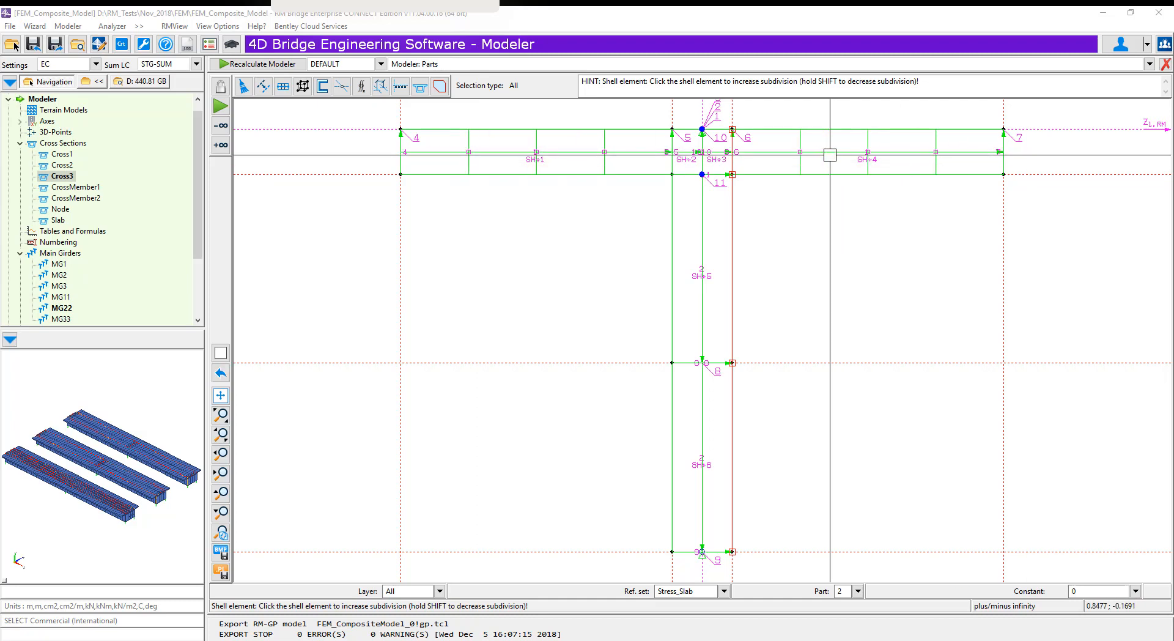
left_click(284, 87)
left_click(424, 151)
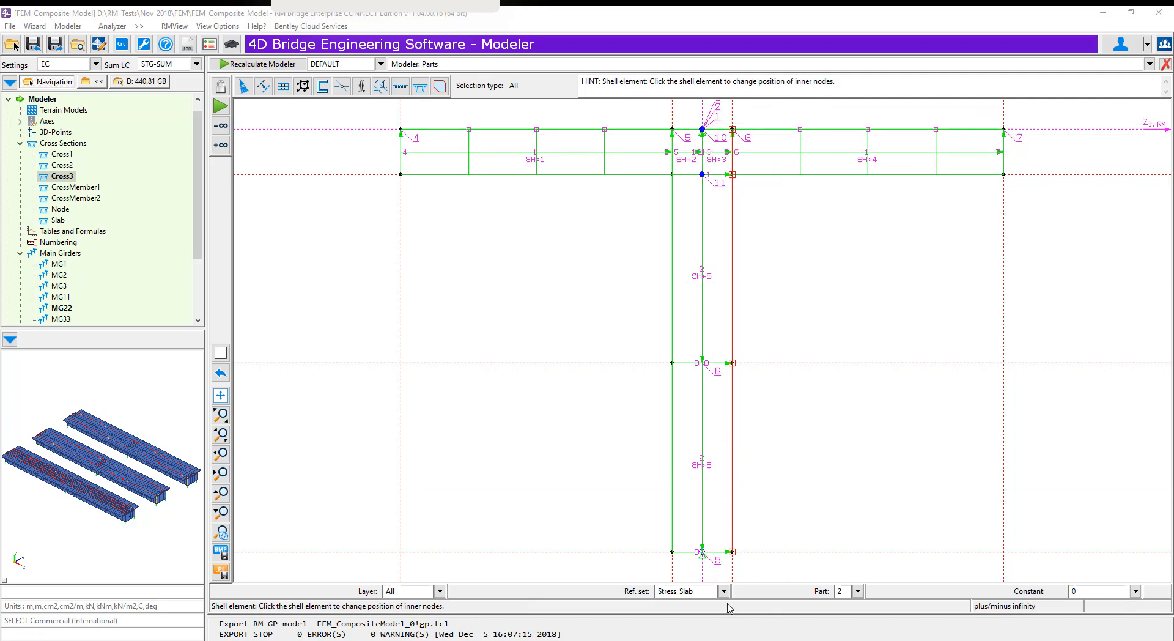
Delete the extra slave parts 11 and 10 from the parts list of Cross3
left_click(858, 591)
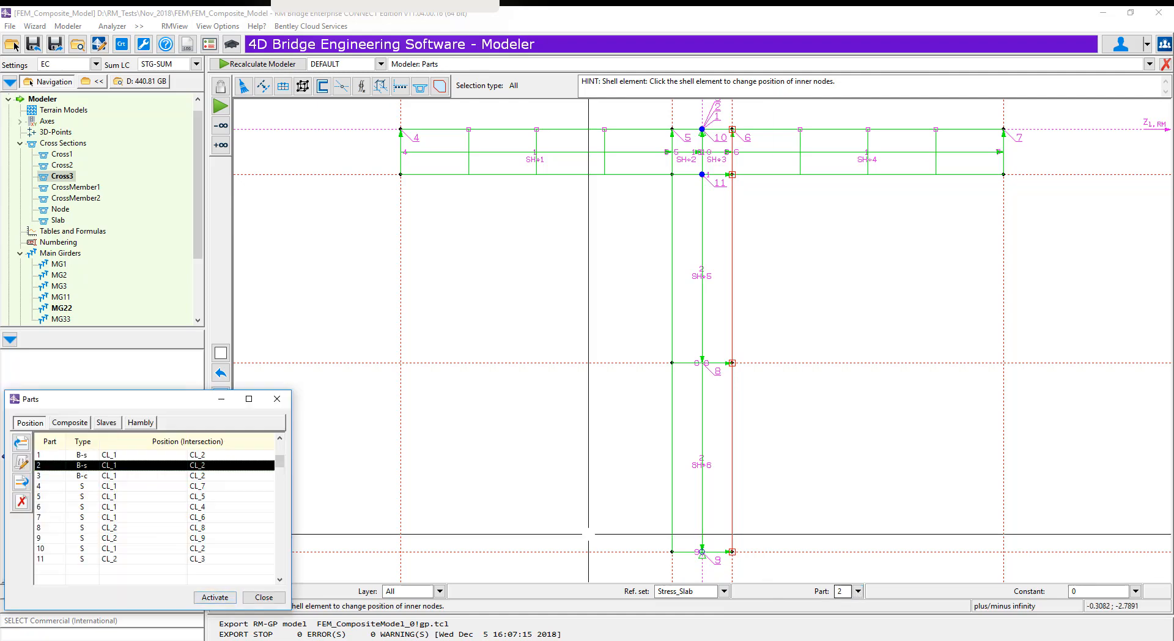
left_click(58, 559)
left_click(22, 507)
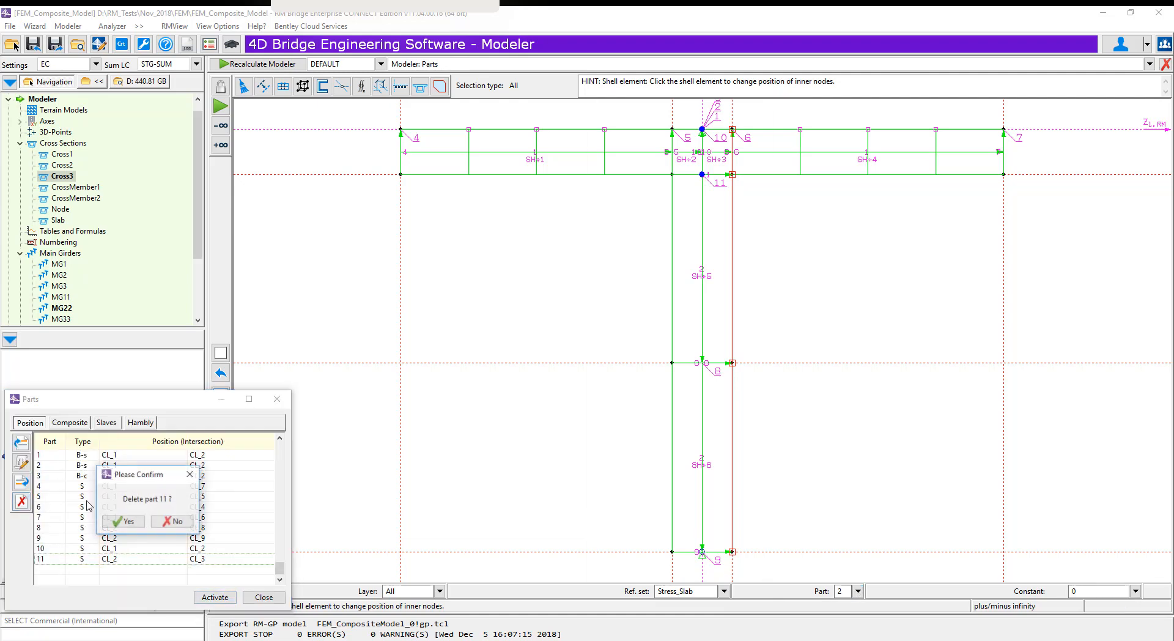
left_click(126, 530)
left_click(22, 502)
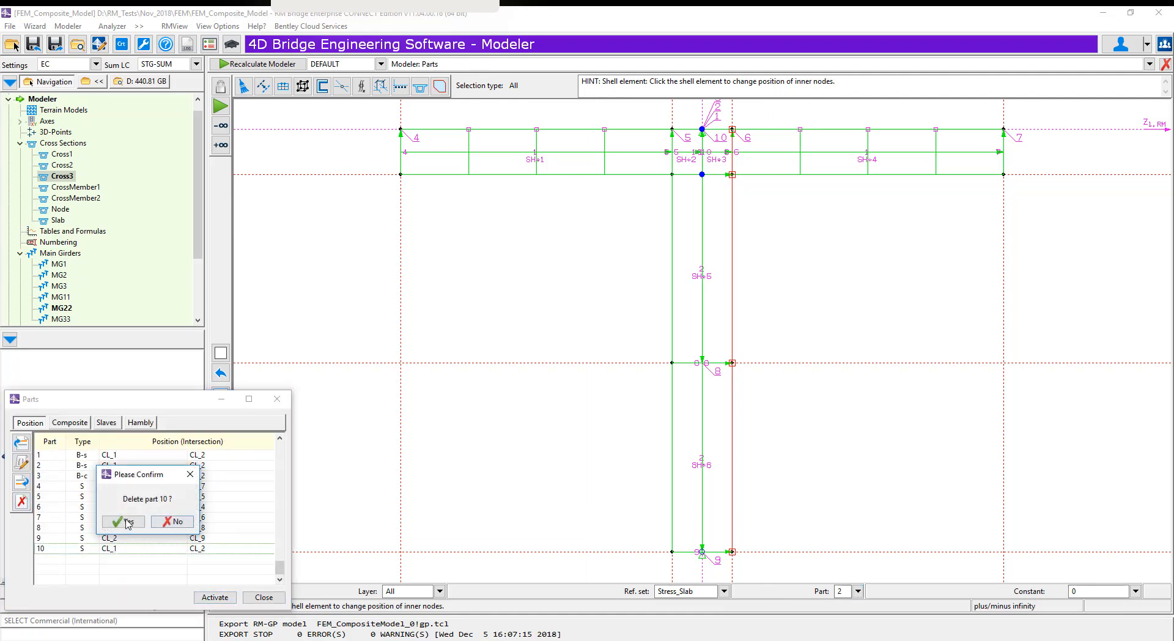
left_click(126, 525)
left_click(263, 598)
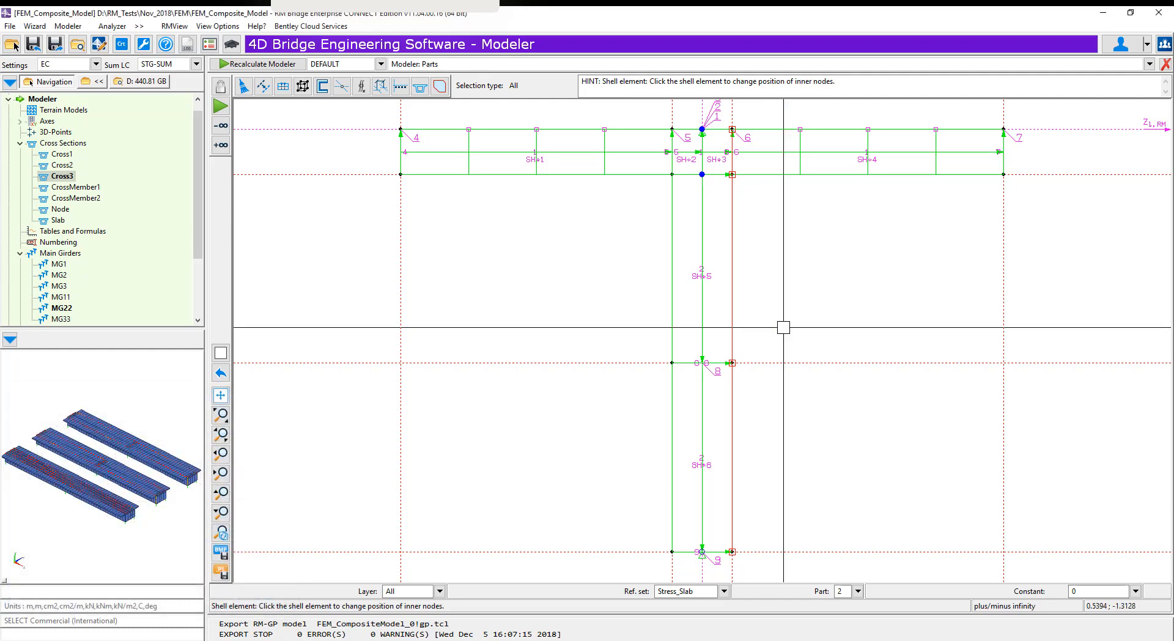
Edit the upper web shell element SH_5 and assign its point 1 to part 2
left_click(714, 302)
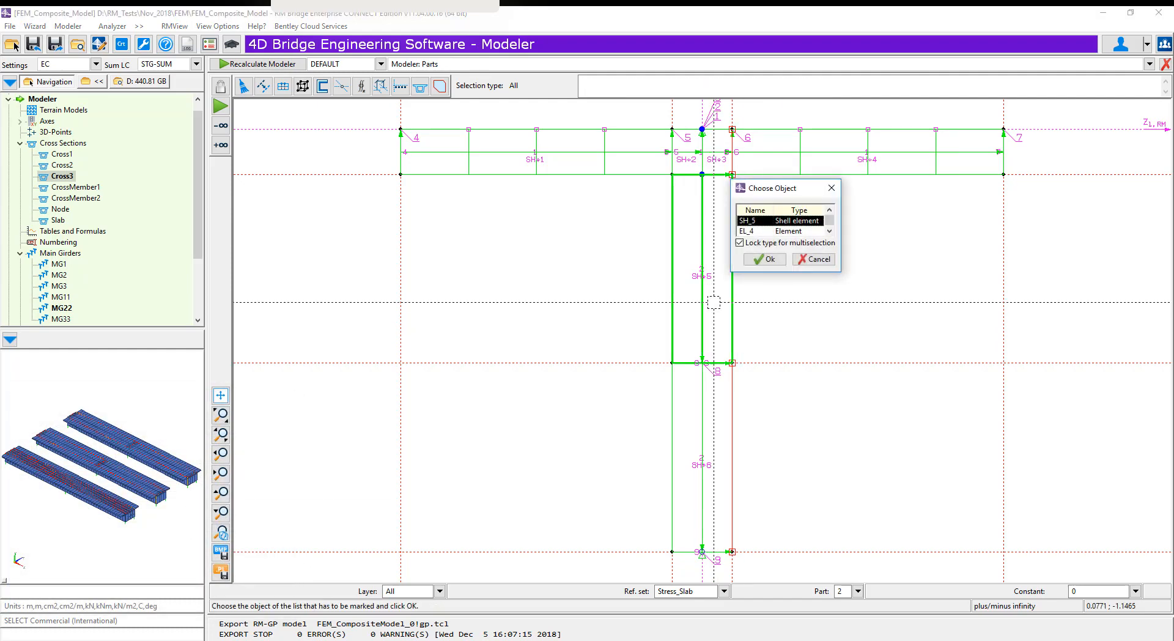
left_click(758, 259)
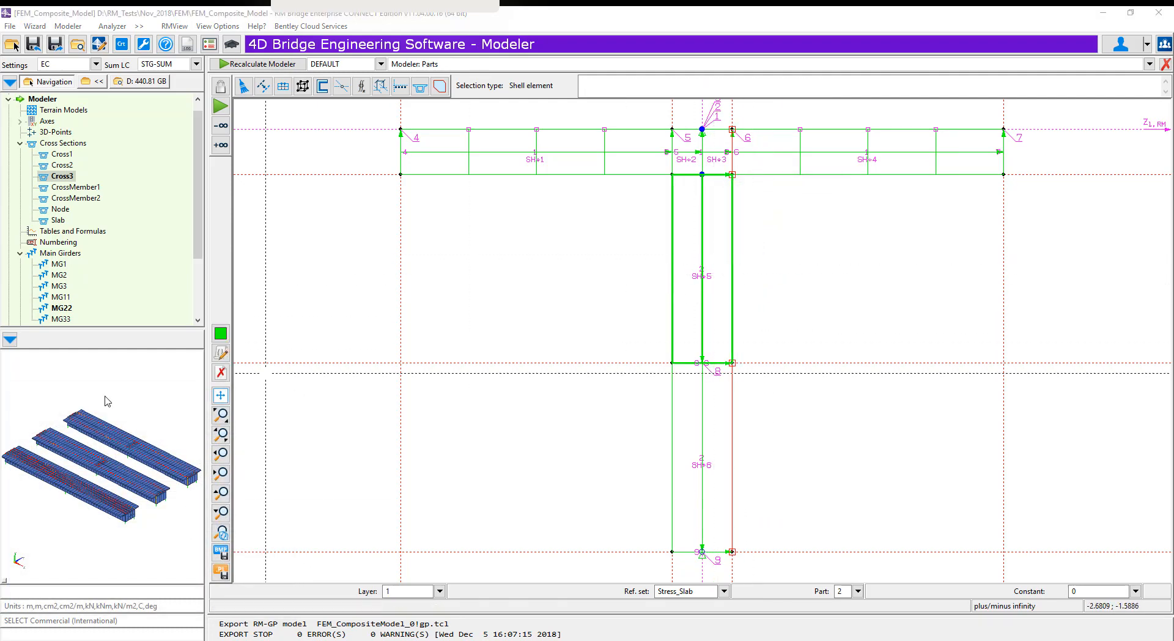
left_click(221, 355)
left_click_drag(598, 191, 380, 204)
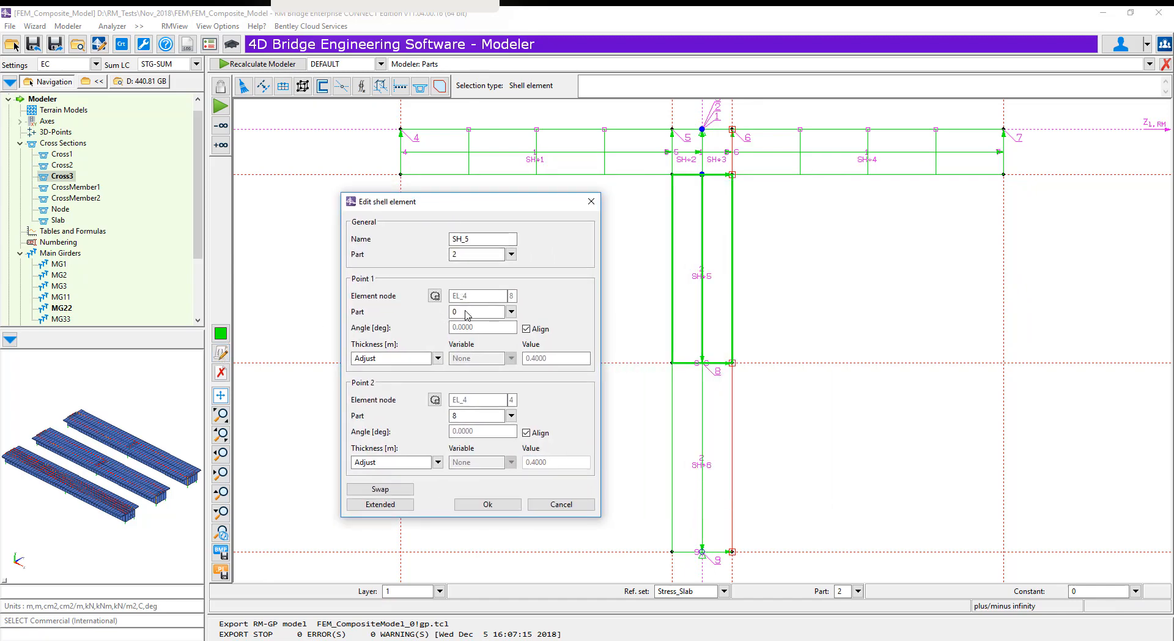
left_click(512, 312)
left_click(477, 350)
left_click(473, 505)
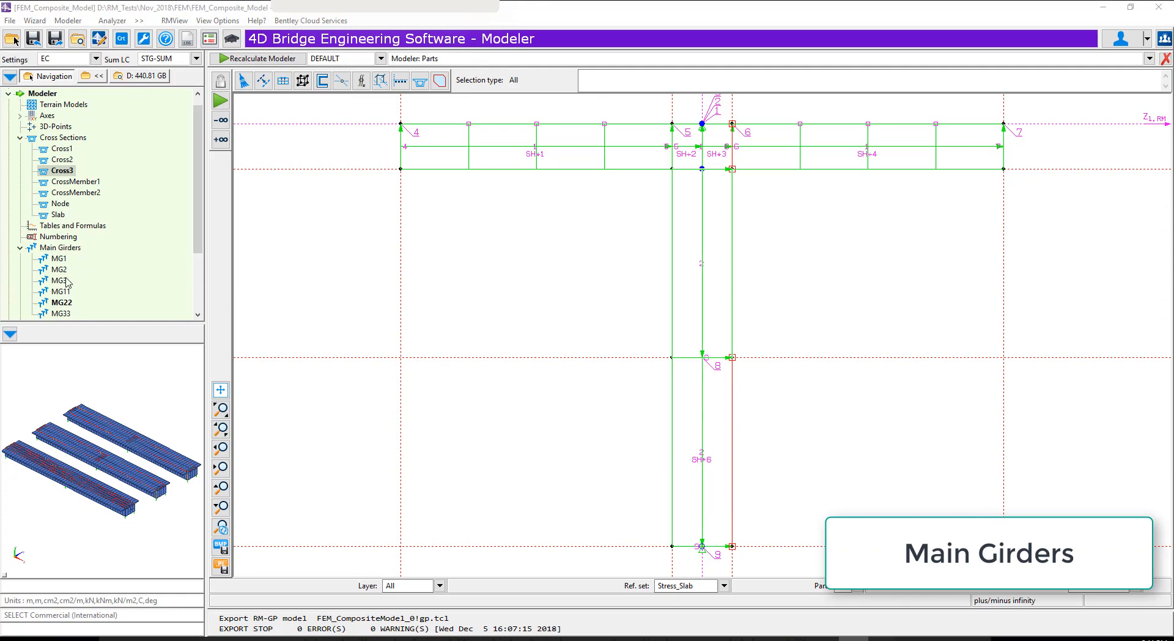
Apply FEM modelling to part 1, the slab, and part 2, the beam, of main girder MG3 for points 1 to 51
left_click(66, 281)
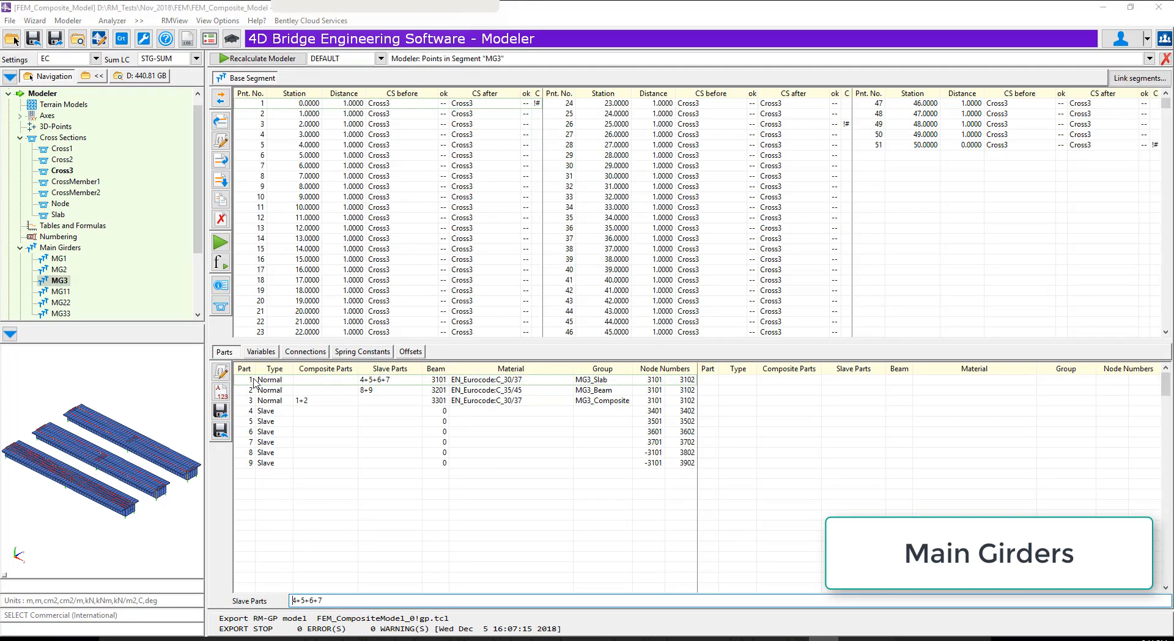
left_click(253, 382)
left_click(222, 373)
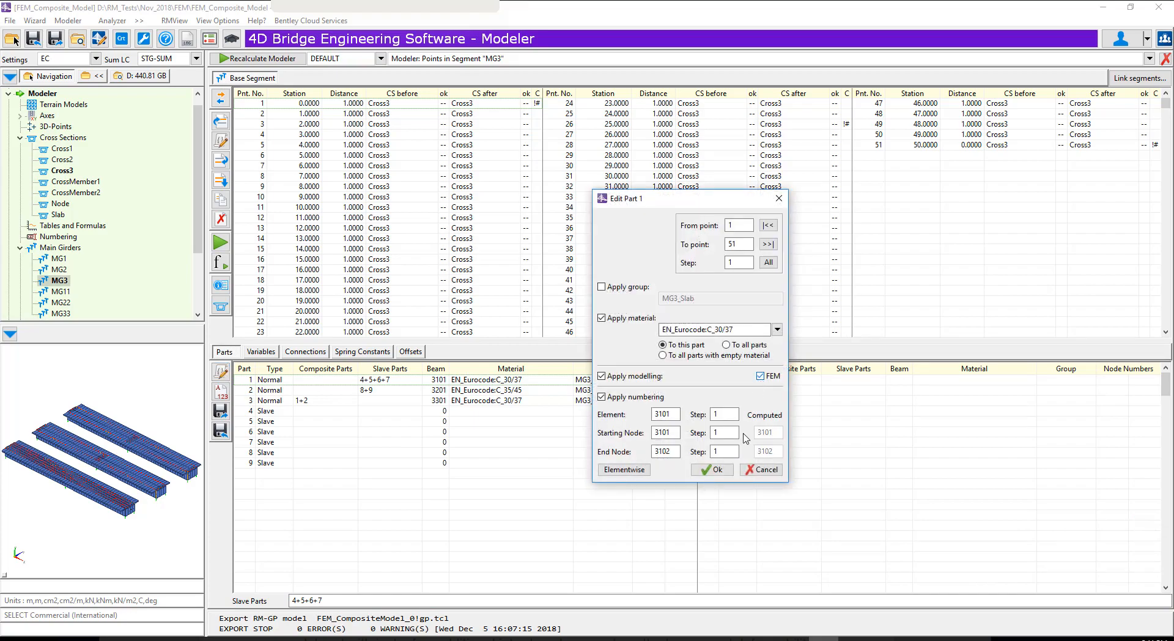
left_click(711, 471)
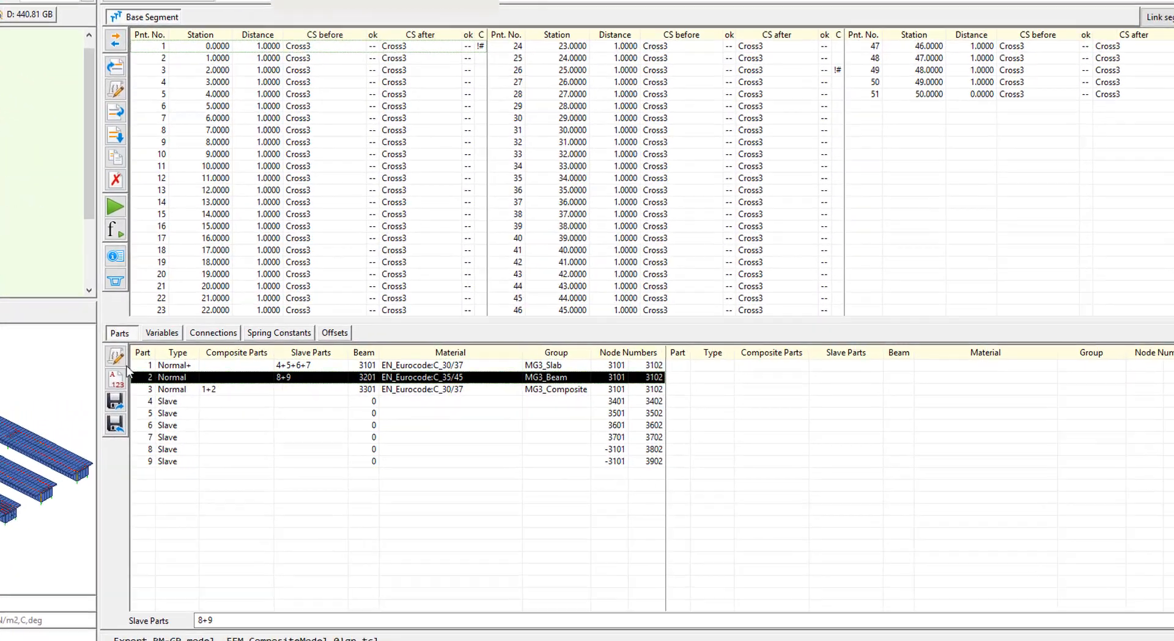
left_click(112, 356)
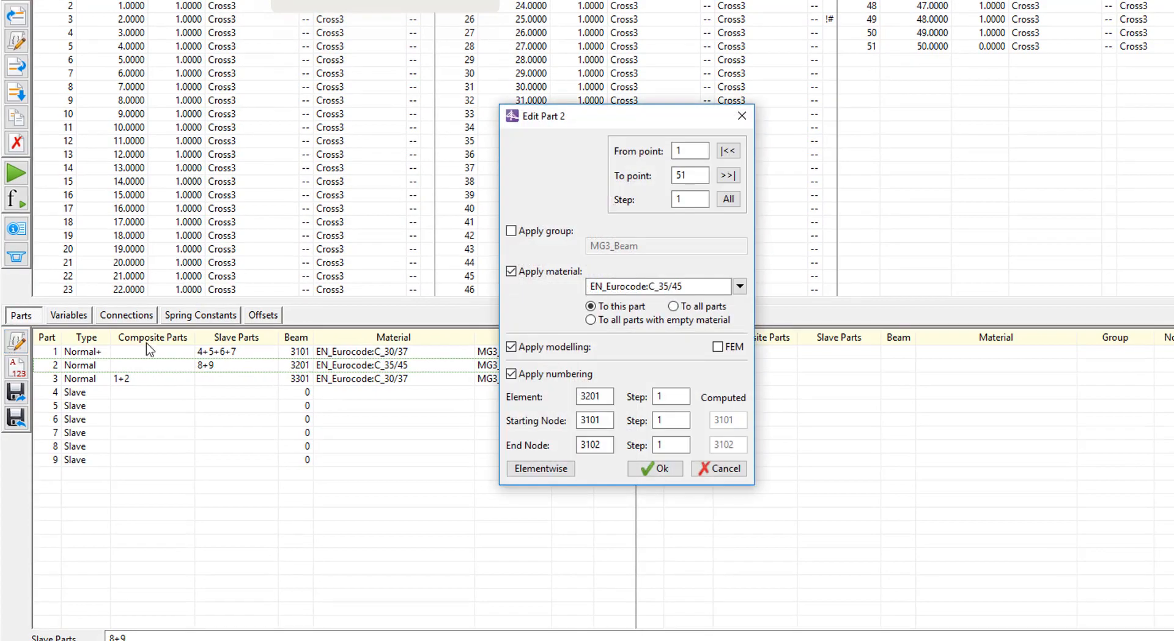
left_click(718, 347)
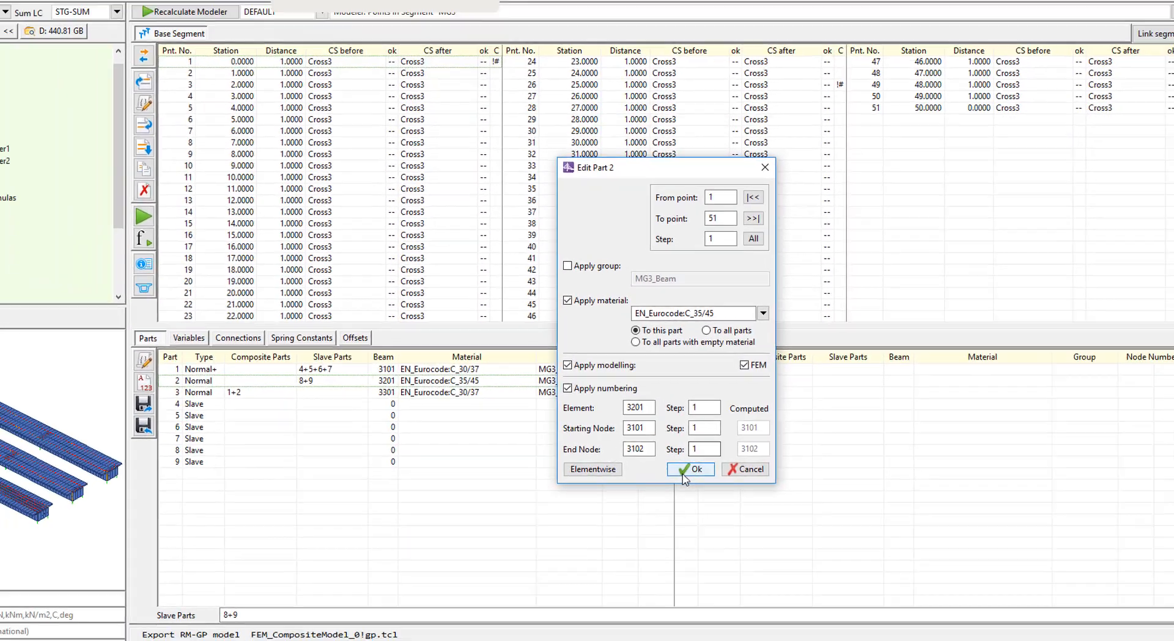
left_click(655, 469)
Apply FEM modelling to part 1, the slab, and part 2, the beam, of main girder MG33 for points 1 to 51
left_click(61, 313)
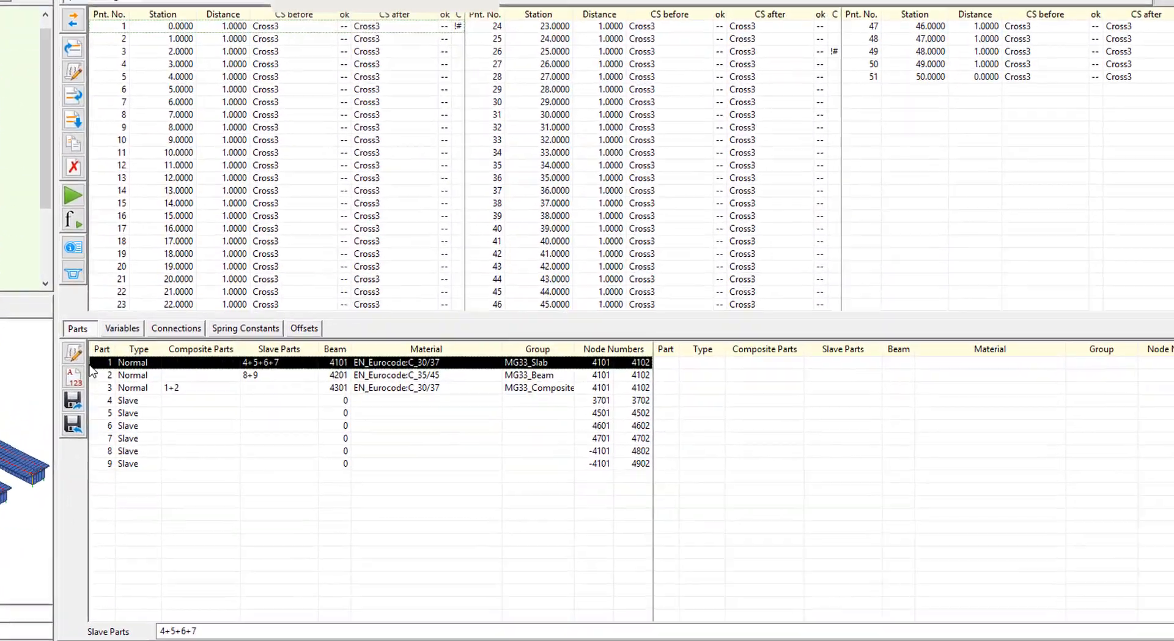
left_click(77, 353)
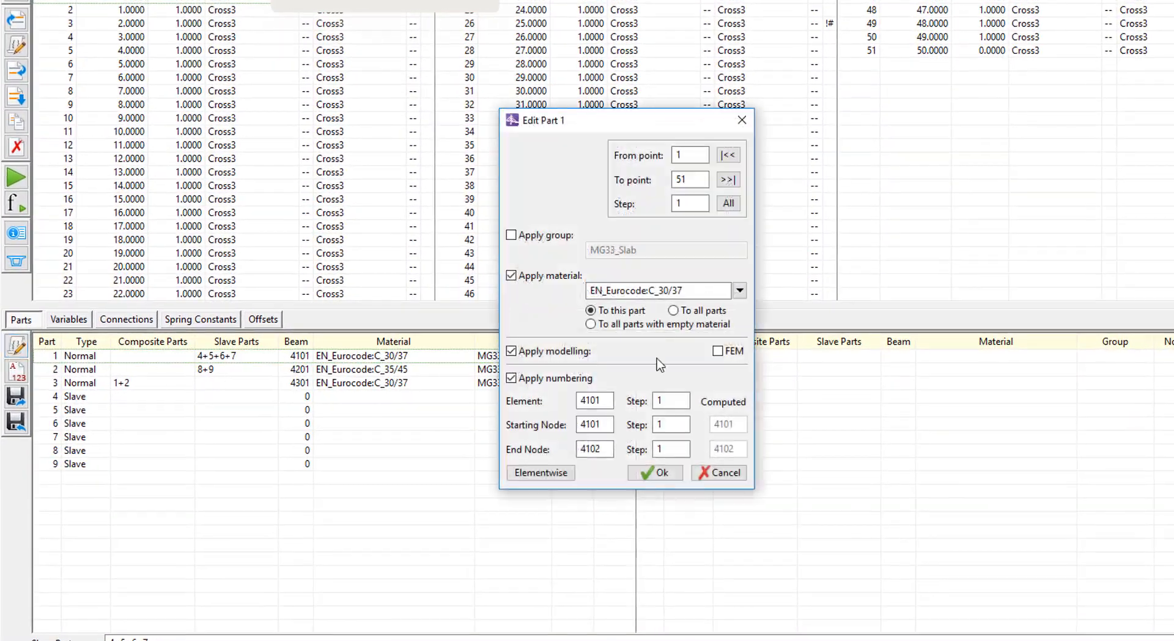
left_click(717, 350)
left_click(654, 473)
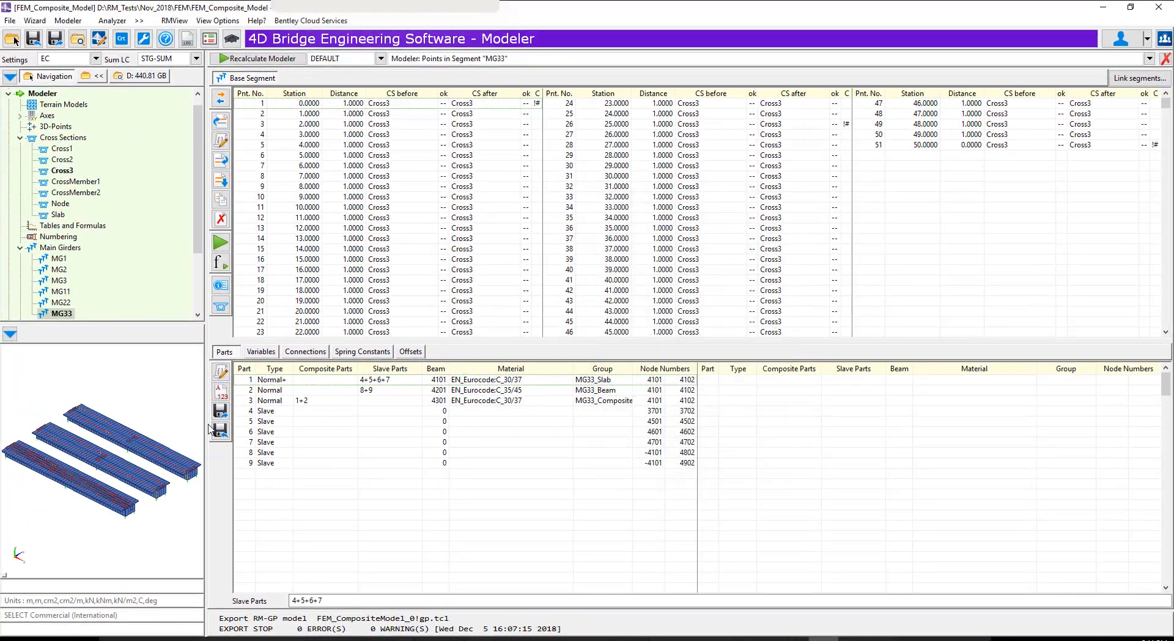
left_click(250, 390)
left_click(221, 371)
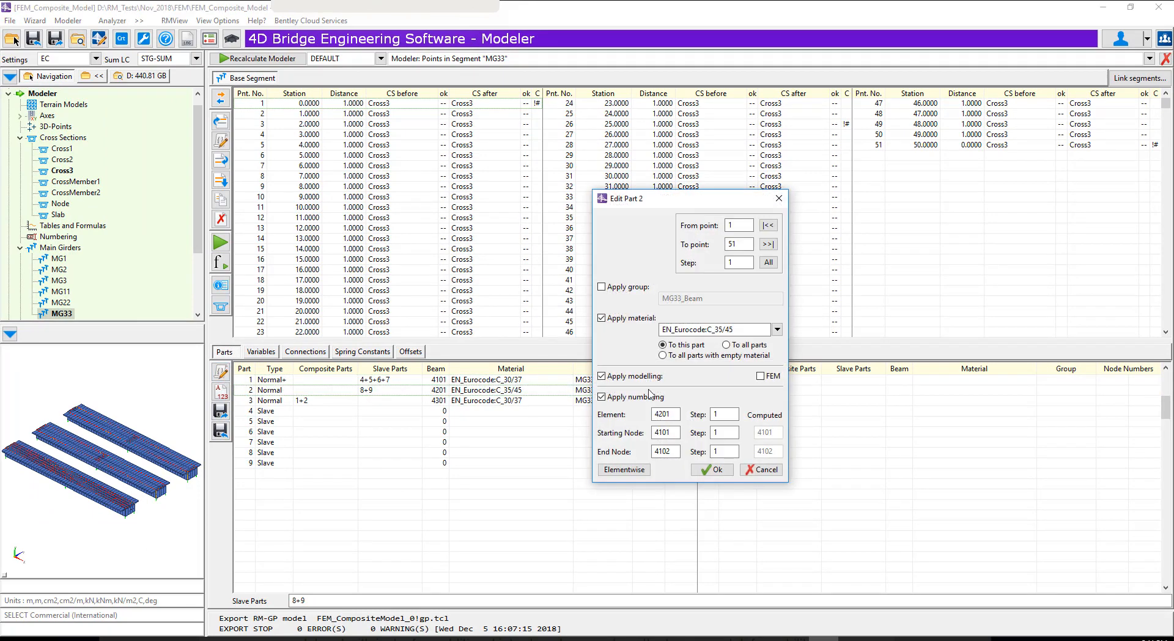
left_click(768, 376)
left_click(713, 470)
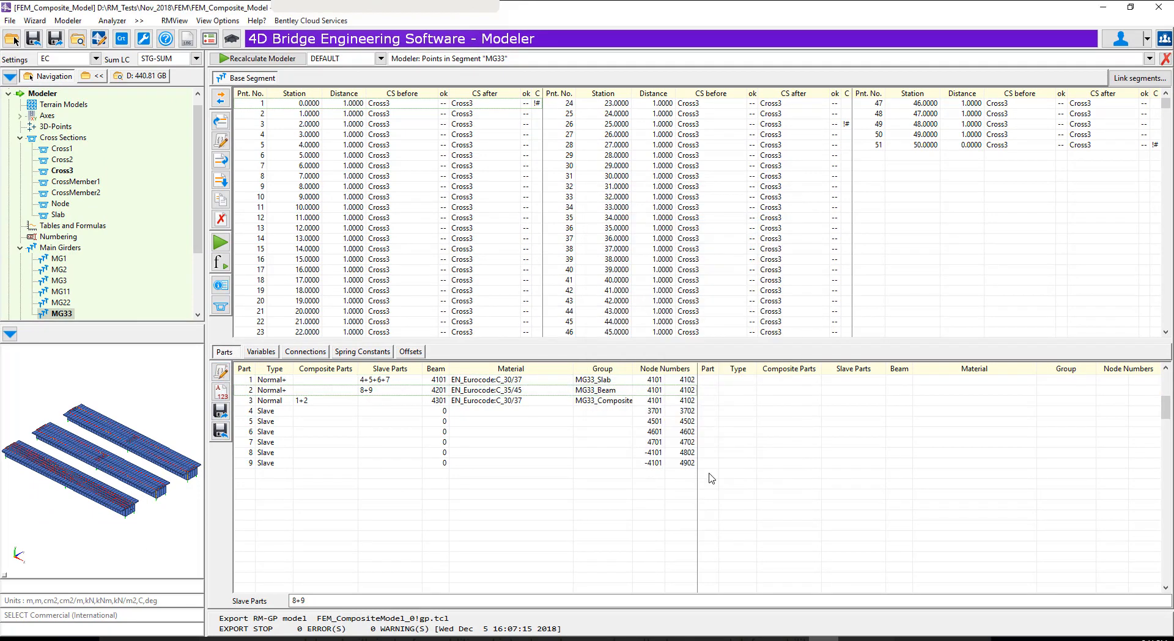
Show the connections defined at point 26 of main girder MG33
left_click(814, 125)
left_click(296, 353)
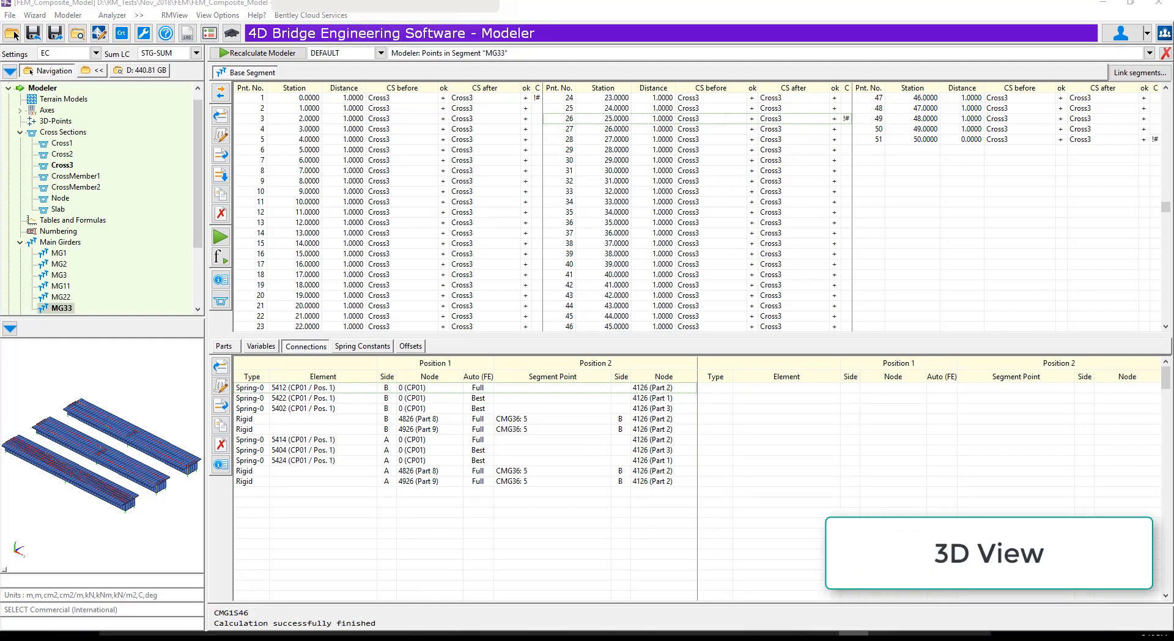
Recalculate the model with formula evaluation and the numbering check of elements and nodes enabled
left_click(296, 53)
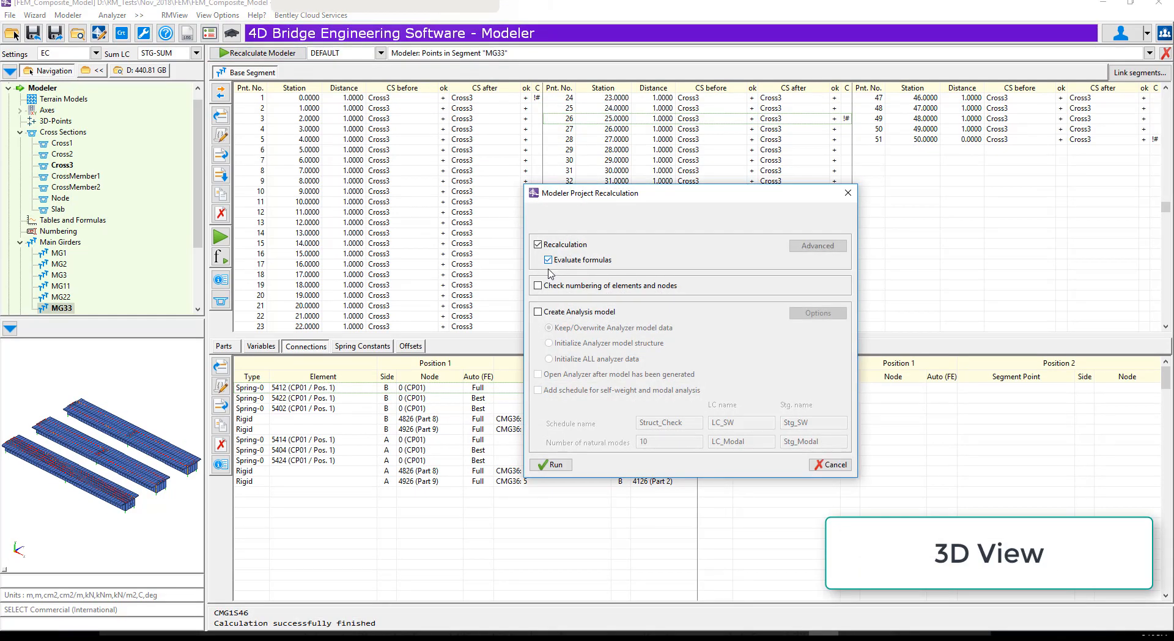
left_click(538, 286)
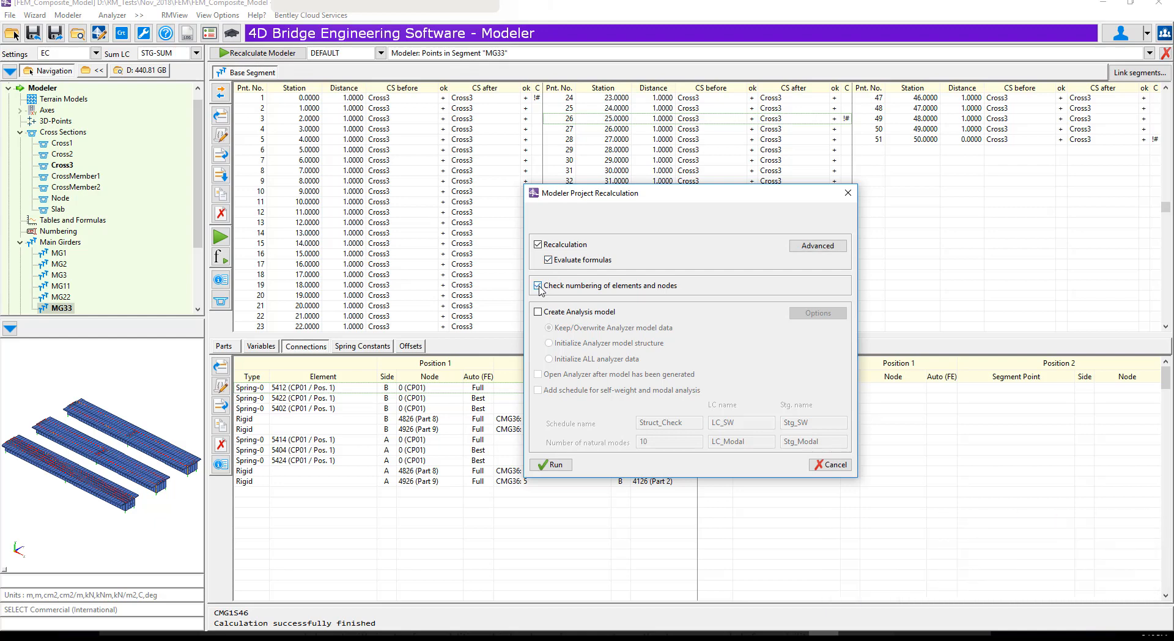
left_click(550, 465)
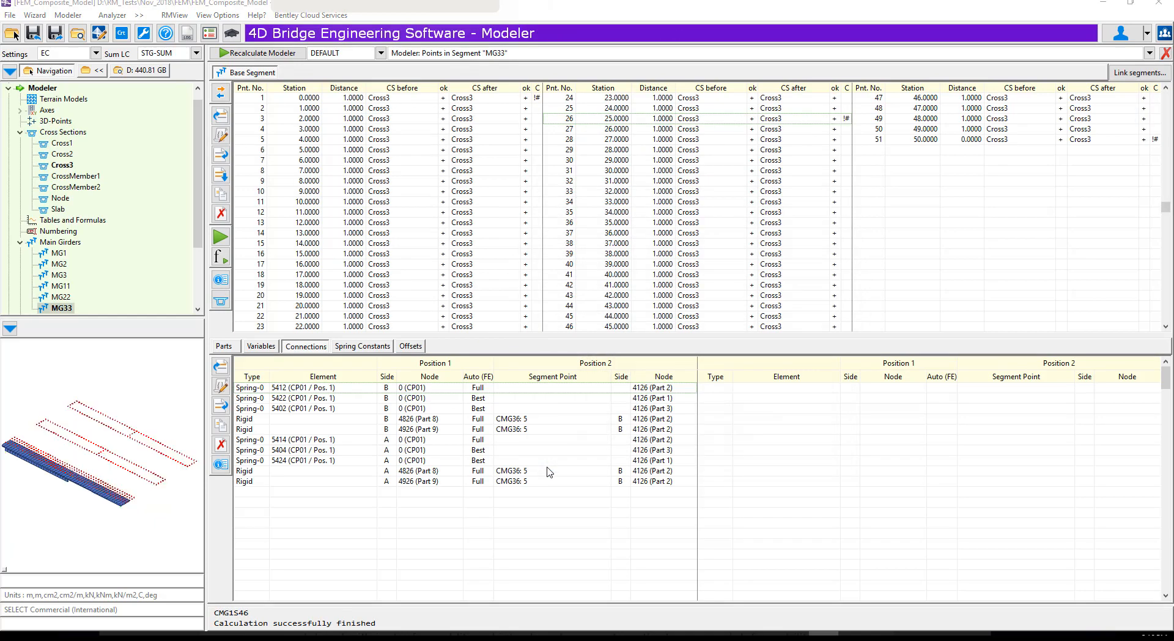
Show all segments in the Modeler 3D view with transparent bodies and inspect the tendons inside the three girders
scroll(196, 175, "down", 3)
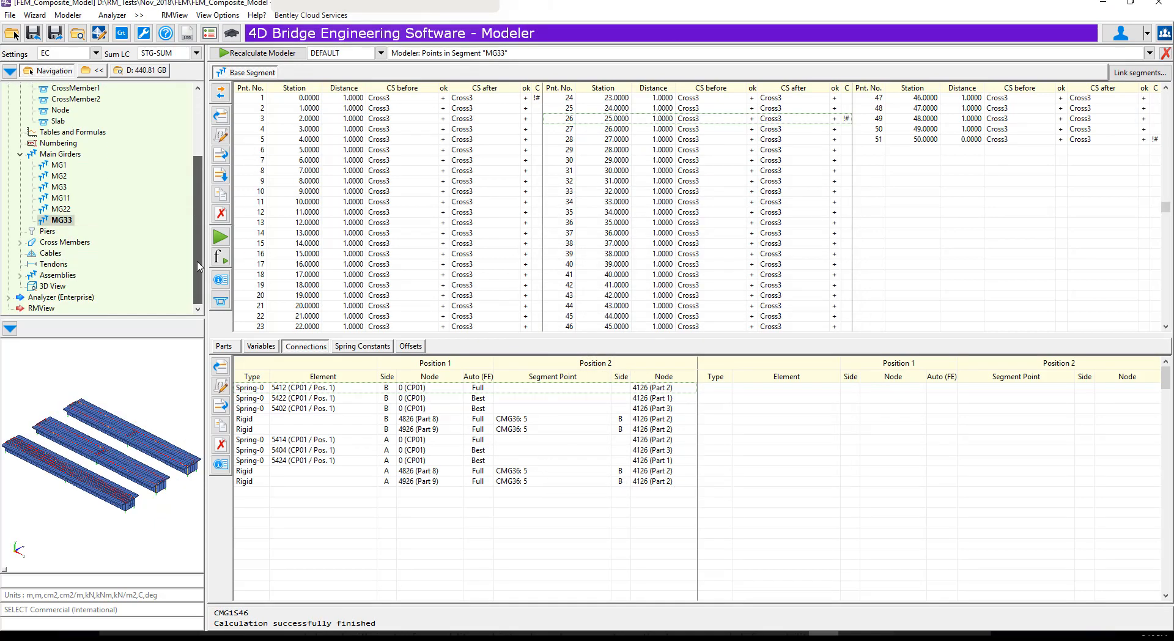
left_click(44, 287)
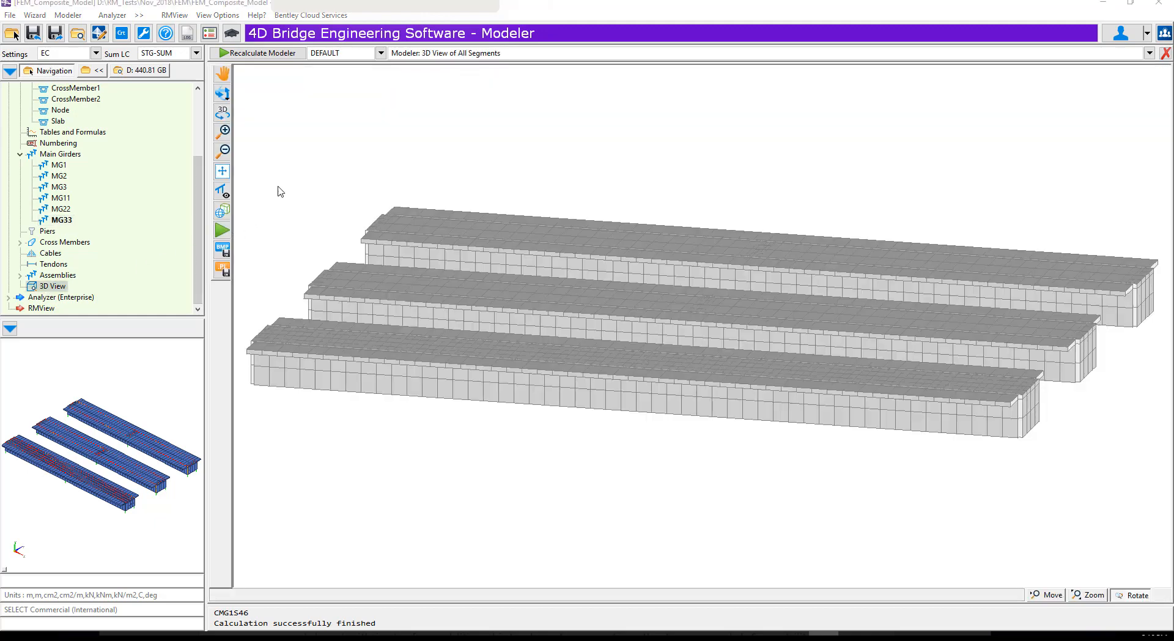
left_click(223, 212)
left_click_drag(411, 446, 392, 517)
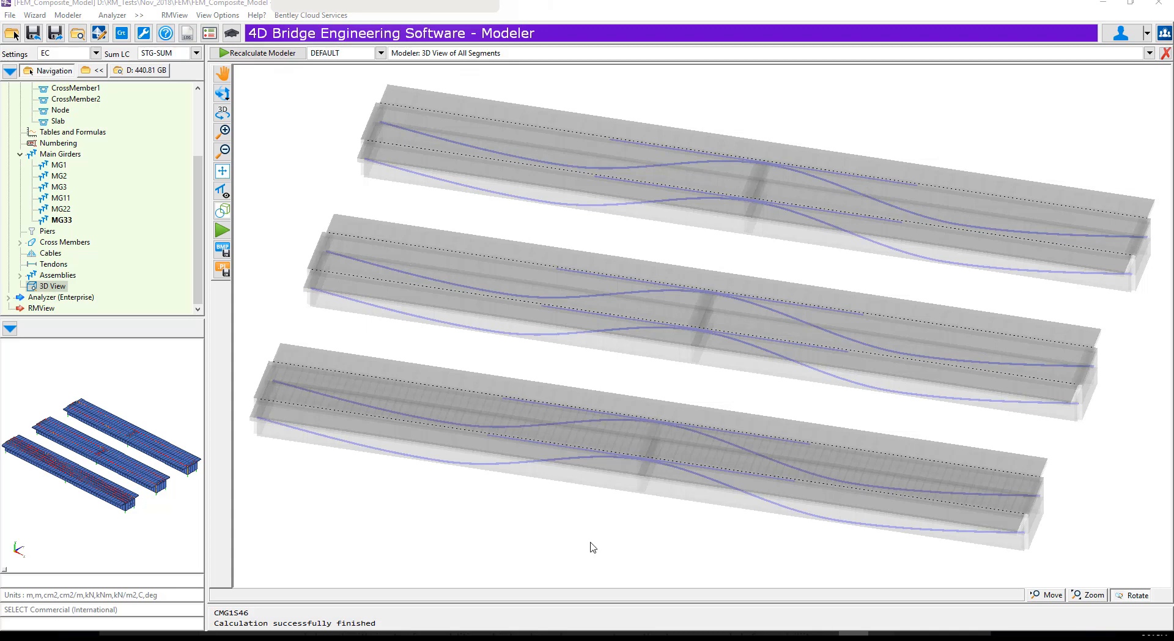
Recalculate the Modeler project with formula evaluation and create the analysis model, initializing all Analyzer data
left_click(254, 53)
left_click(549, 260)
left_click(538, 312)
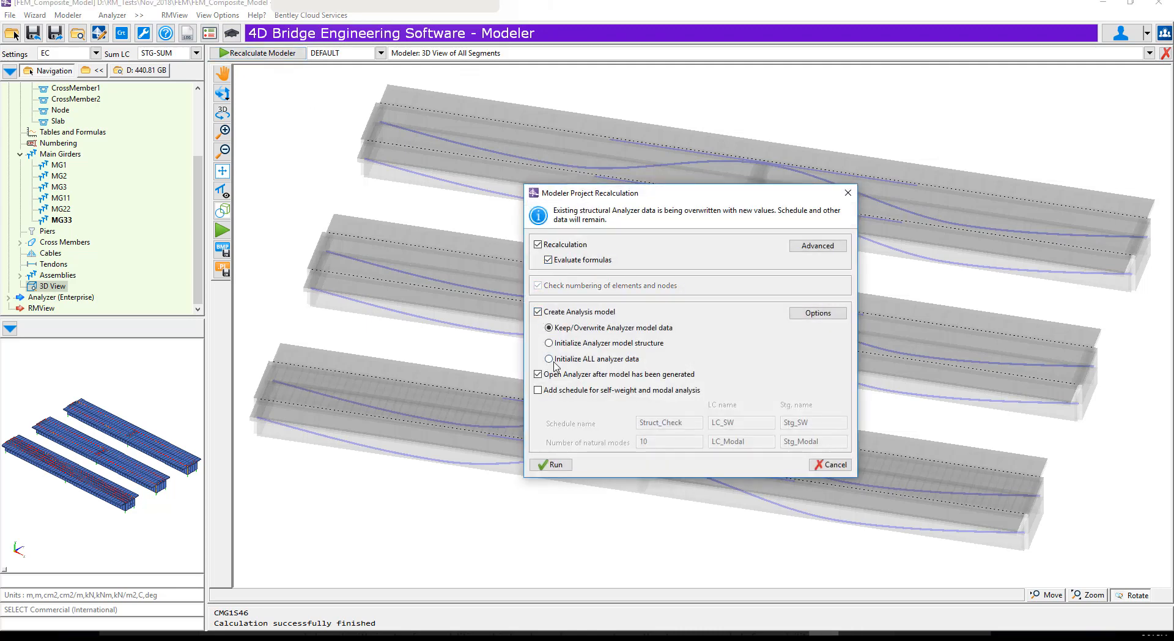
left_click(549, 359)
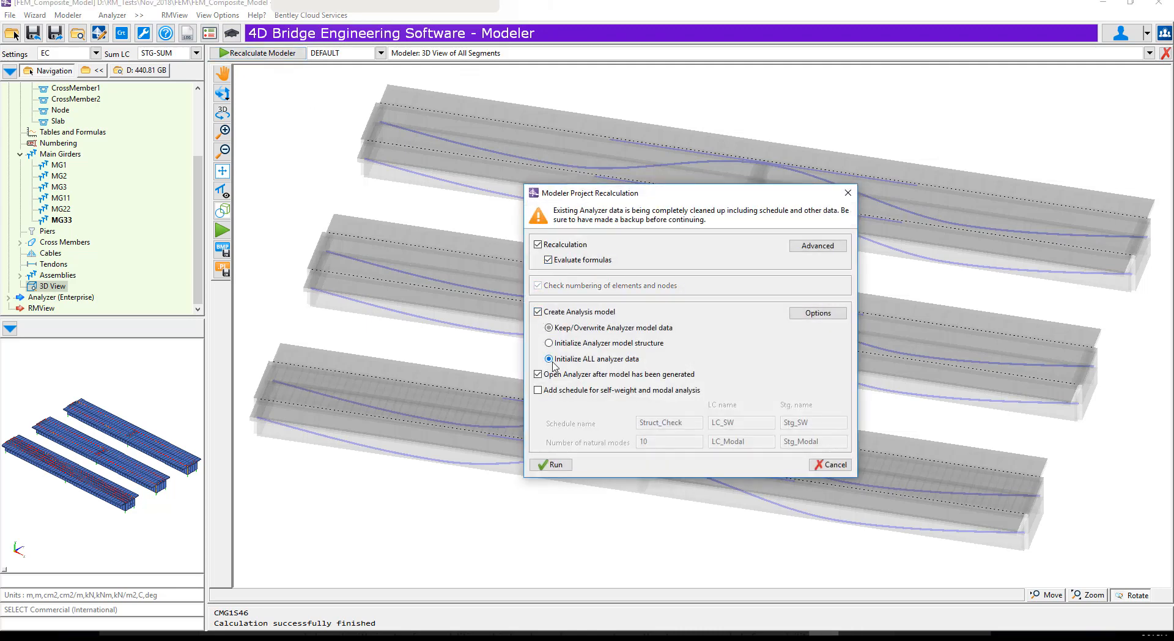
left_click(551, 466)
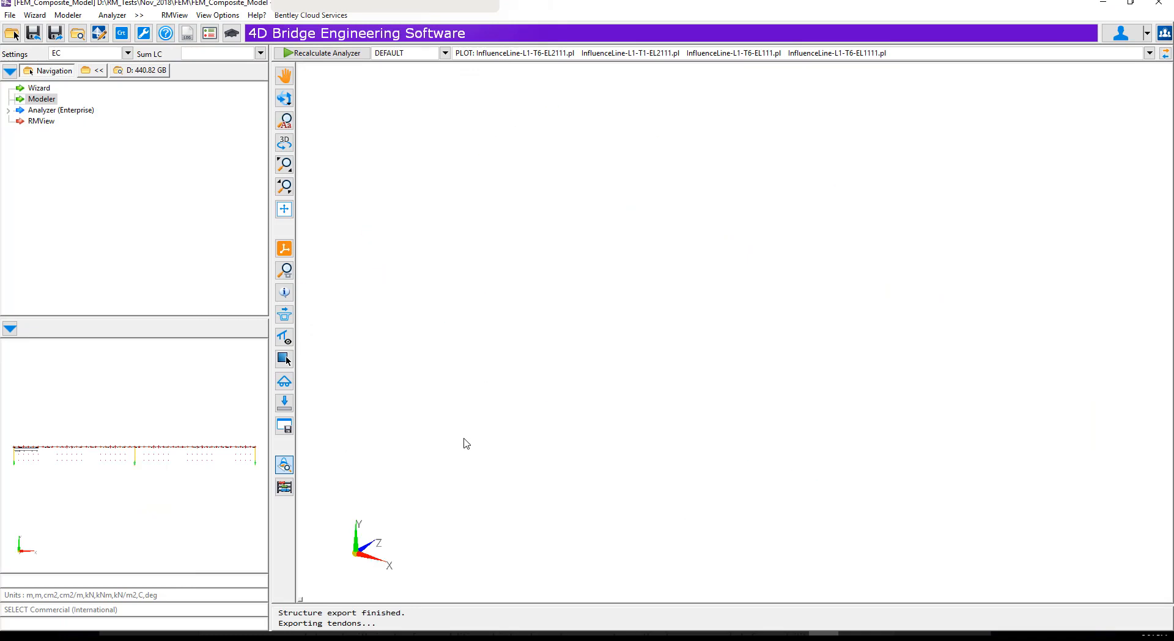
Recalculate the Analyzer with only the cross section calculation and structure check, excluding stages, influence lines and time effects
left_click(316, 54)
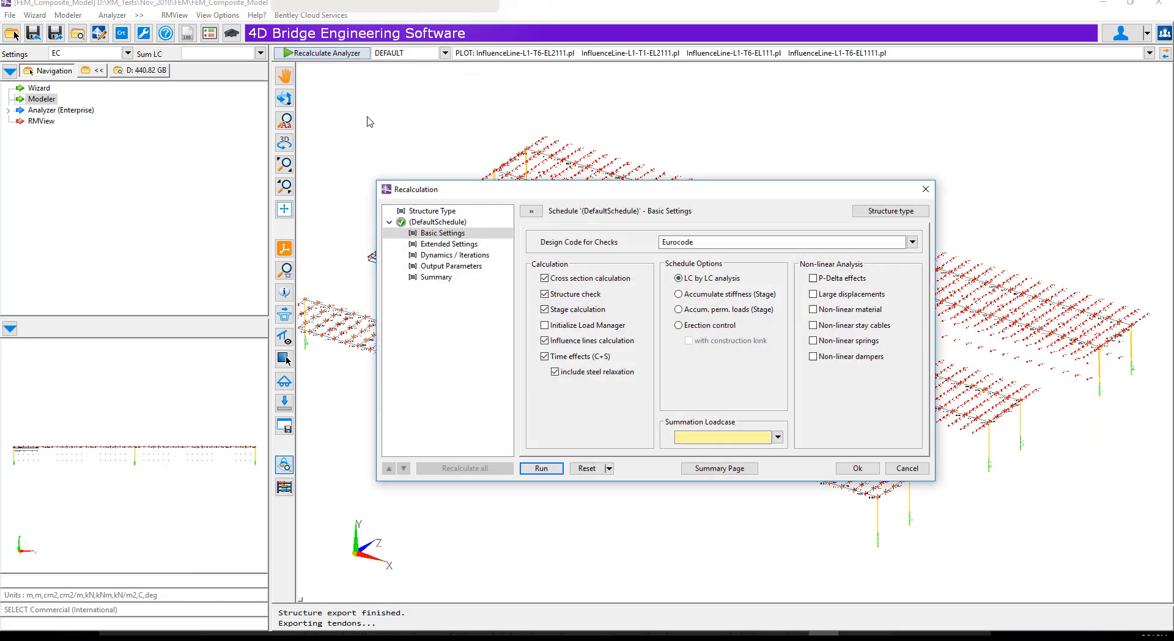
left_click(544, 310)
left_click(545, 341)
left_click(544, 356)
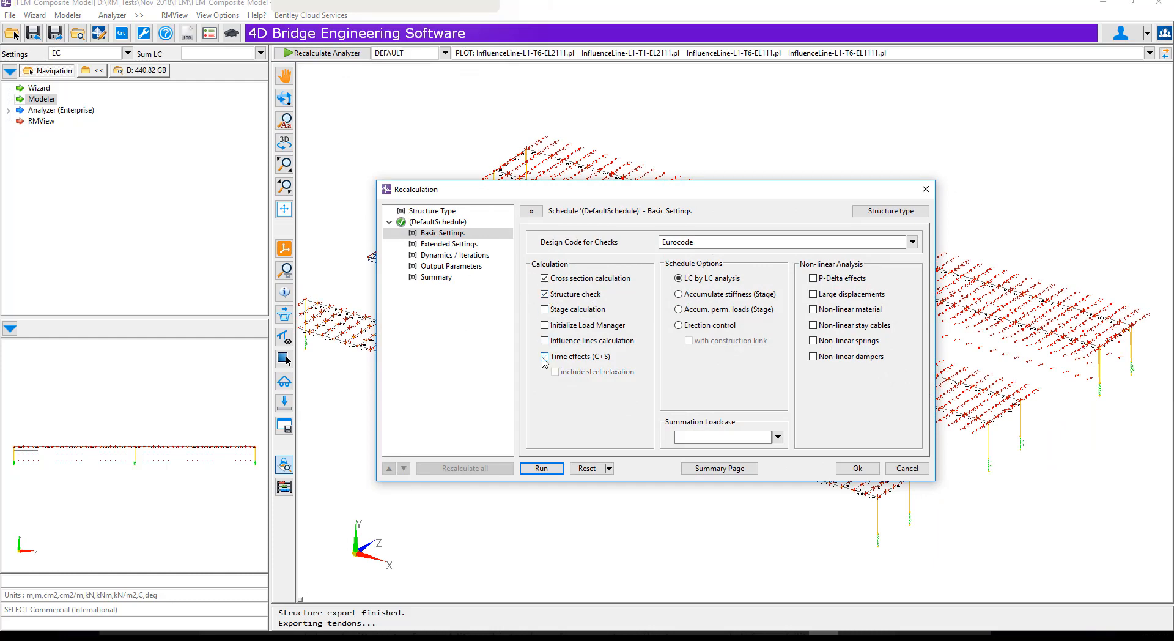
left_click(541, 469)
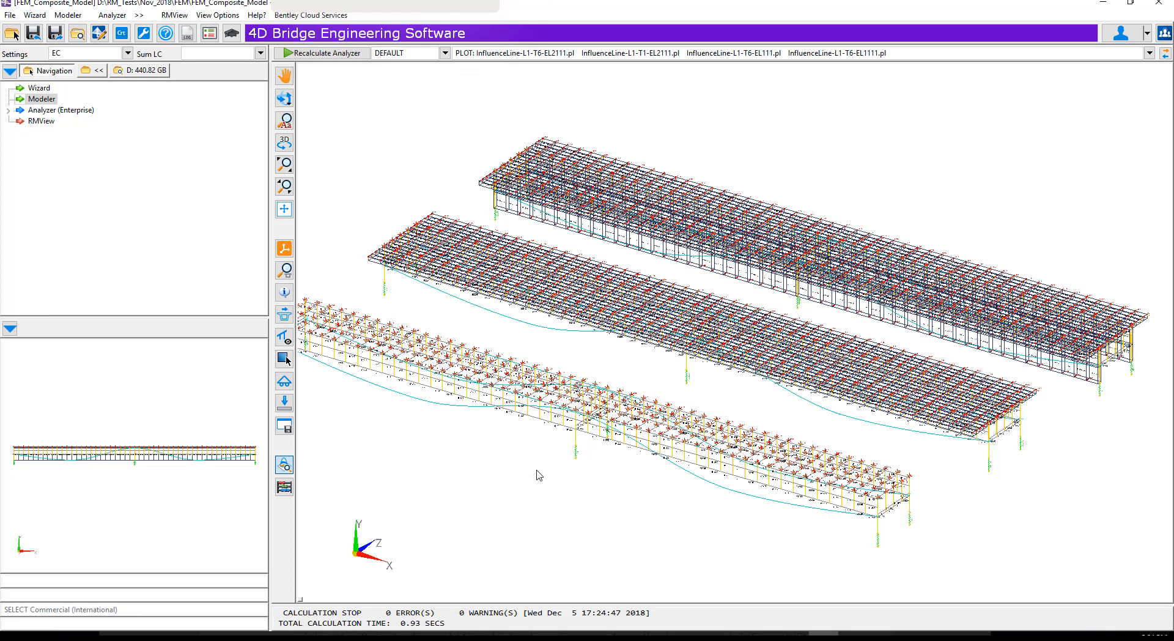
Display the structure with detailed element bodies and FEM bodies in the view options
right_click(539, 476)
left_click(566, 466)
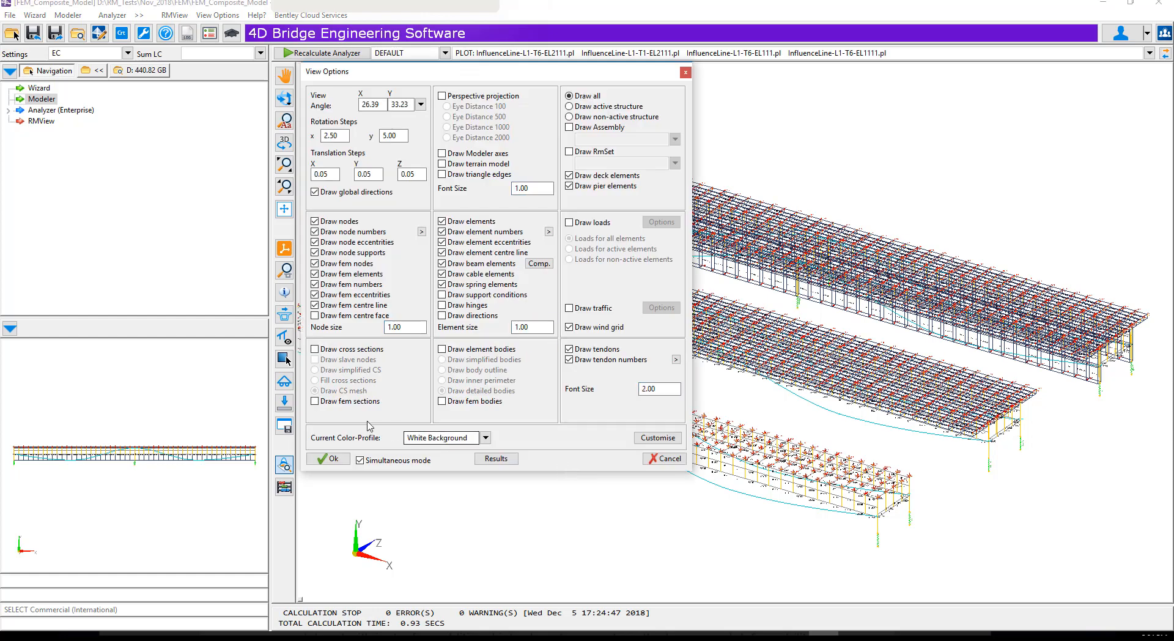
left_click(442, 348)
left_click(442, 401)
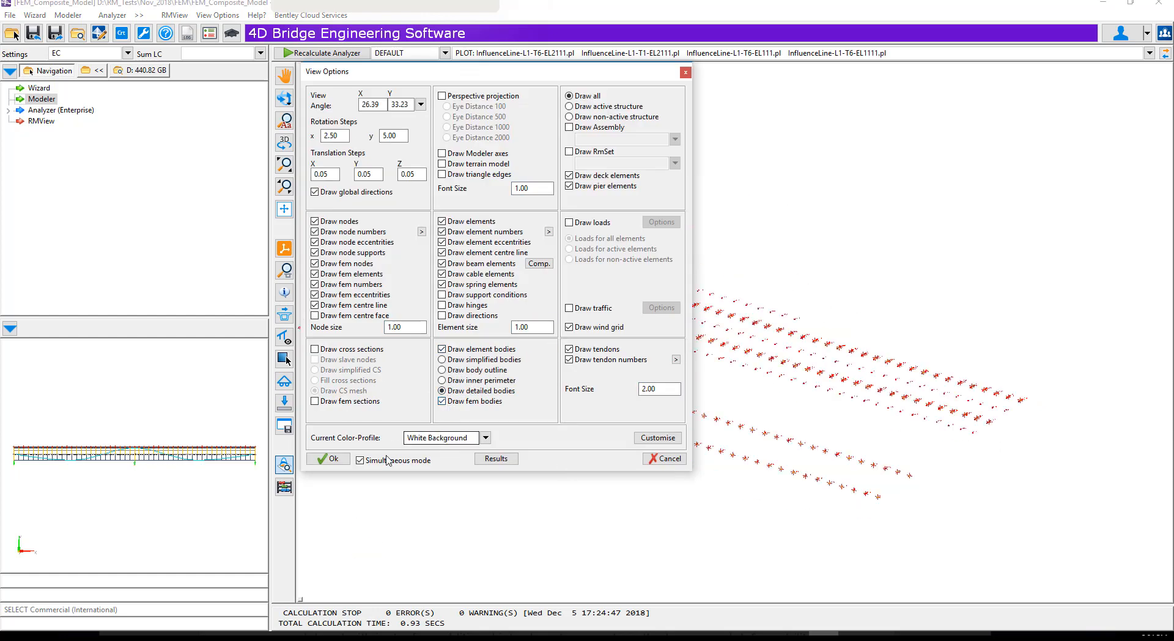
left_click(328, 459)
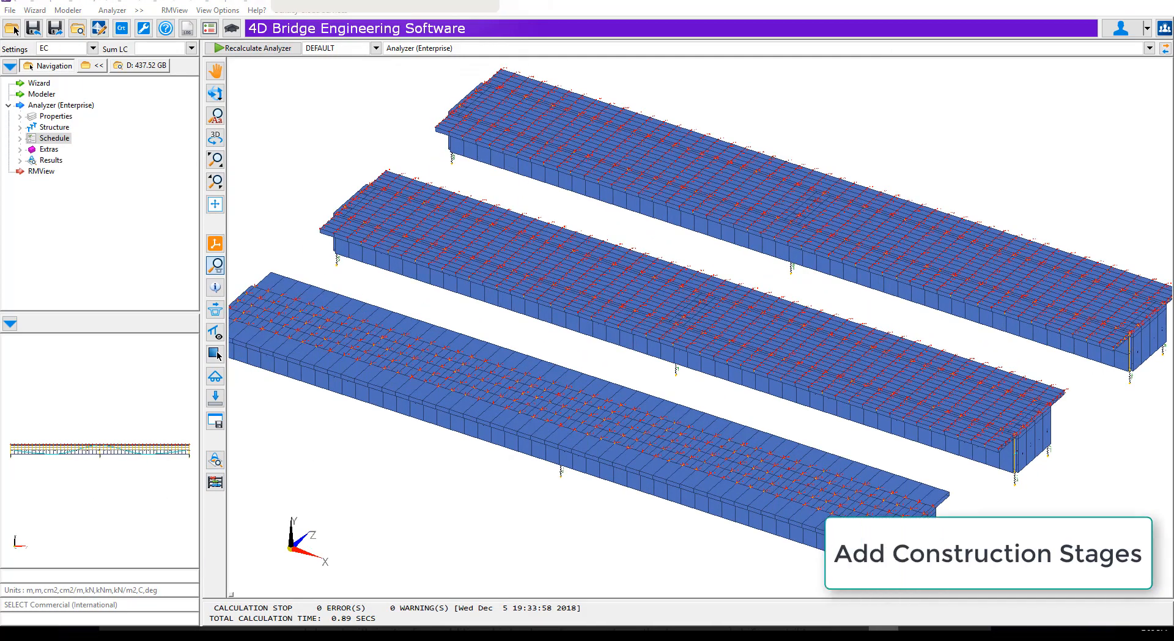
Read the TCL project data from Schedule.tcl and add it to the current project without associating a Bentley Connect project
left_click(8, 11)
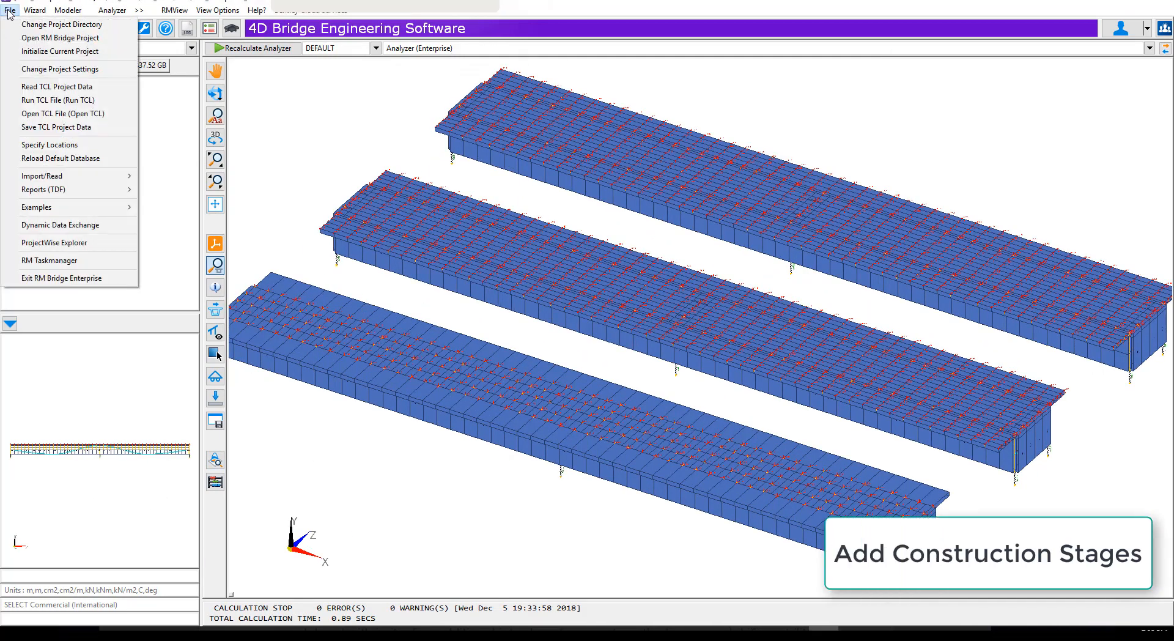
left_click(67, 95)
left_click(809, 316)
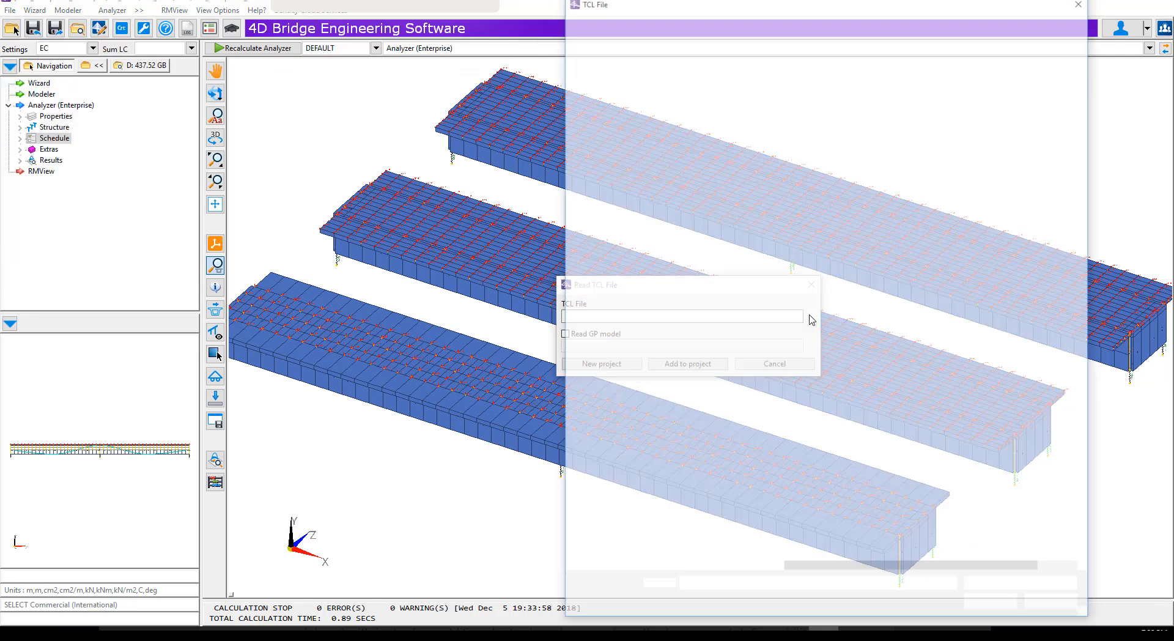
left_click(823, 204)
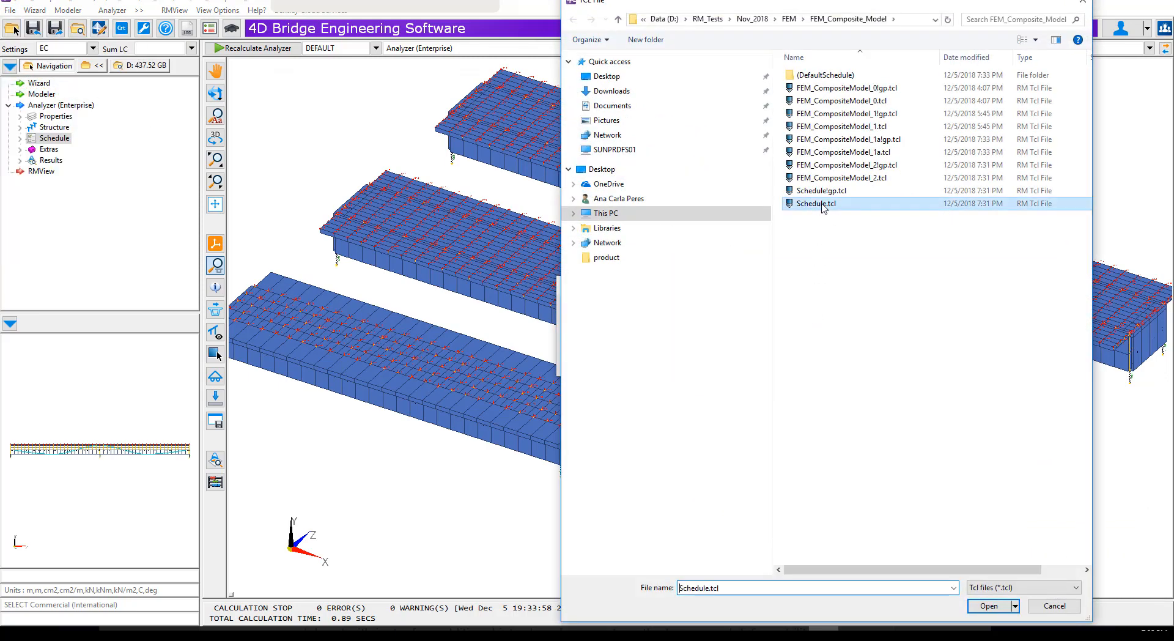
left_click(985, 607)
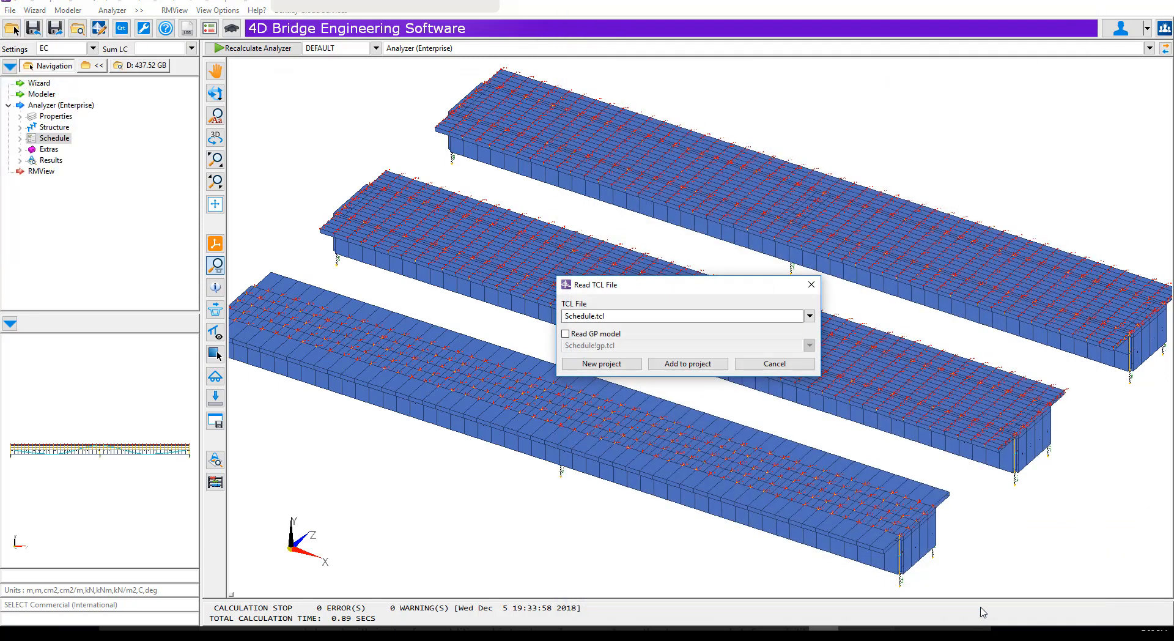
left_click(673, 364)
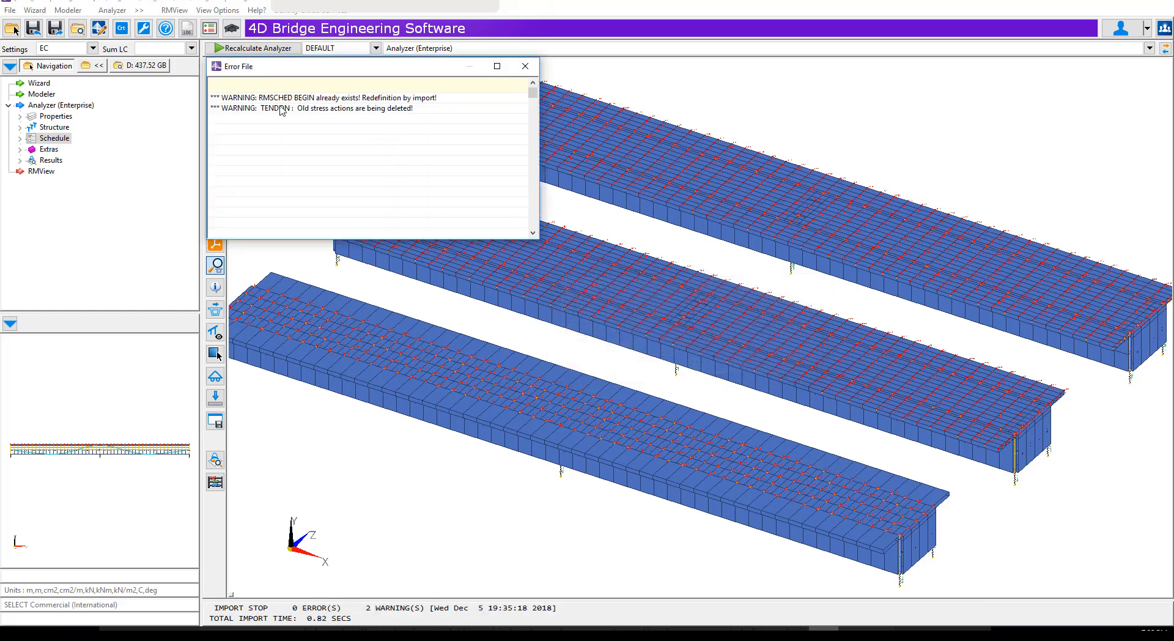
left_click(526, 66)
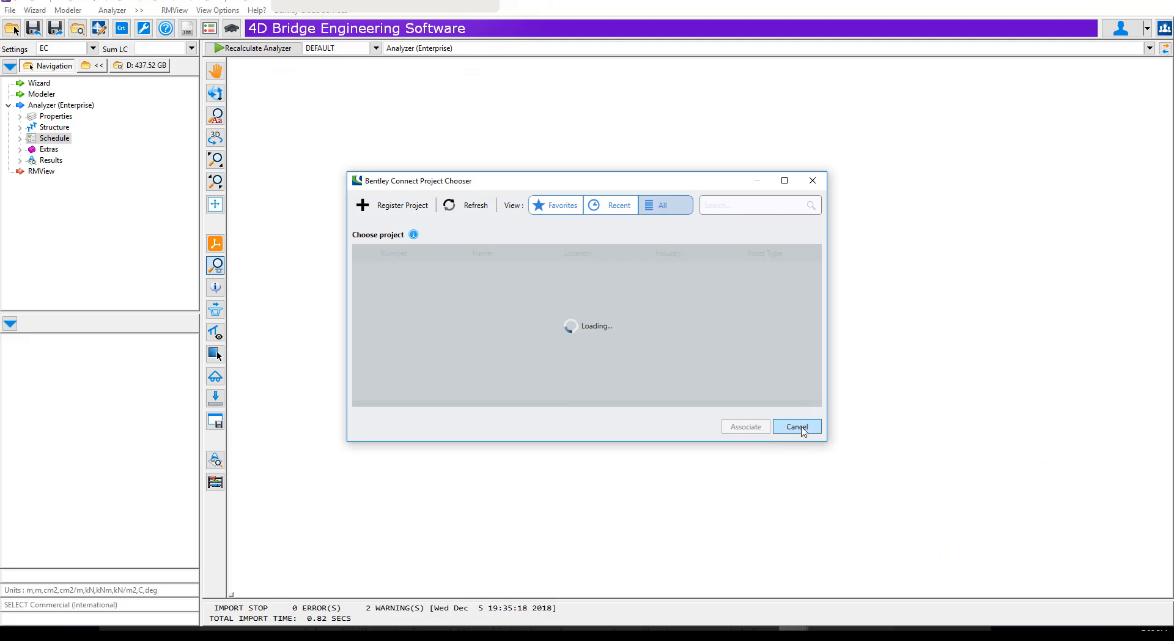
left_click(797, 427)
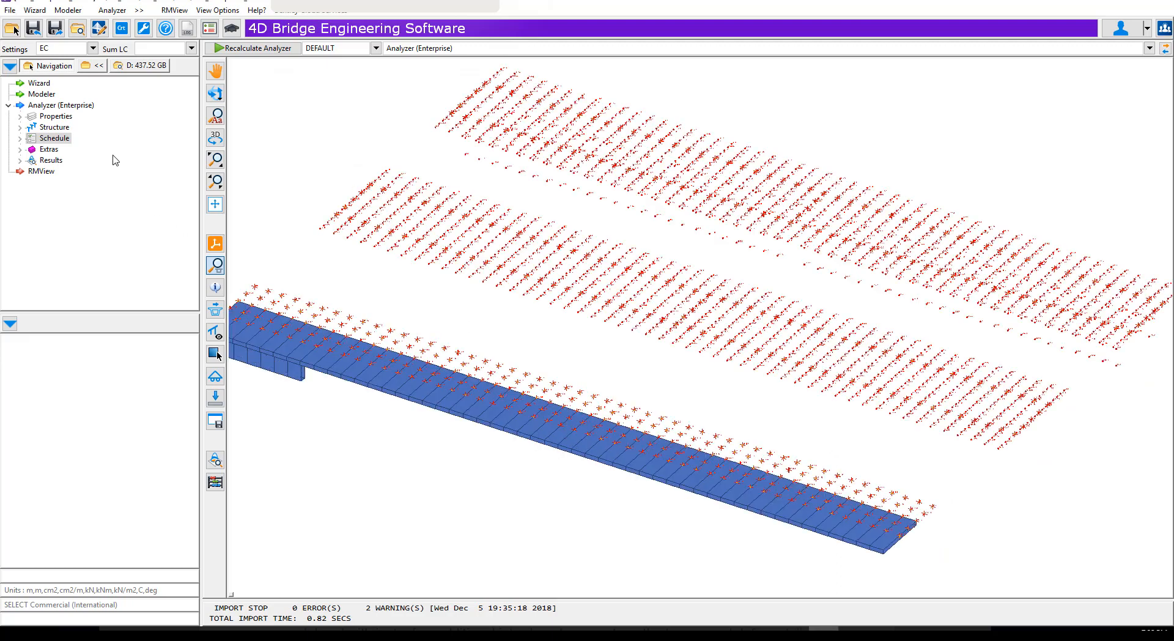
Review the imported construction stages and their actions in the Analyzer schedule
left_click(44, 140)
left_click(59, 160)
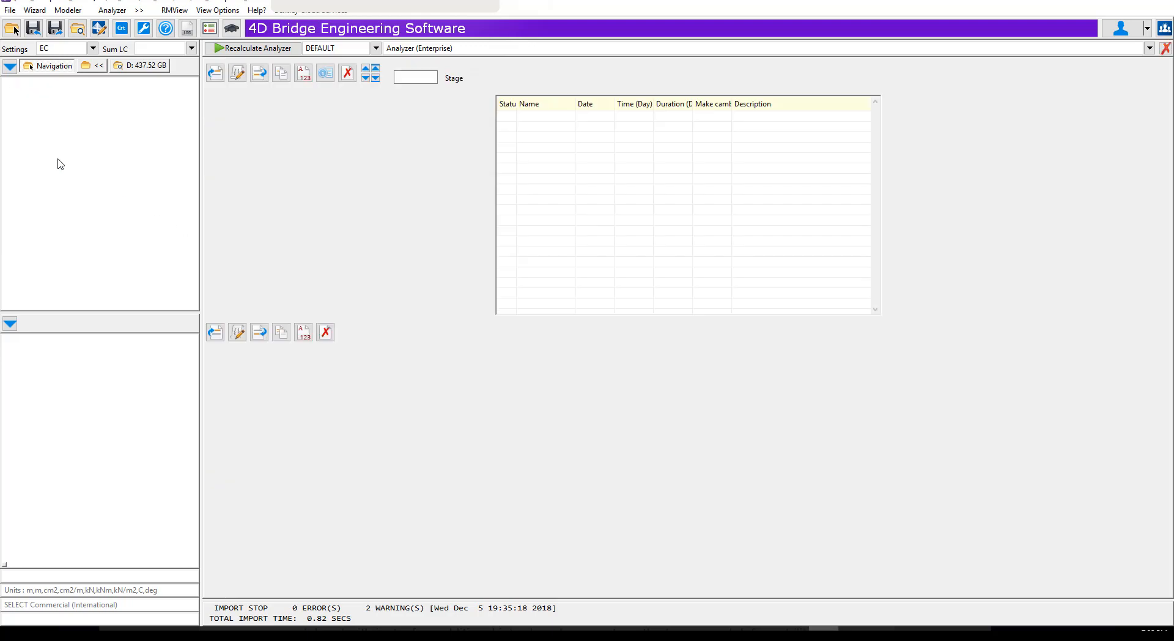
left_click(1165, 49)
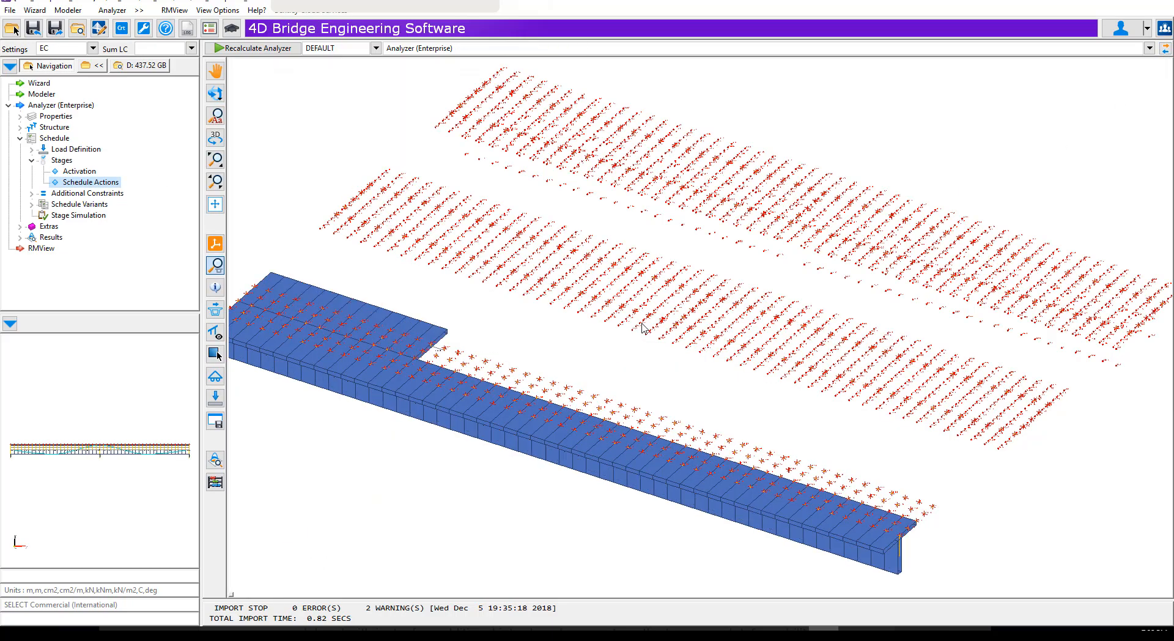
Recalculate the Analyzer with all calculation options enabled, including time effects and steel relaxation, using STG-SUM as the summation load case
left_click(266, 50)
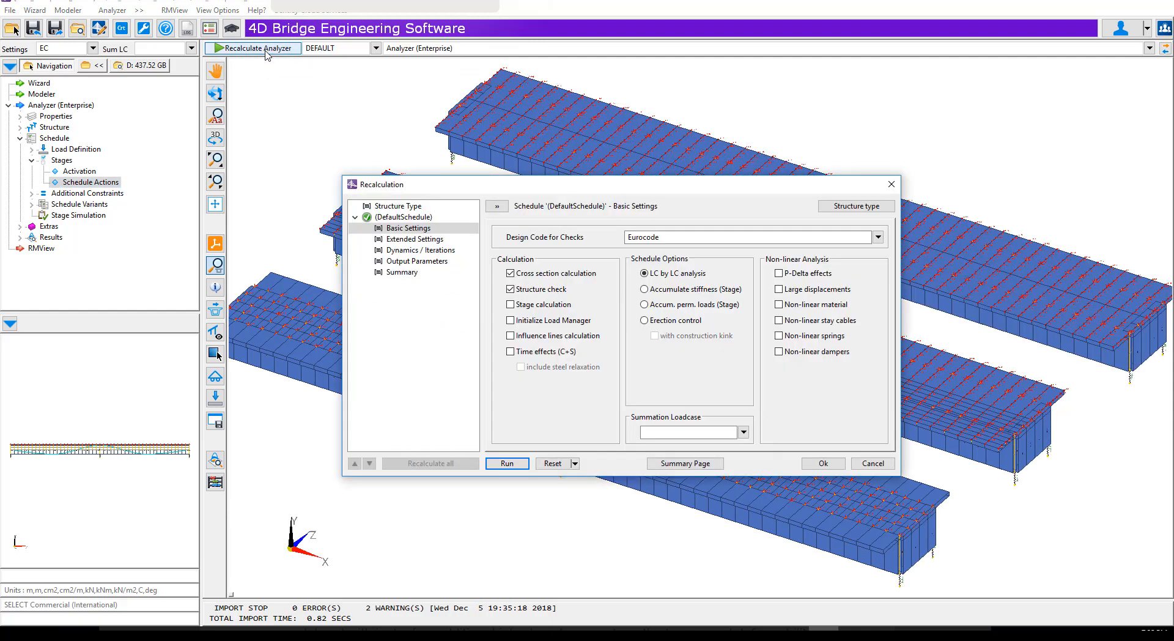
left_click(511, 352)
left_click(520, 367)
left_click(673, 434)
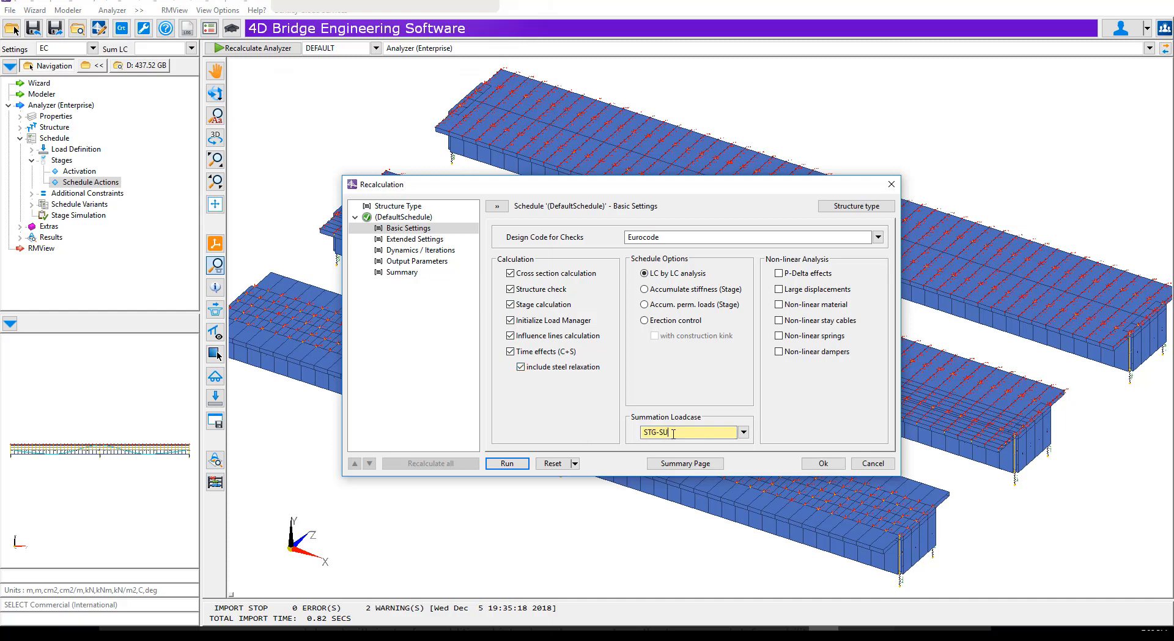
left_click(508, 463)
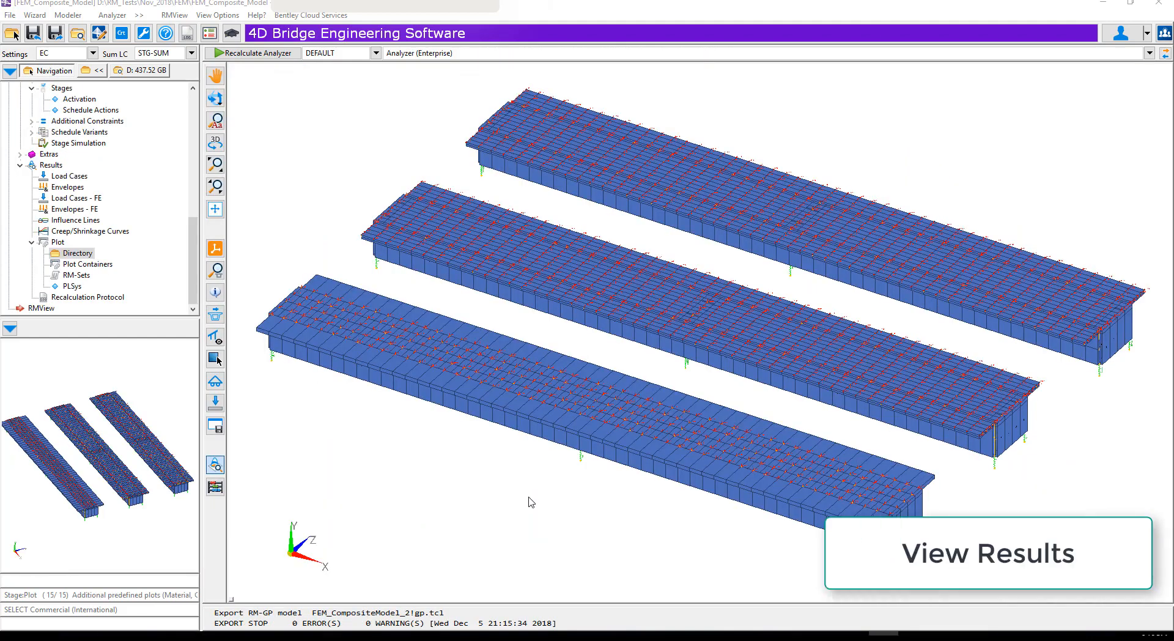
Hide the FEM elements, FEM nodes, nodes, element bodies and FEM bodies in the view options
right_click(530, 501)
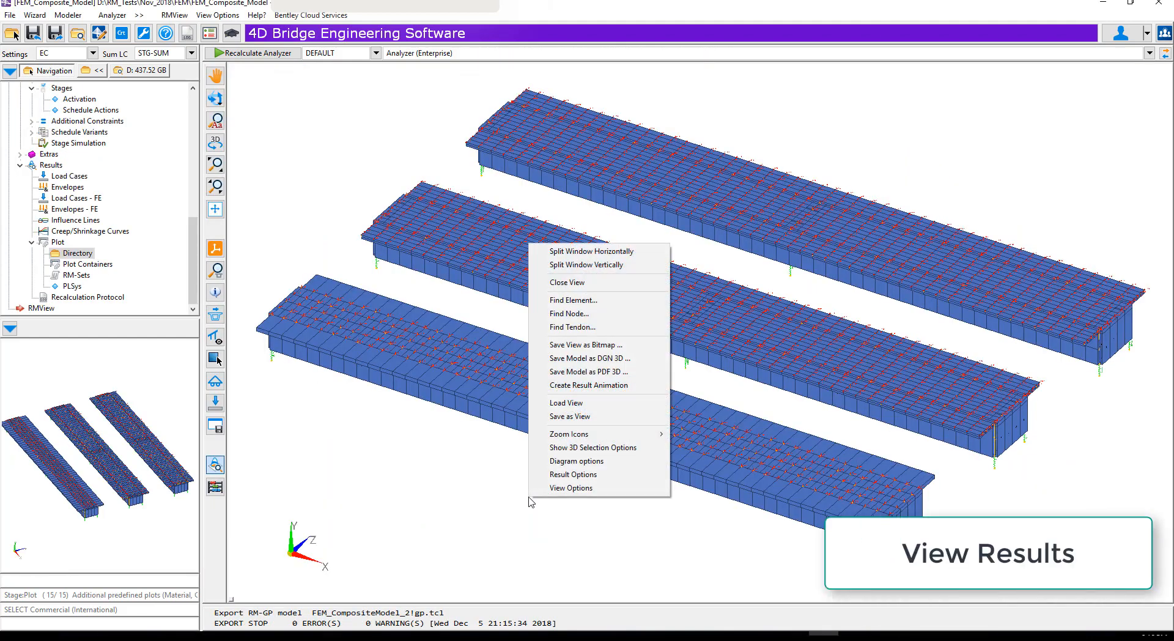
left_click(563, 488)
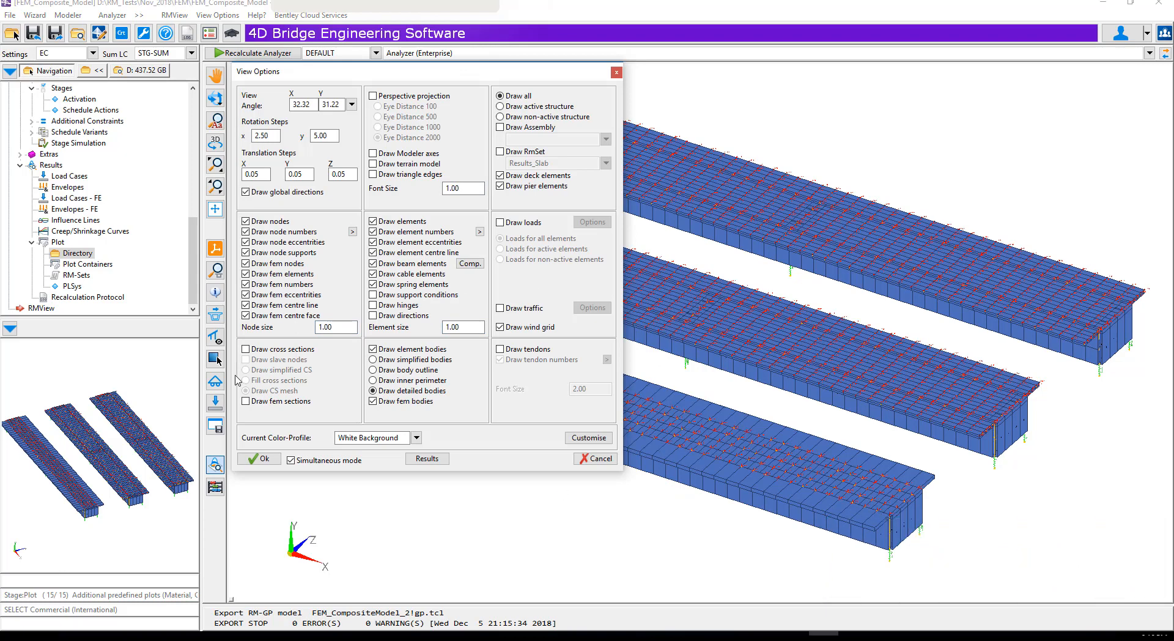
left_click(246, 274)
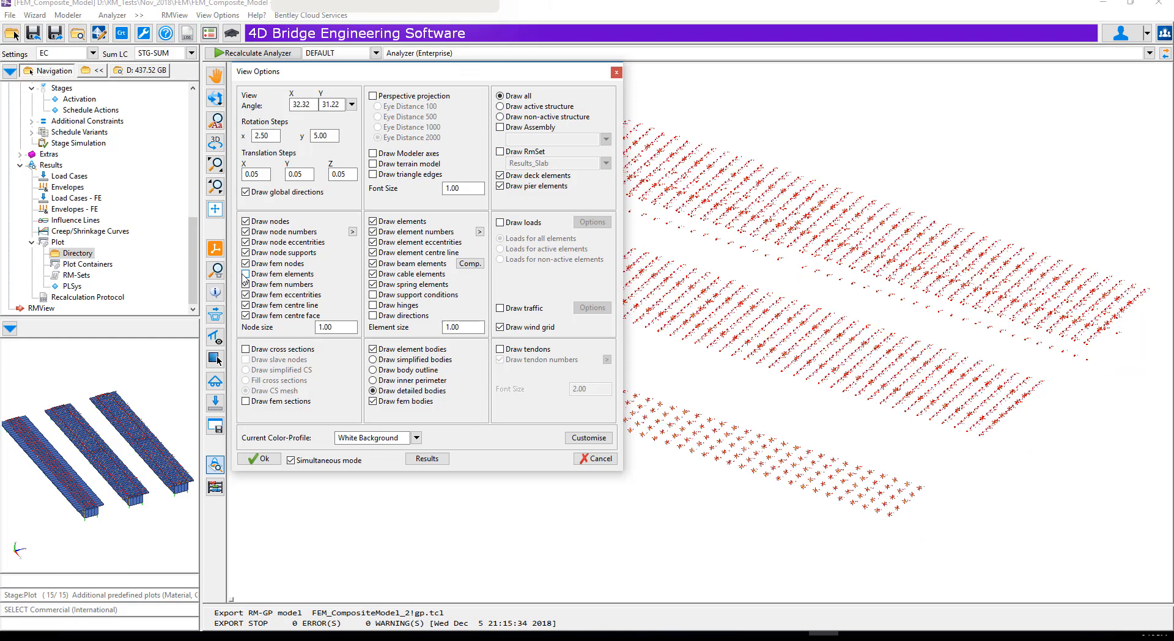
left_click(246, 264)
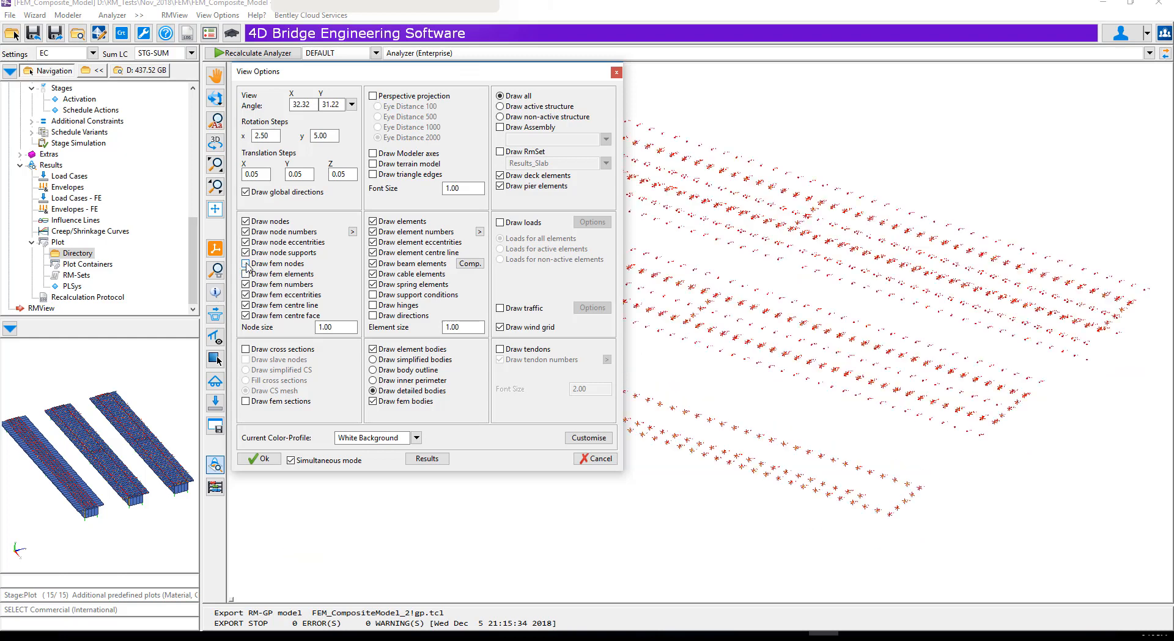
left_click(245, 221)
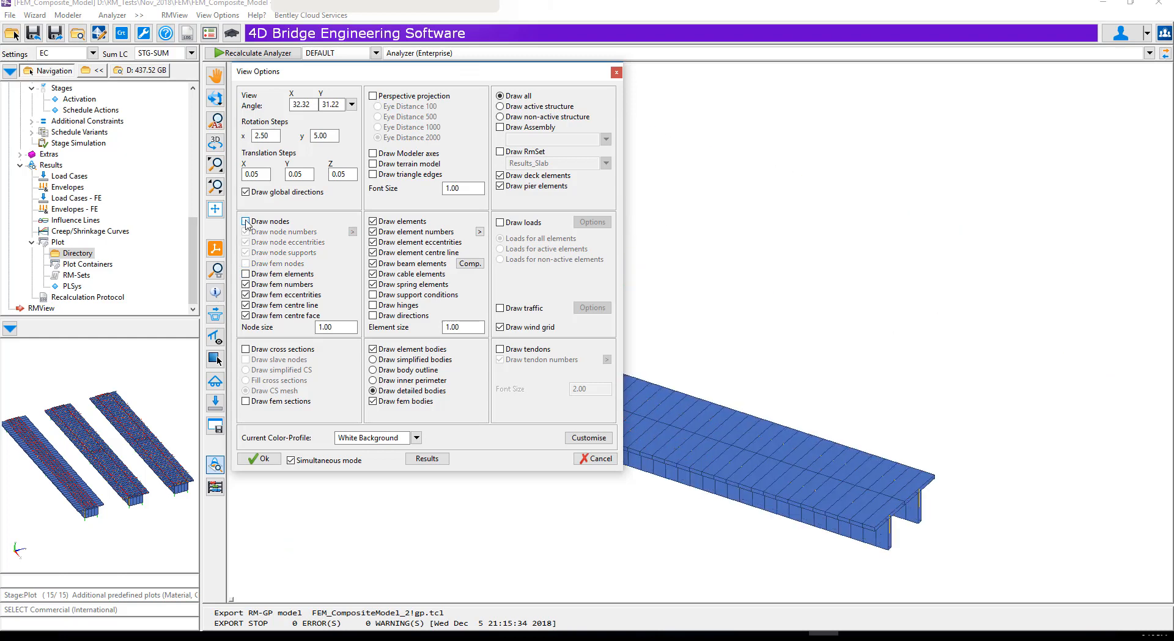
left_click(373, 349)
left_click(373, 402)
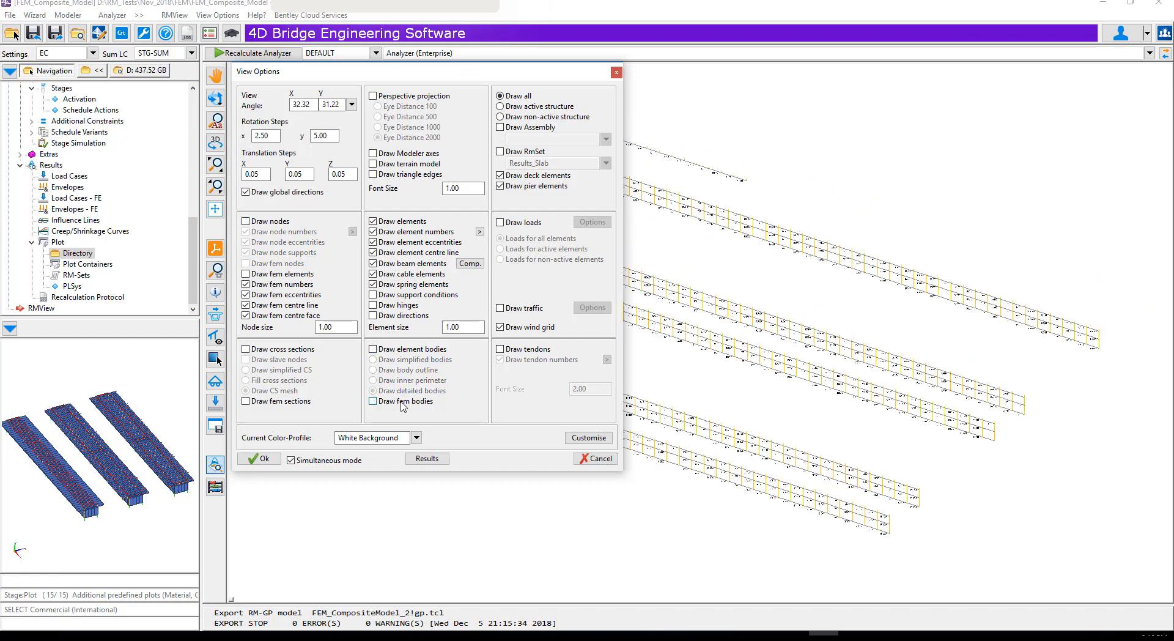
Restrict the drawn structure to the RmSet Results_All
left_click(501, 152)
left_click(606, 164)
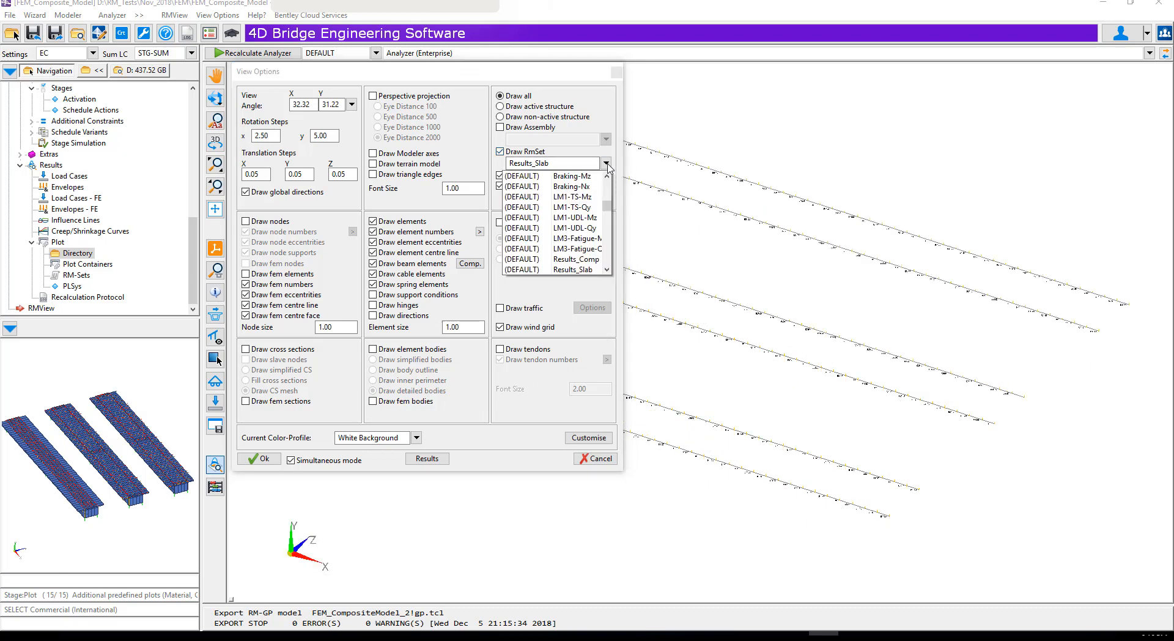
left_click_drag(609, 209, 607, 222)
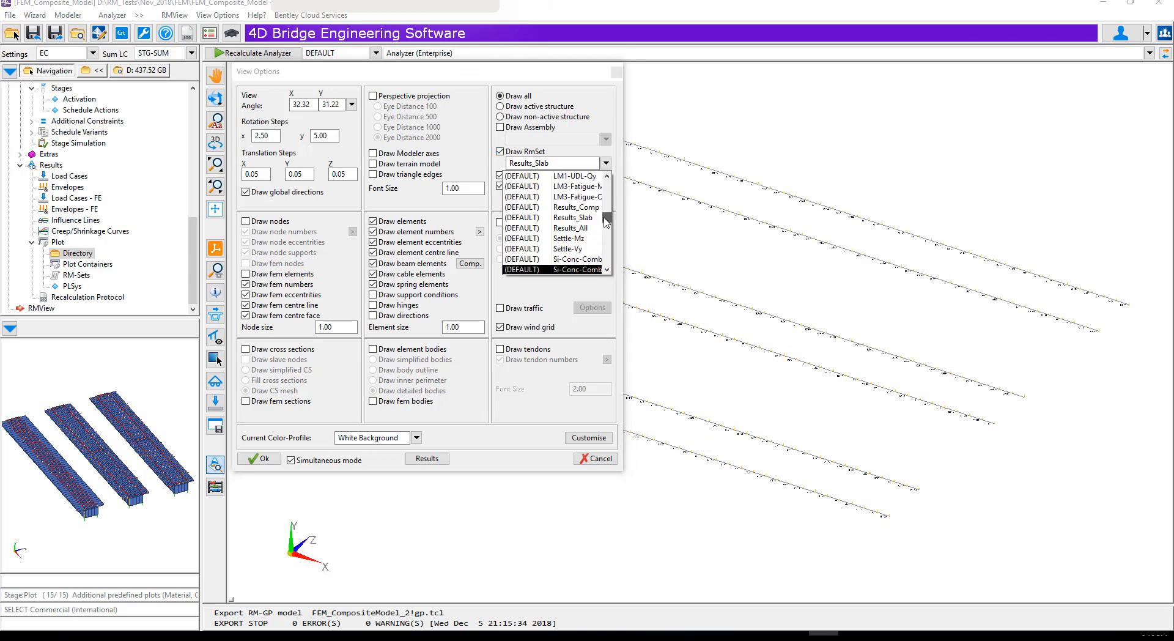
left_click(573, 228)
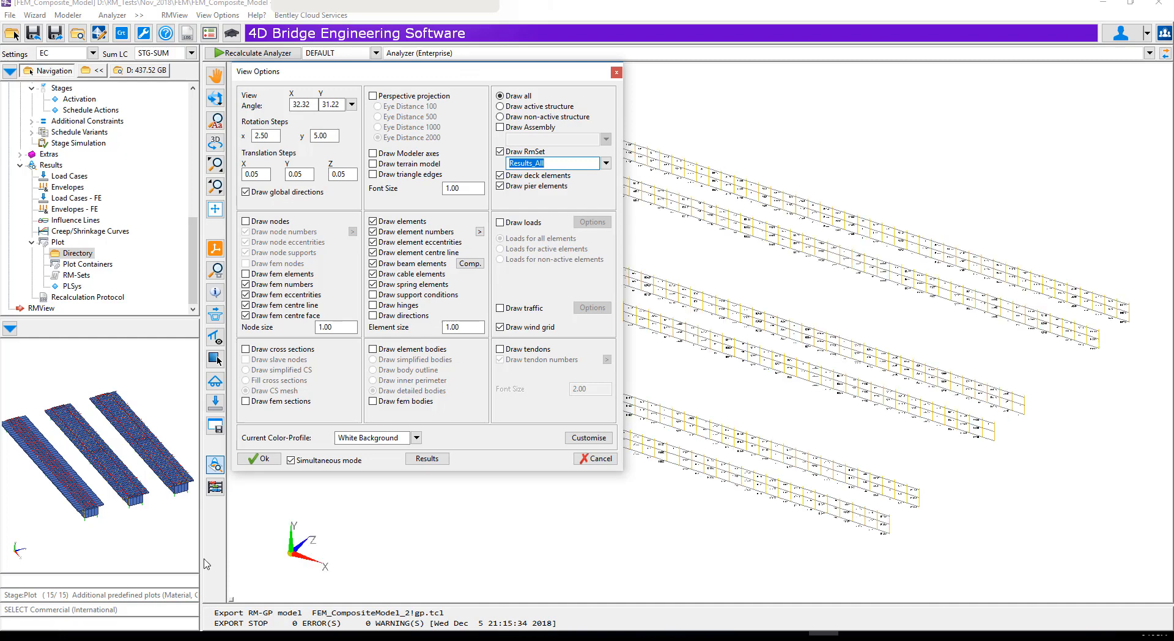
left_click(259, 459)
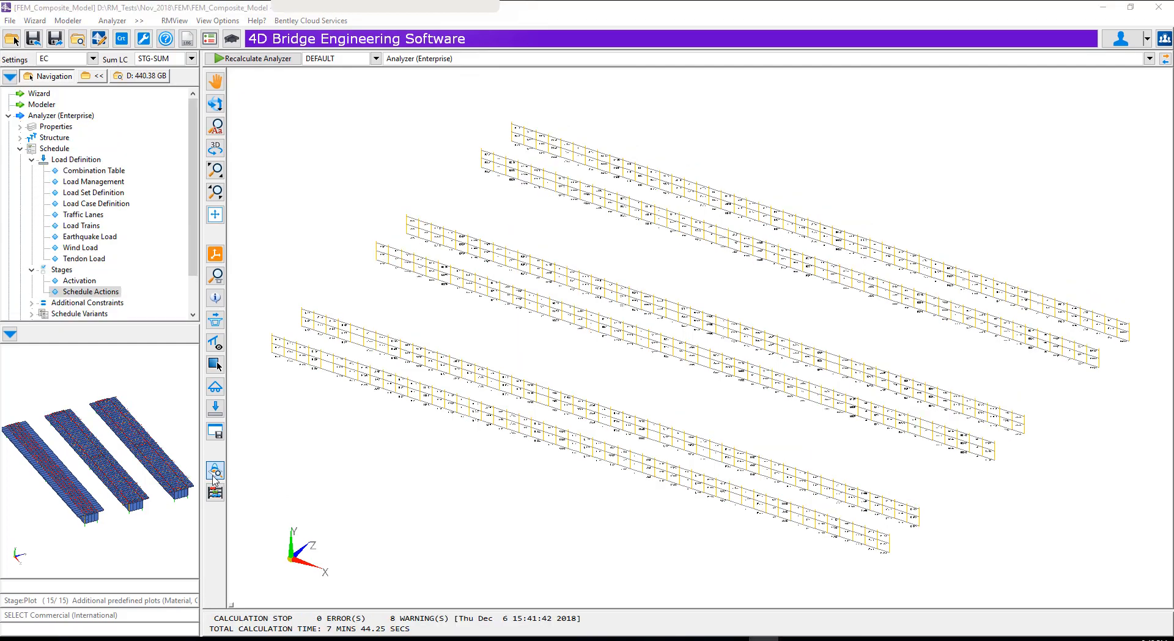
Plot the local beam moment Mz diagram for Results_All, viewing load cases STG-SUM, SDL-SUM and PT-SUM
left_click(214, 473)
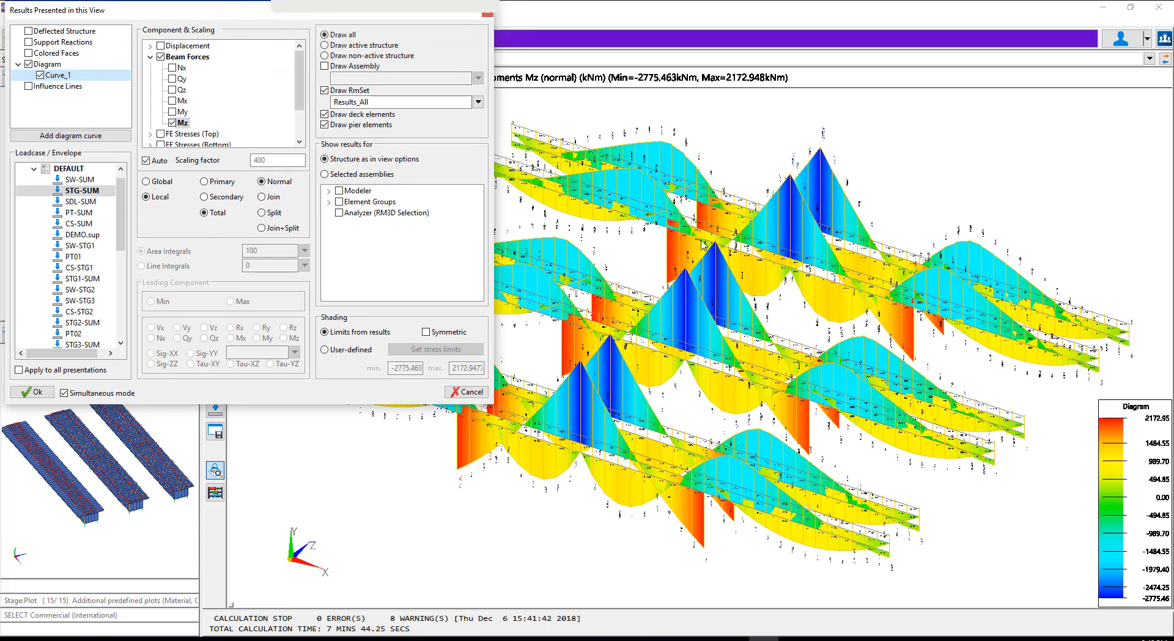
left_click(75, 203)
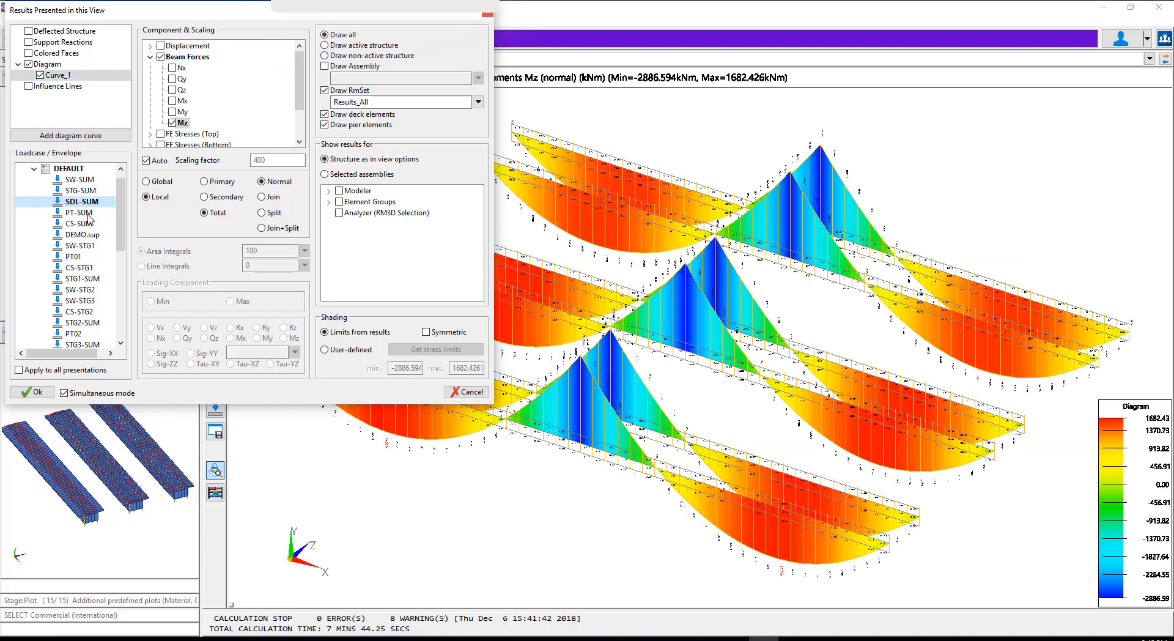
left_click(78, 213)
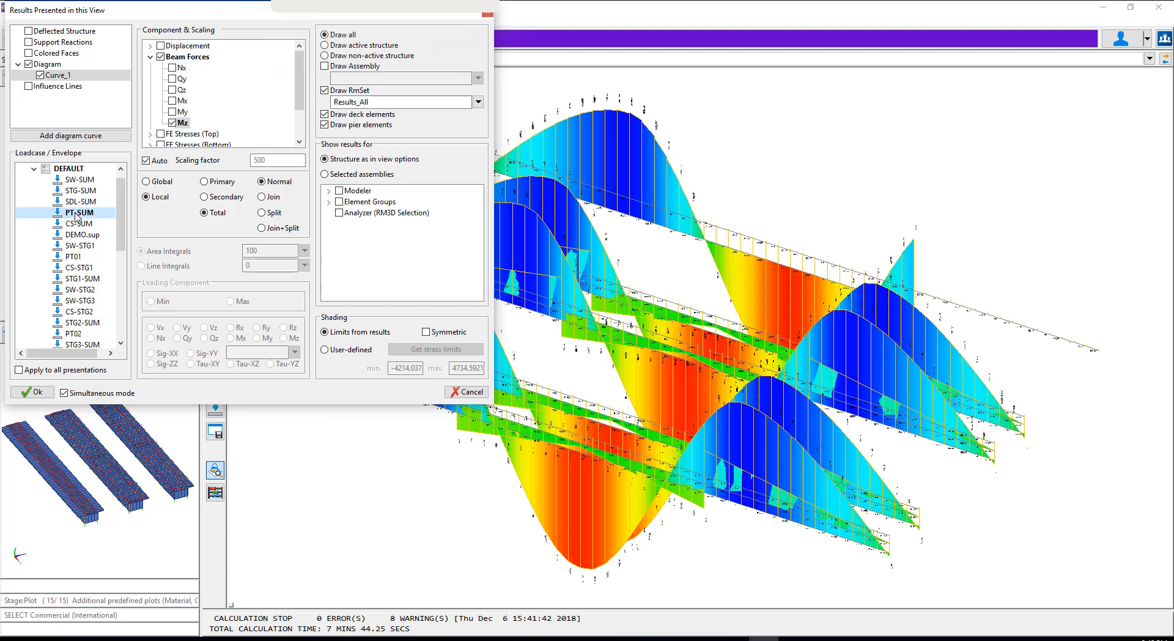
left_click(31, 393)
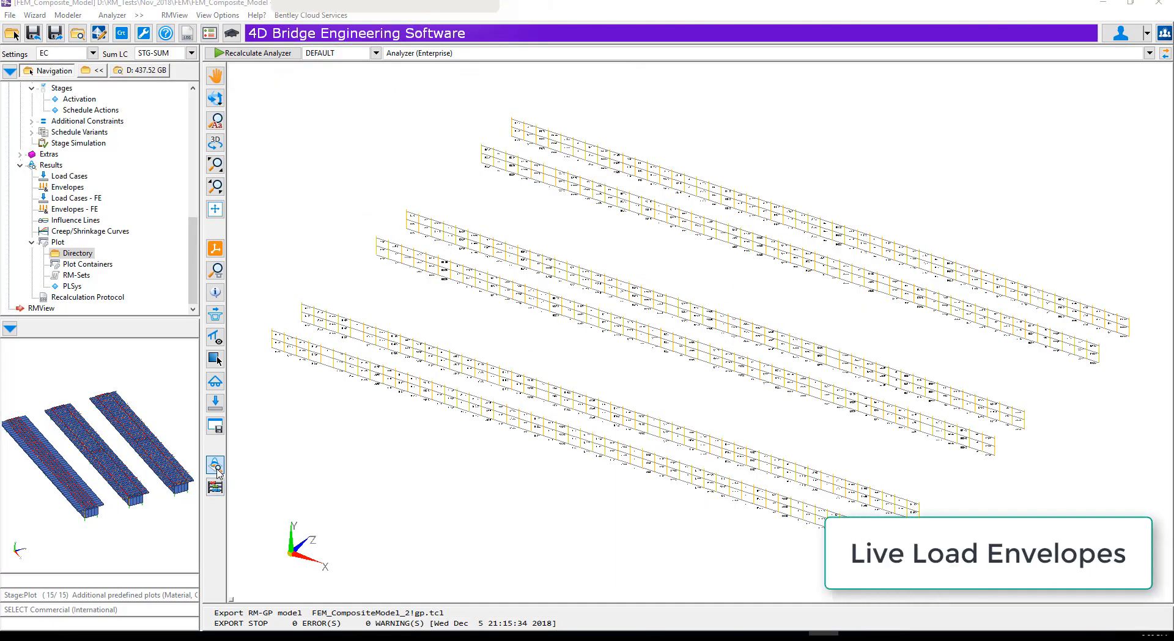
Plot the Mz diagram of the live load envelope LM1-TS.sup, viewing its maximum and its minimum values
left_click(216, 468)
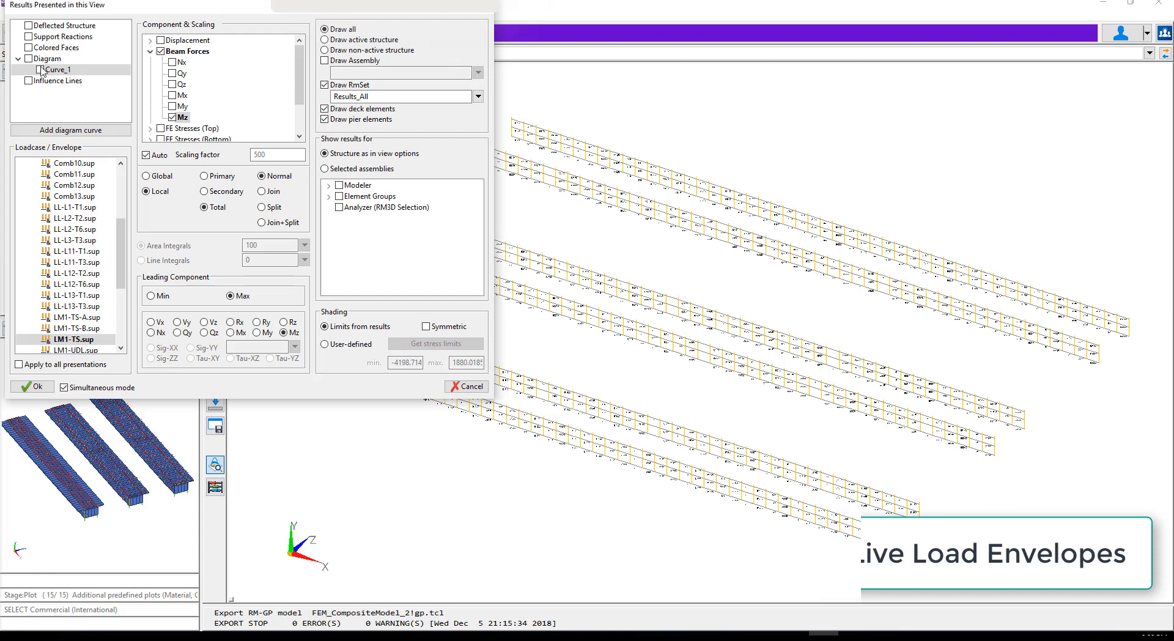
left_click(40, 69)
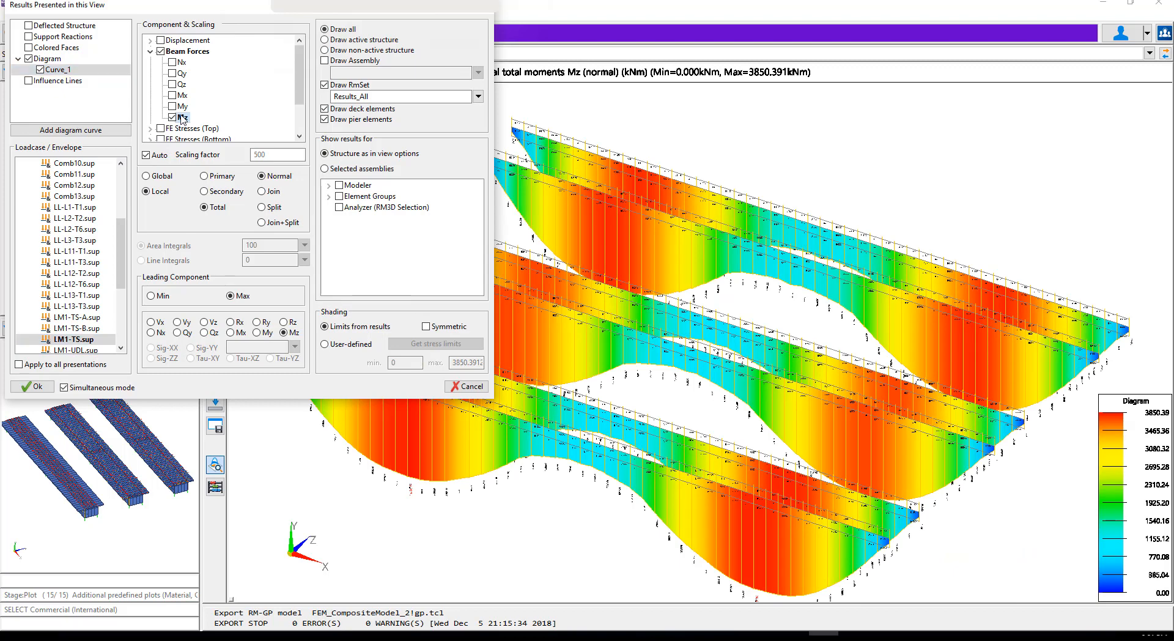
left_click(151, 296)
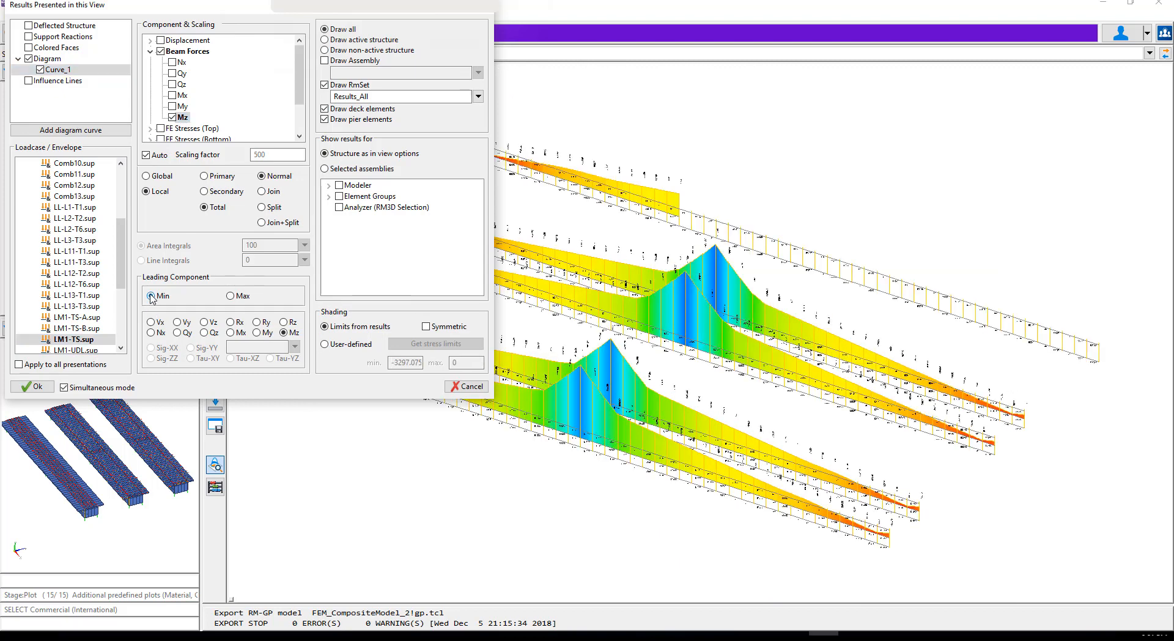
right_click(59, 72)
left_click(83, 77)
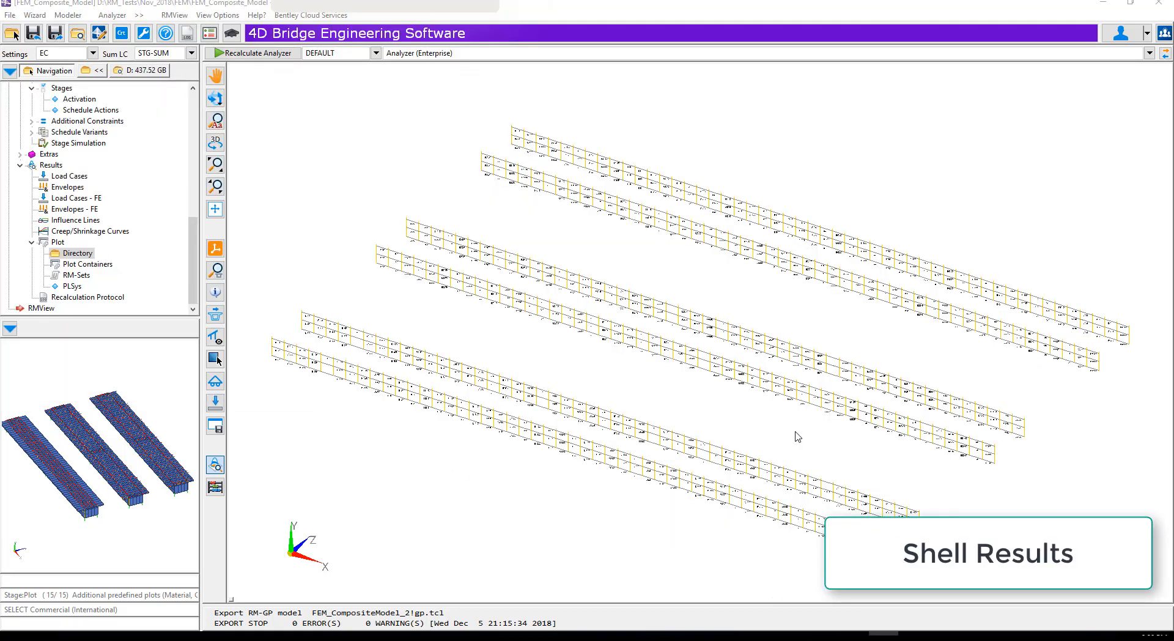
Restrict the drawn structure to the RmSet Results_Slab and show its FEM elements and FEM nodes
right_click(616, 360)
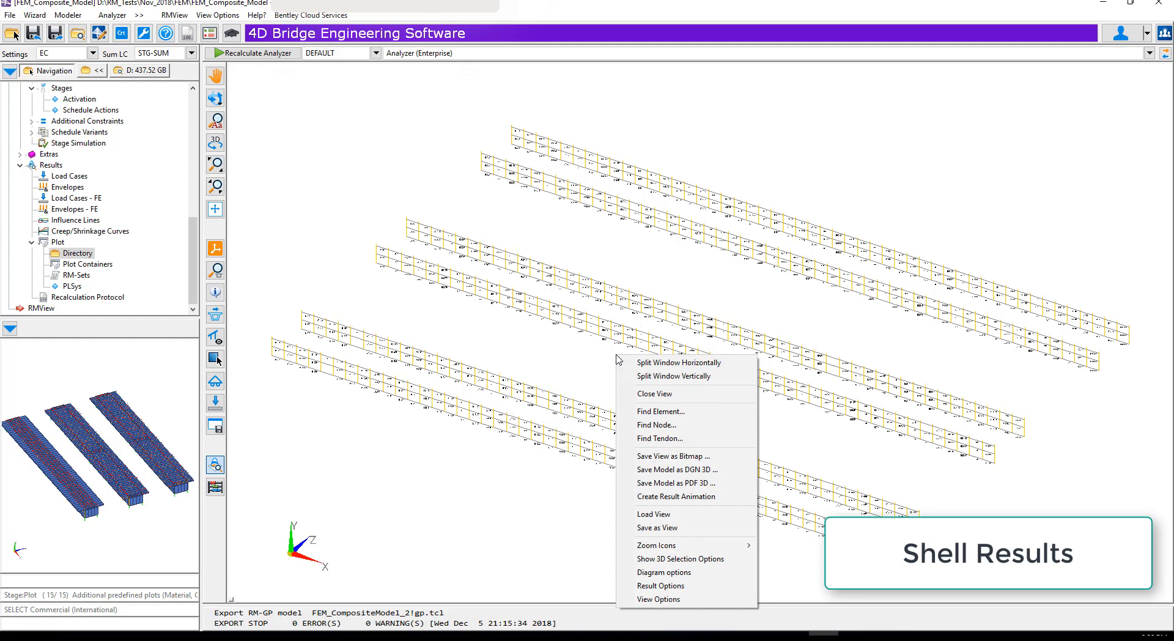
left_click(658, 599)
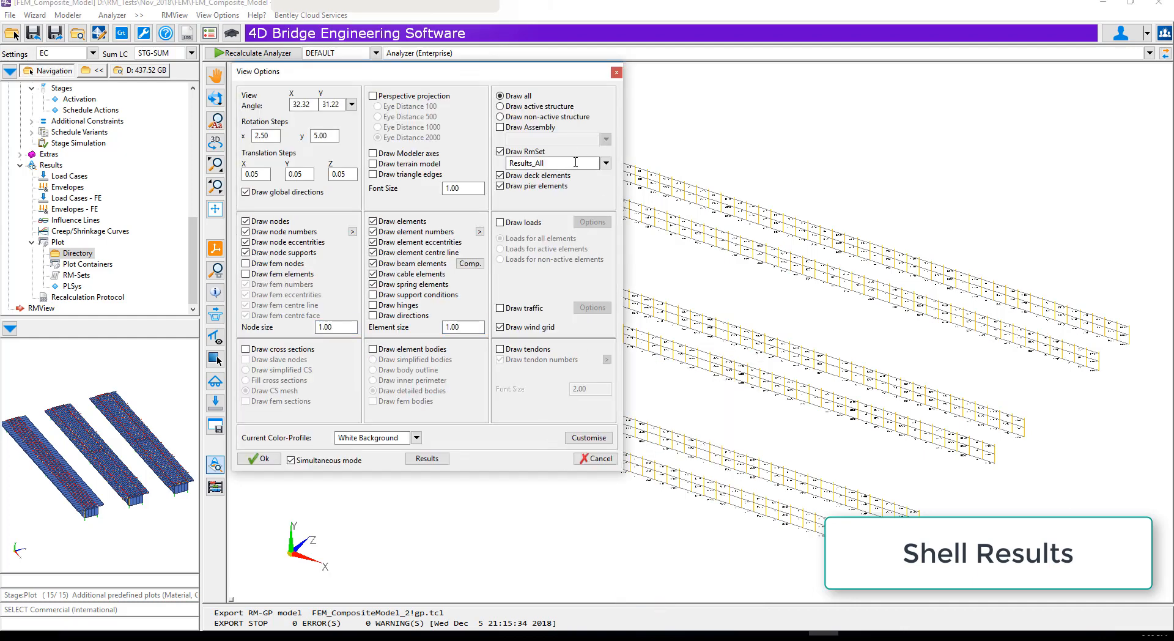
left_click(606, 162)
left_click_drag(608, 208, 608, 212)
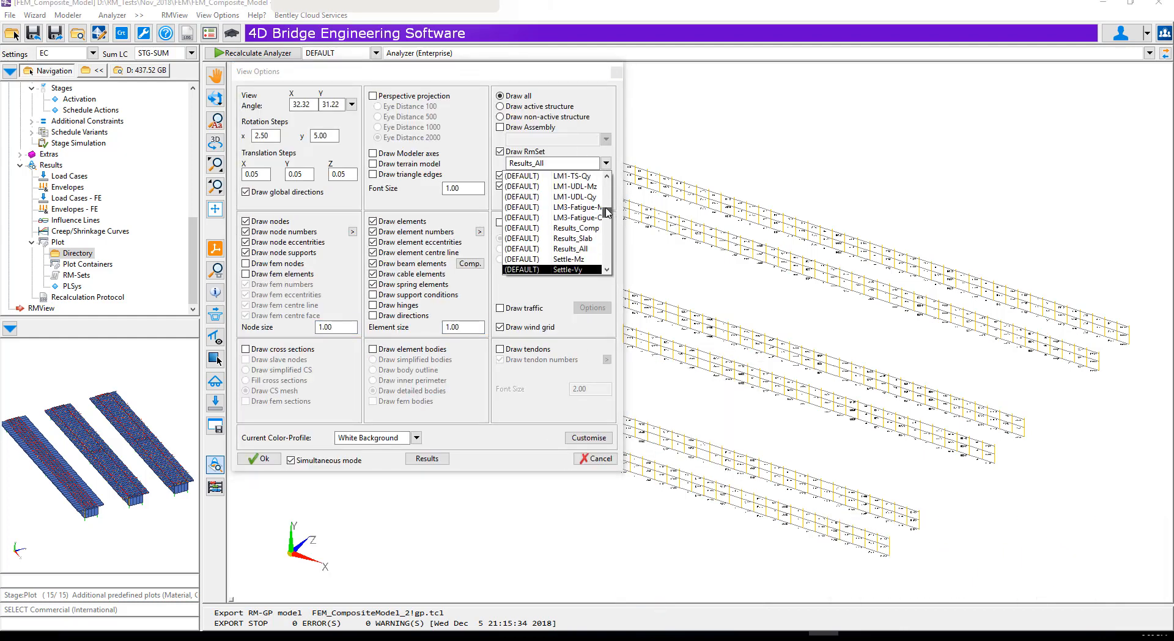
left_click(575, 240)
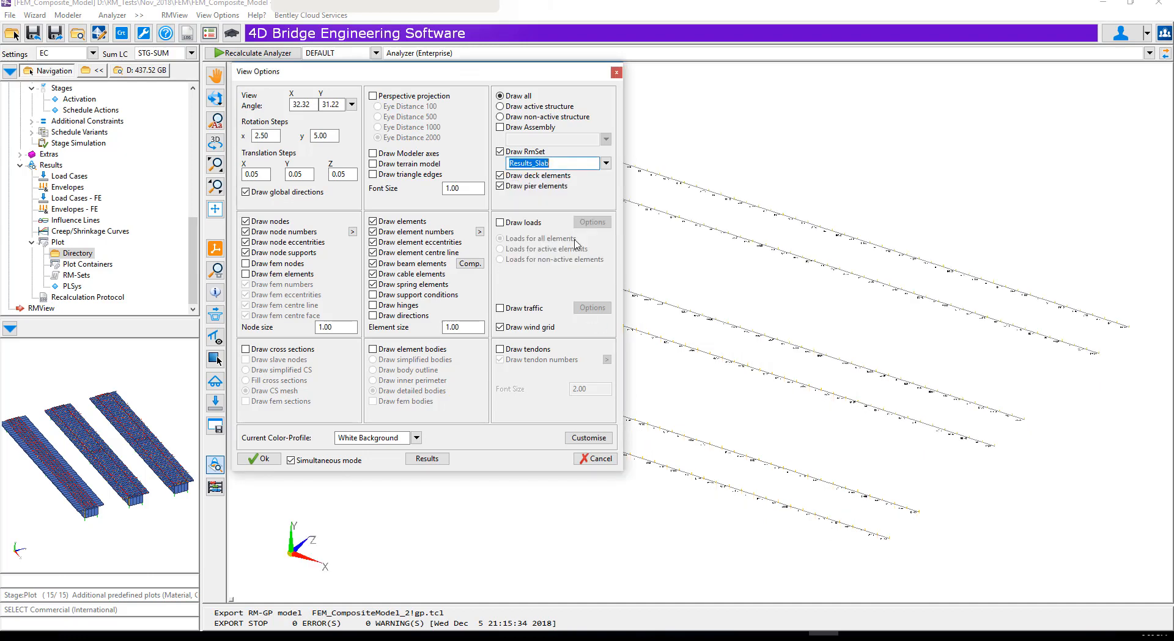
left_click(246, 273)
left_click(246, 264)
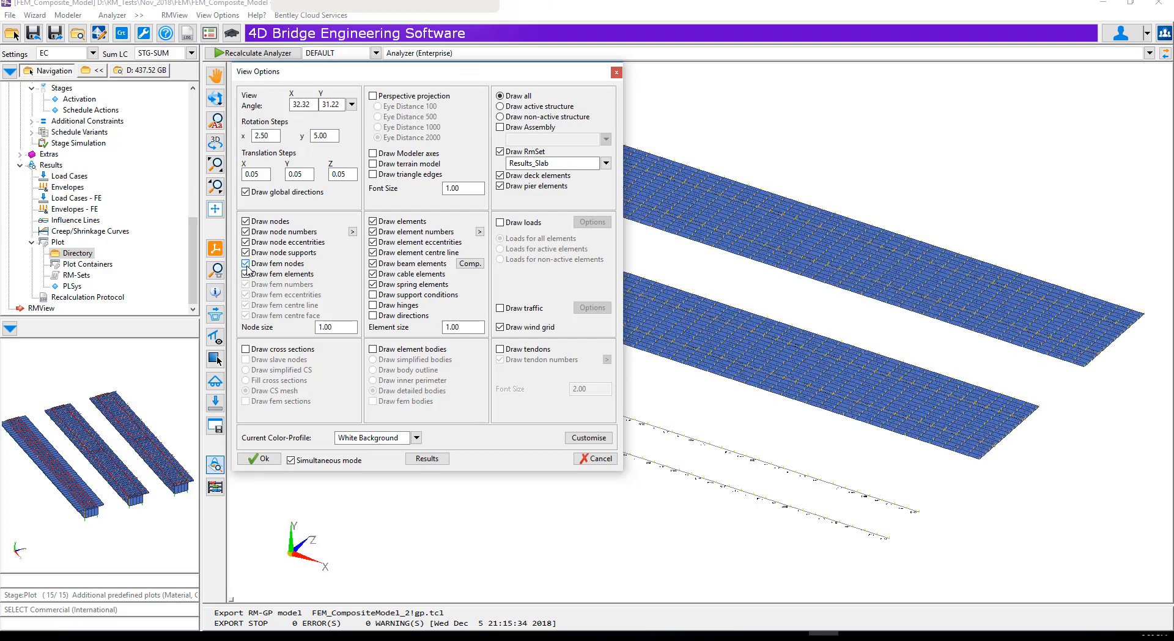
left_click(260, 459)
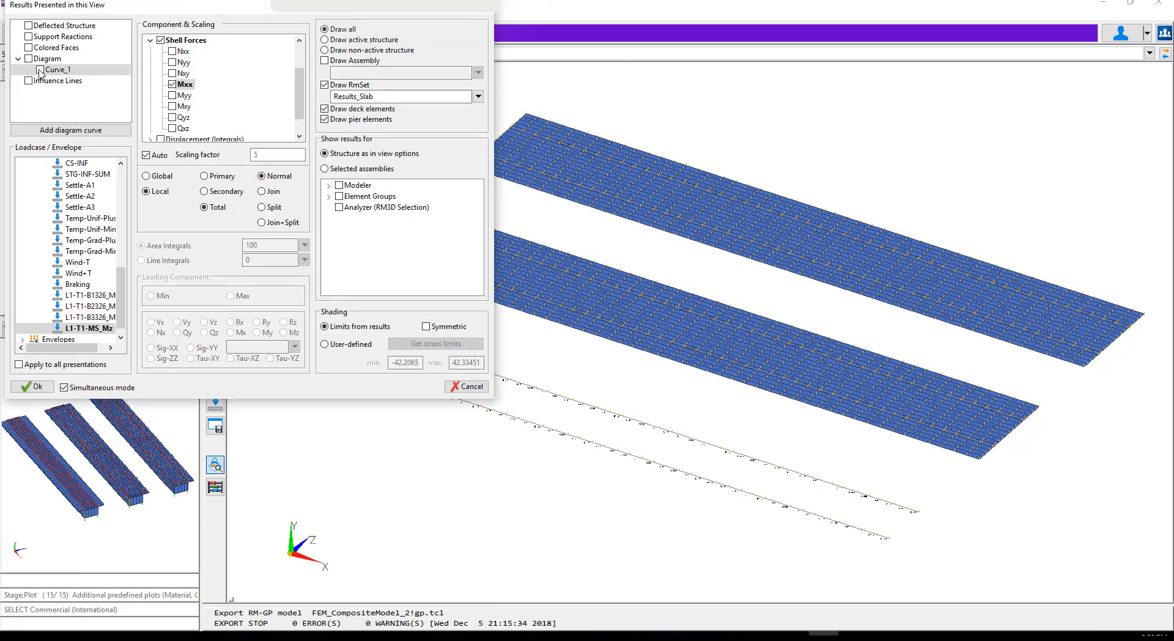
Plot the shell moment Mxx diagram for load case L1-T1-MS_Mz together with the deflected structure
left_click(40, 69)
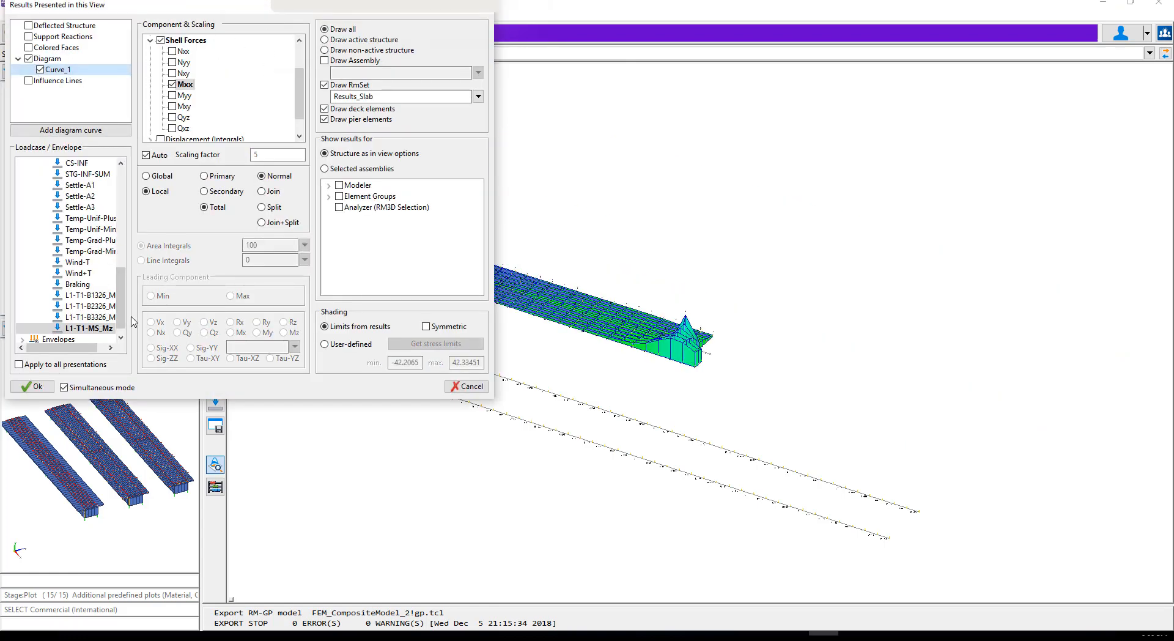
mouse_move(123, 319)
left_mouse_down()
mouse_move(135, 210)
mouse_move(128, 309)
left_mouse_up()
left_click(86, 318)
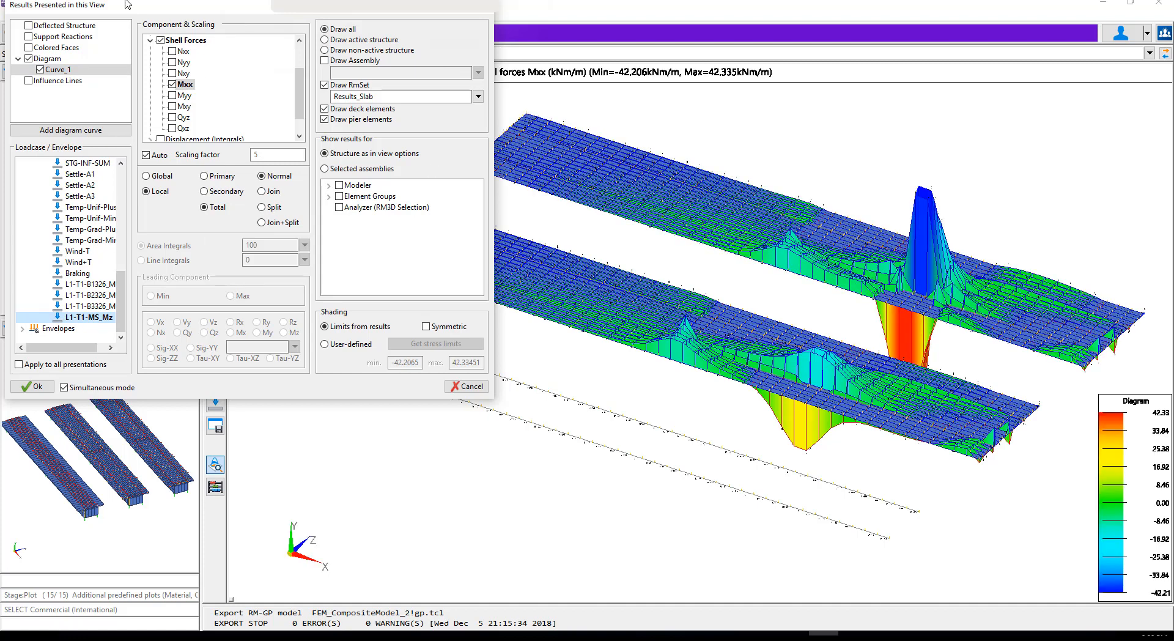
left_click(28, 26)
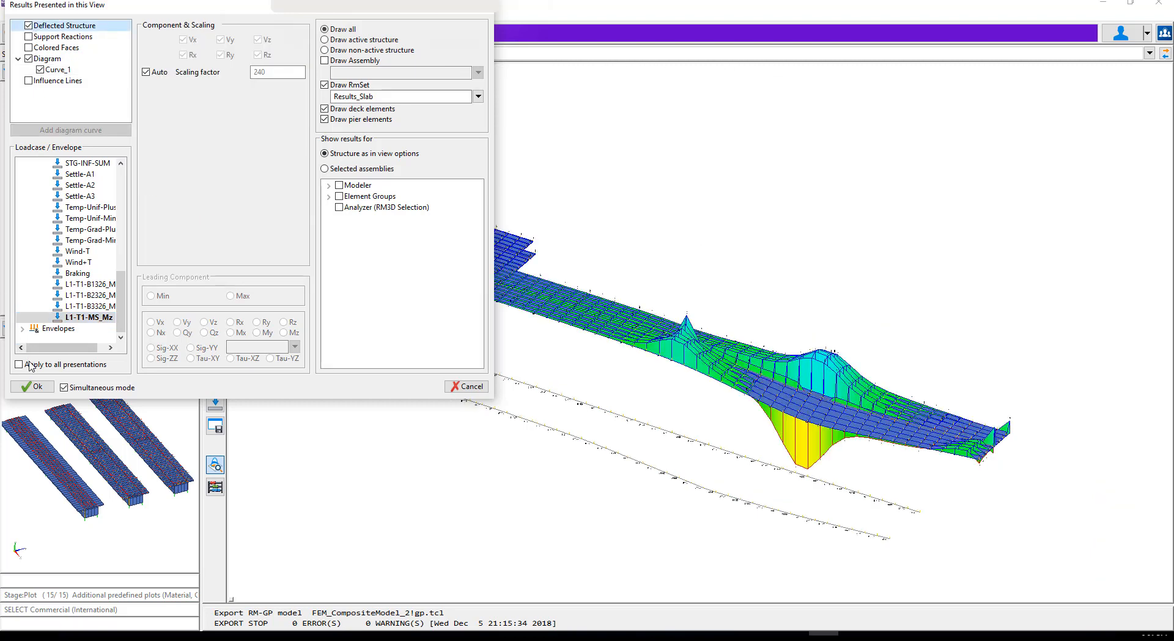
left_click(31, 386)
Display the loads of load sets L1-T1-B1326_Mz, L1-T1-B2326_Mz and L1-T1-B3326_Mz on the model
left_click(216, 403)
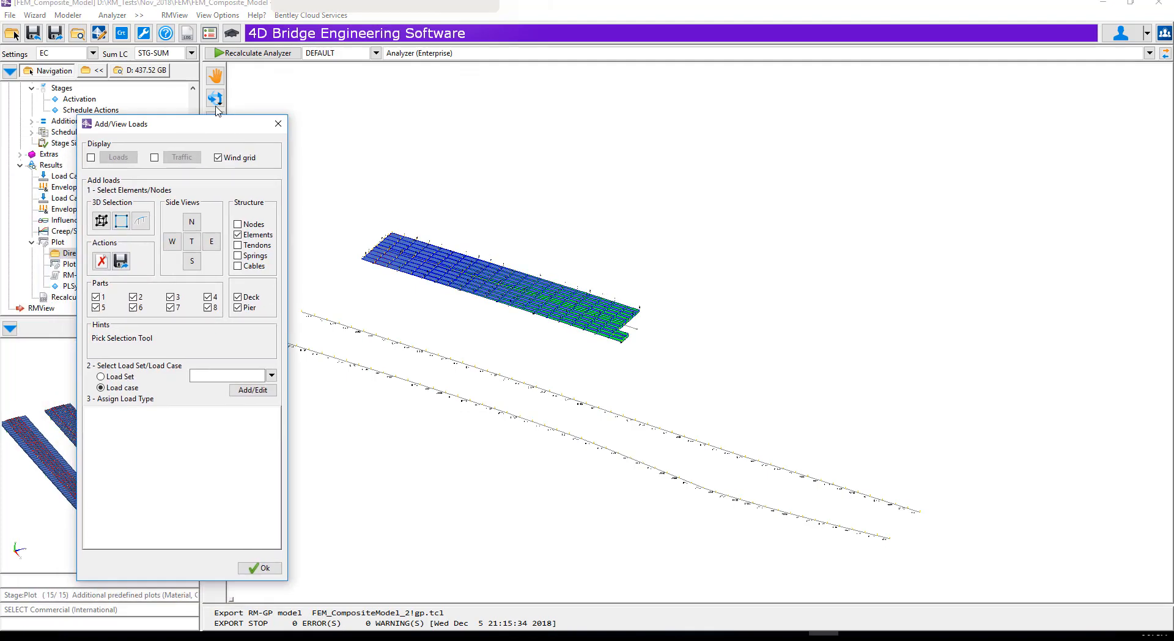
left_click(89, 122)
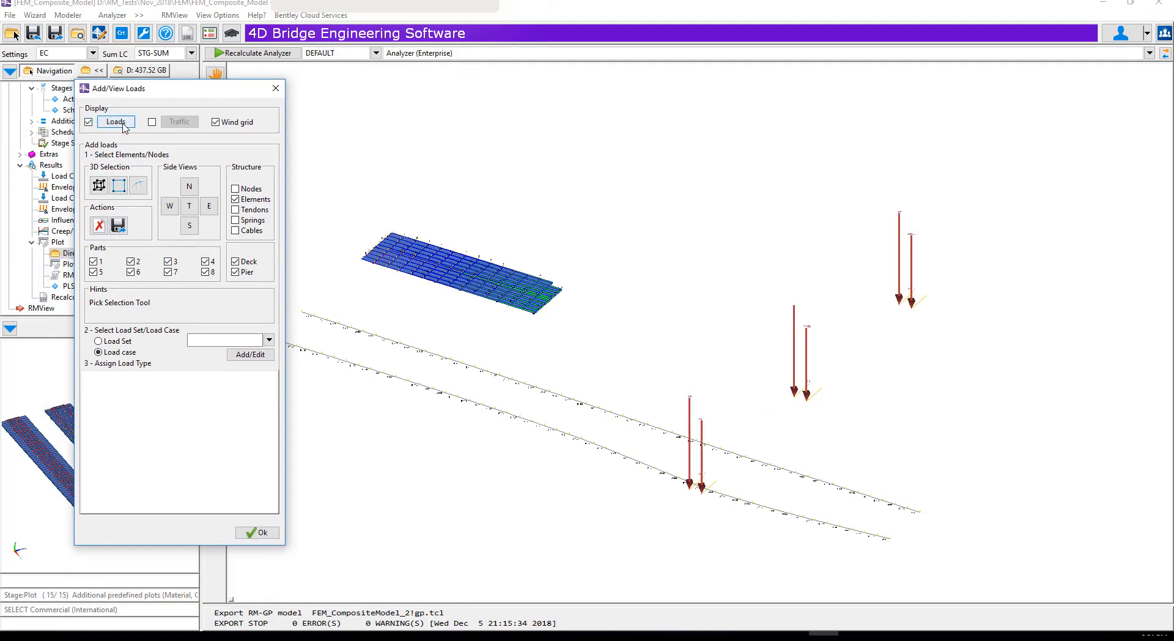
left_click(115, 122)
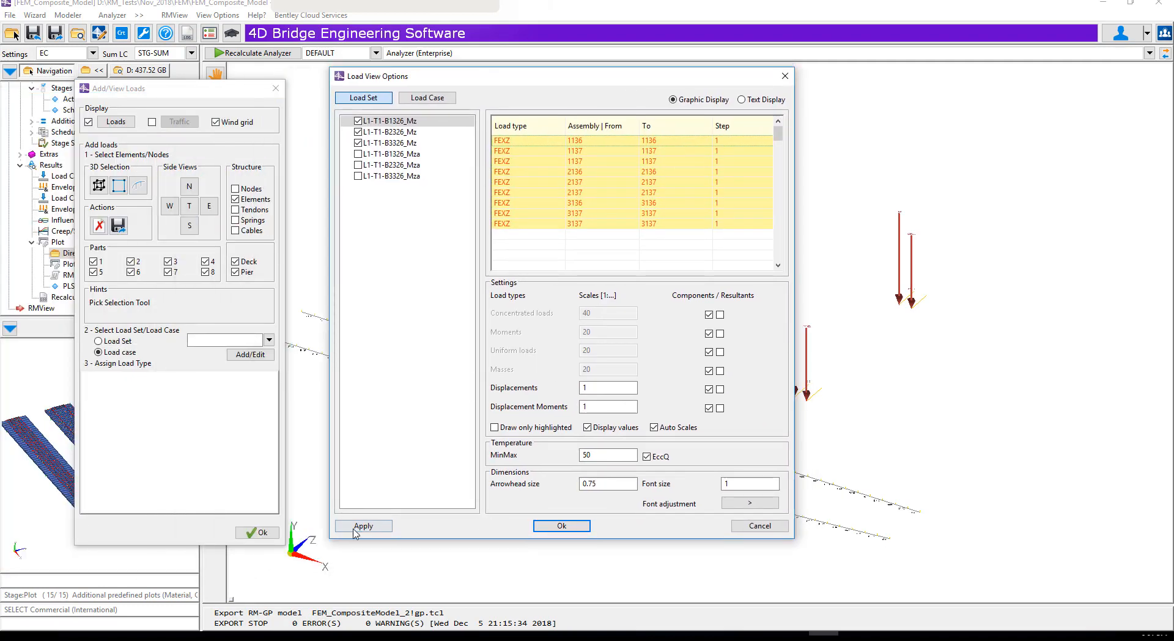
left_click(556, 530)
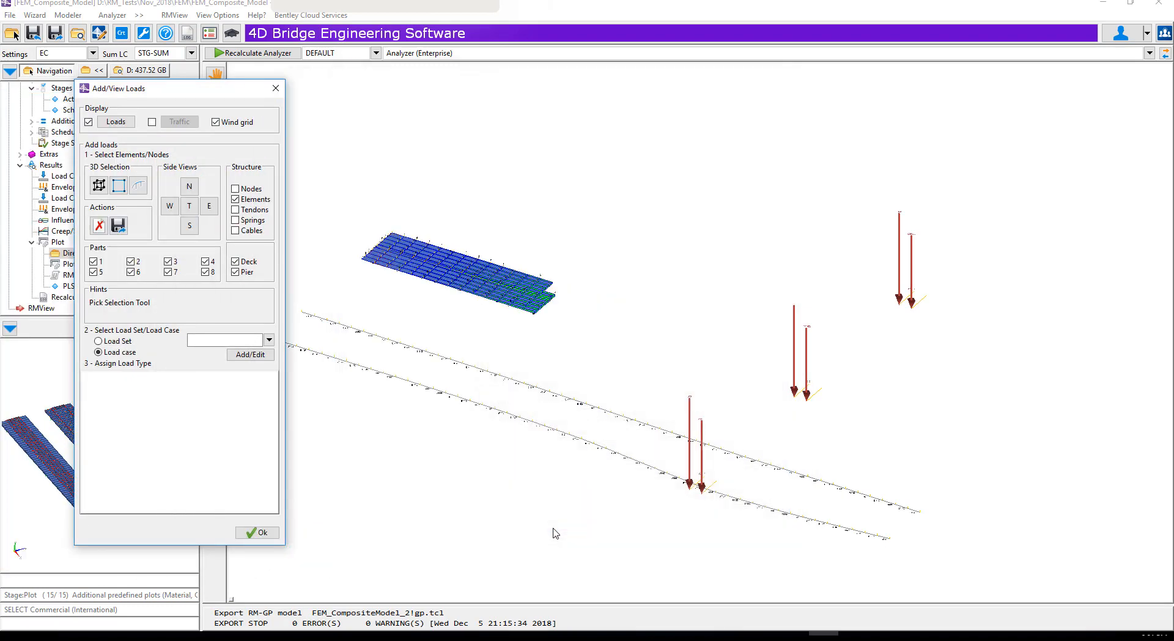
left_click(255, 535)
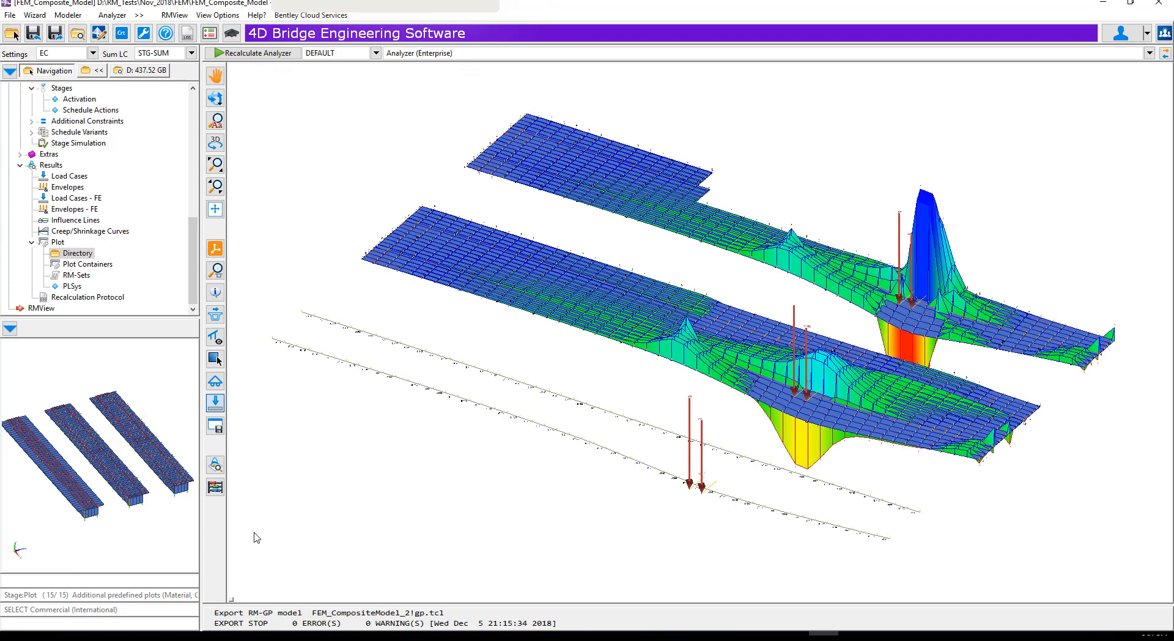
Plot shell moment Myy for L1-T1-MS_Mz as a diagram and replace it with colored faces of Myy on the deflected slab
left_click(215, 468)
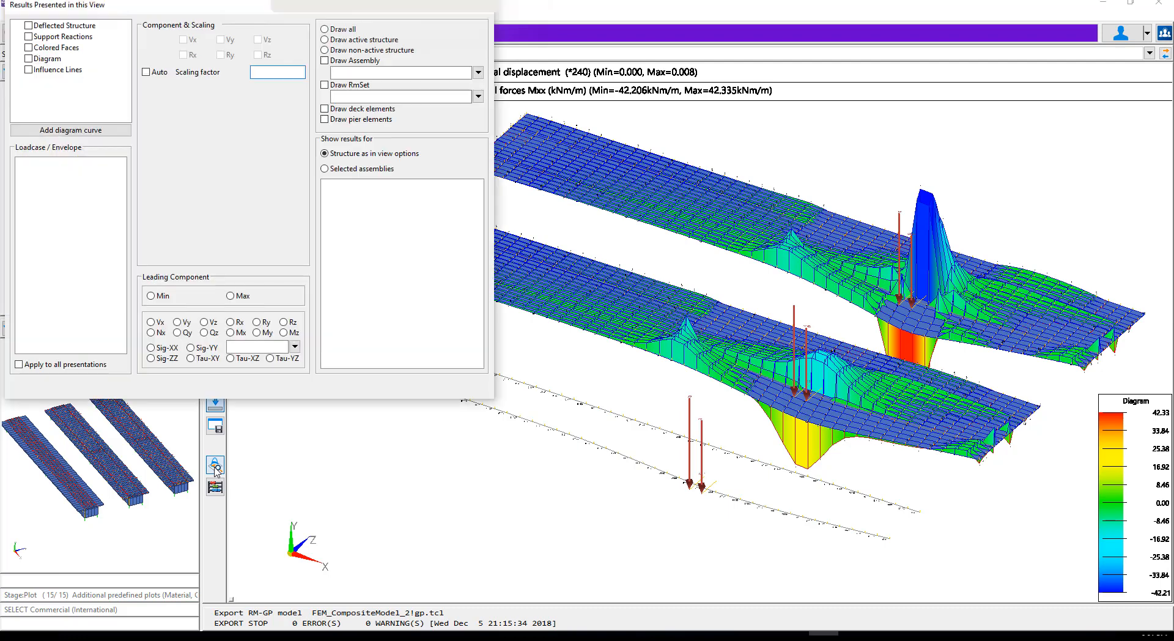
left_click(57, 69)
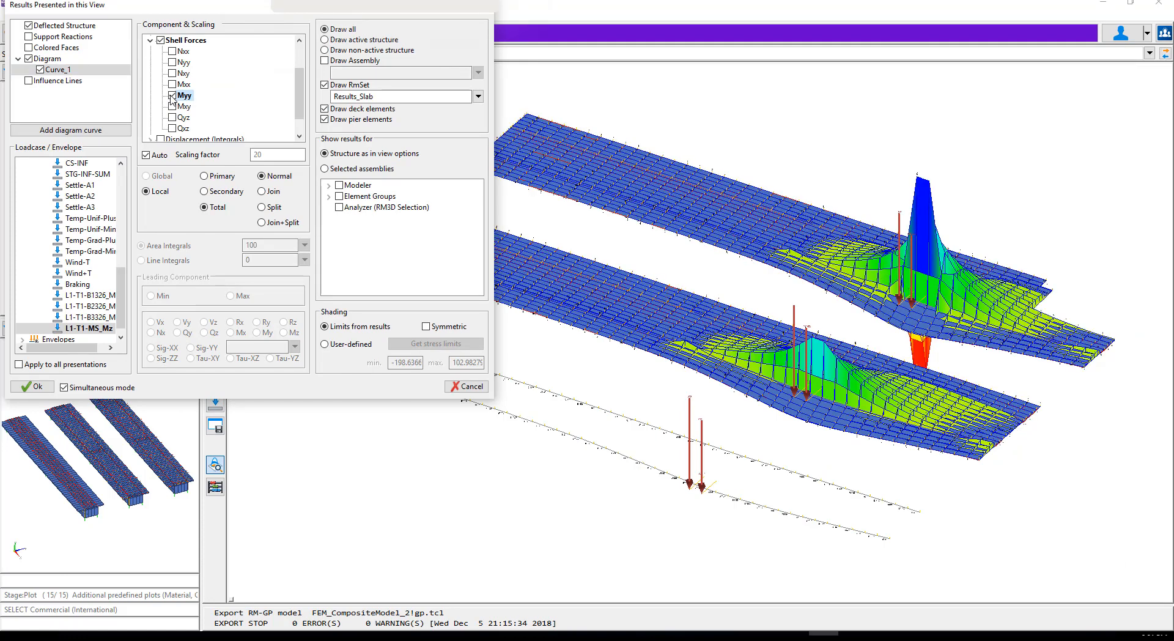
left_click(28, 59)
left_click(28, 48)
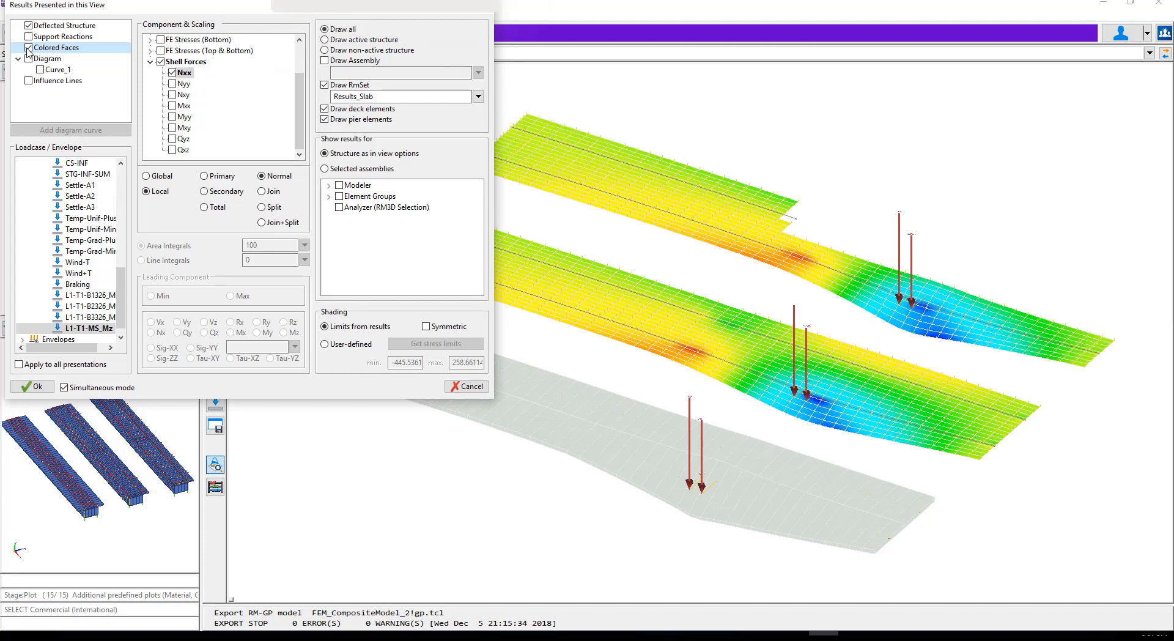
left_click(172, 106)
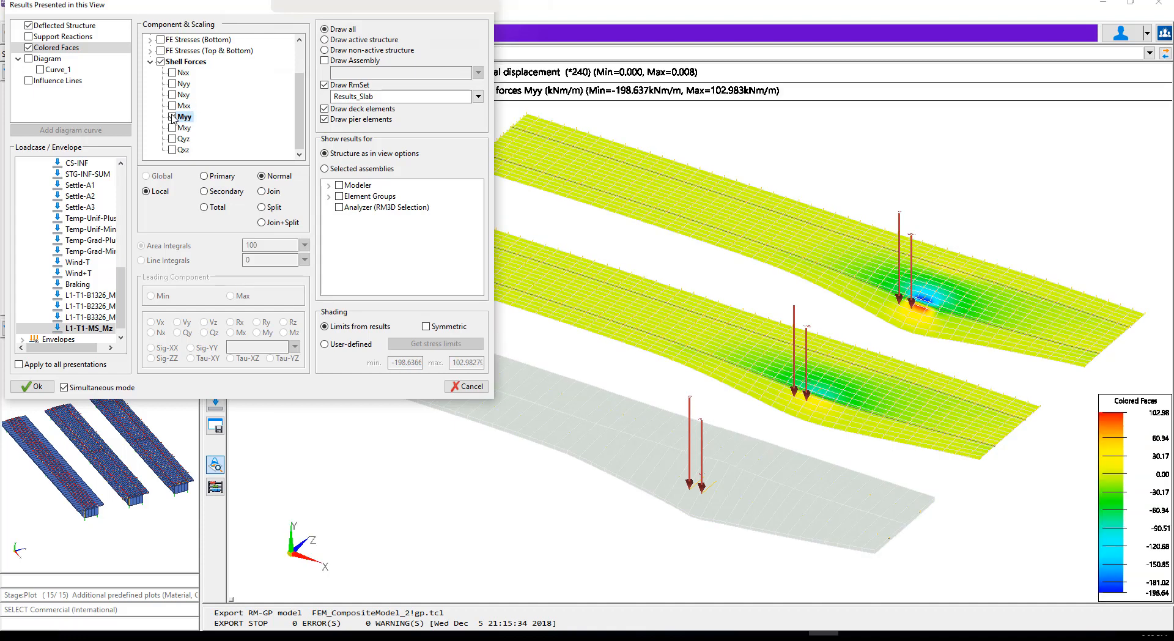
left_click(33, 386)
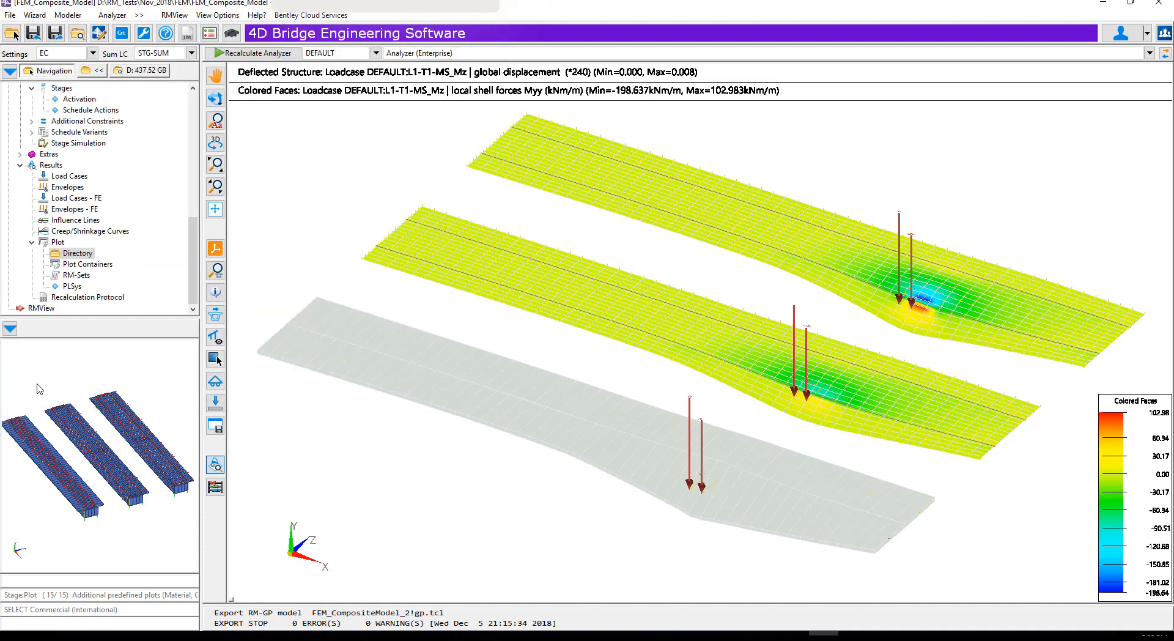
Remove the RmSet restriction and hide the FEM elements in the view options
left_click(214, 359)
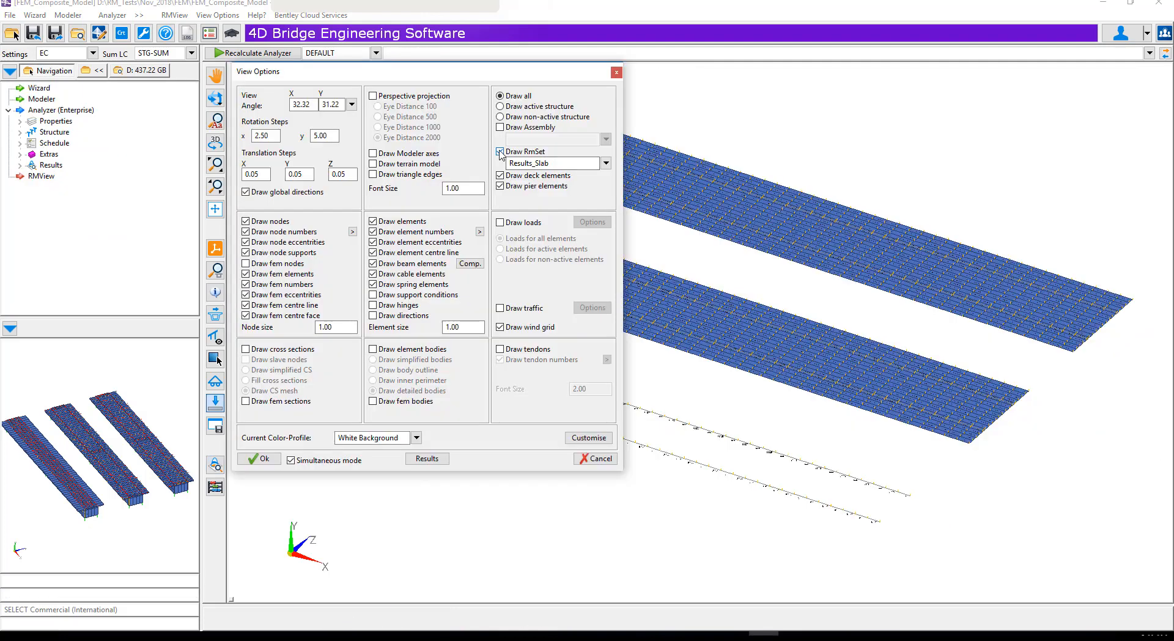
left_click(254, 460)
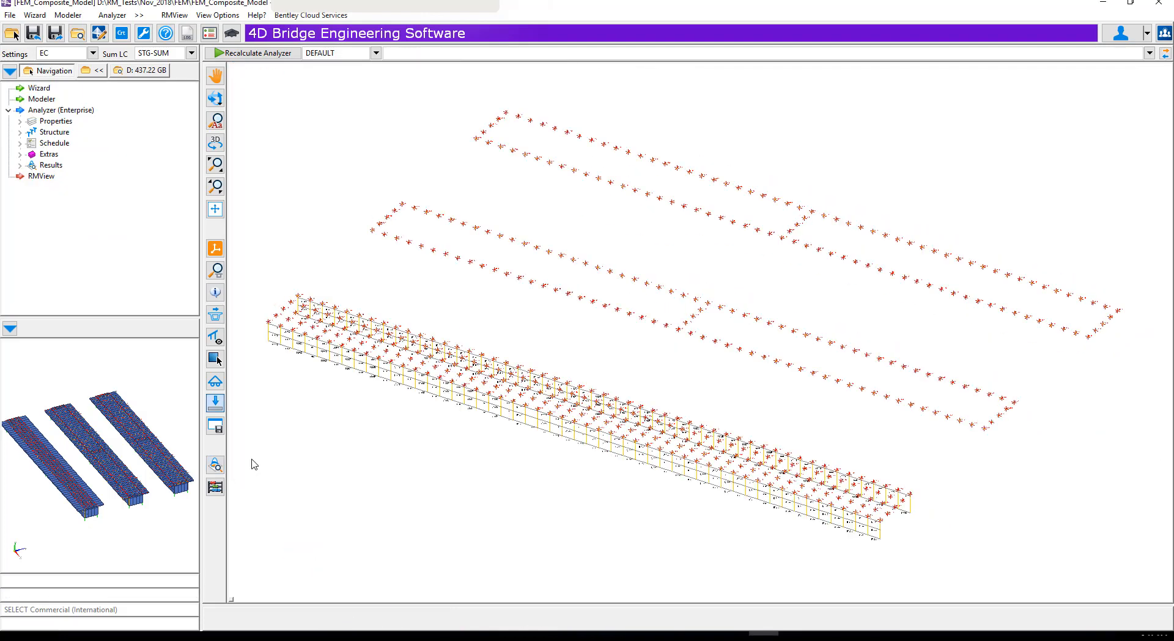